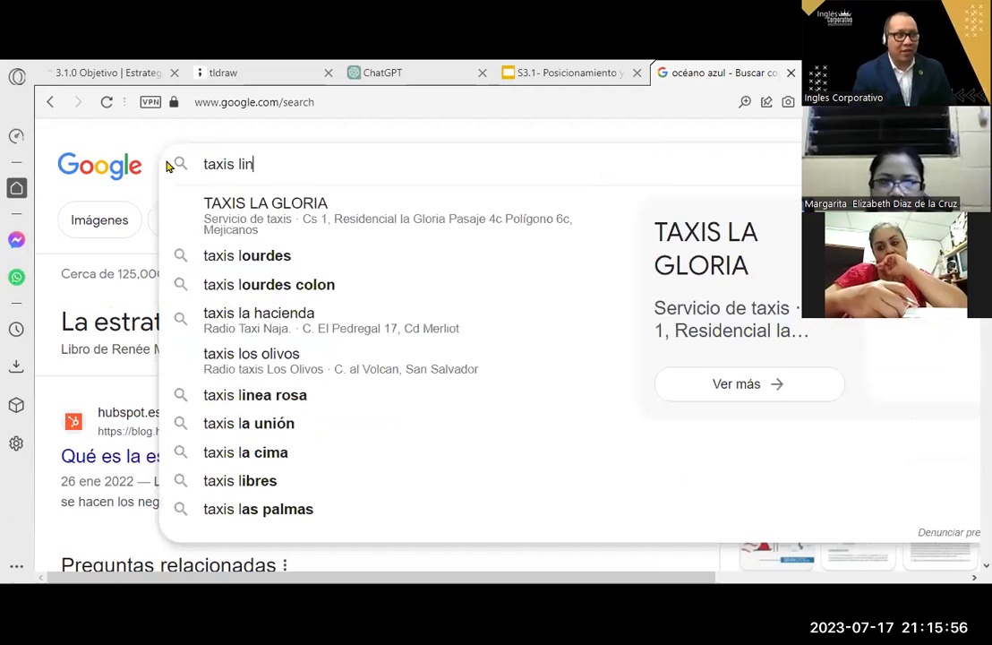
# - Search Google for "taxis linea rosa", and refine the query to "taxis linea rosa el salvador"
pyautogui.write('osa')
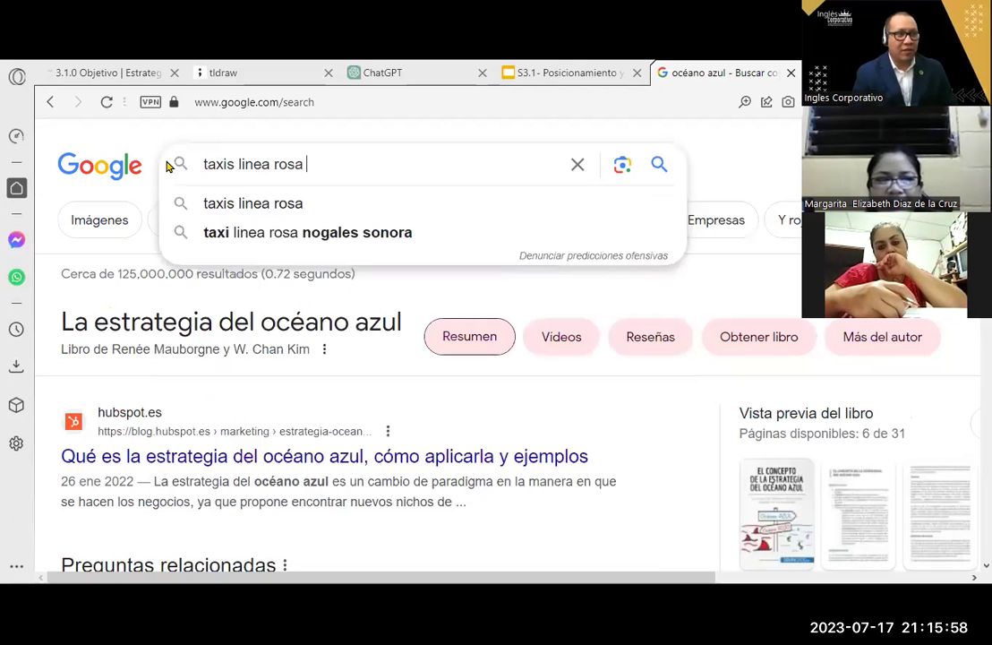
pyautogui.click(342, 206)
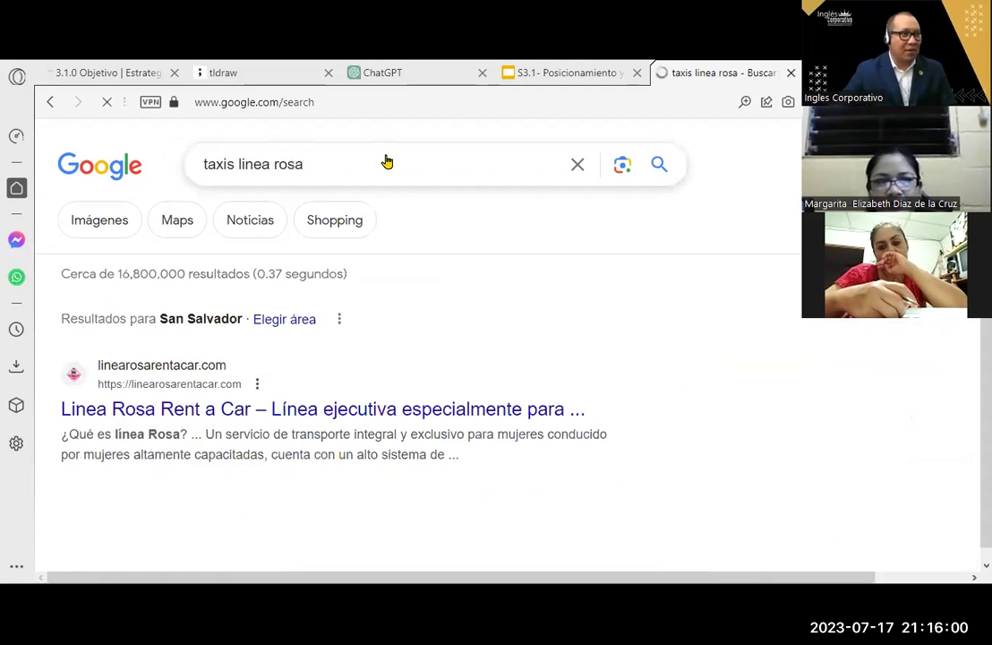
pyautogui.write('e')
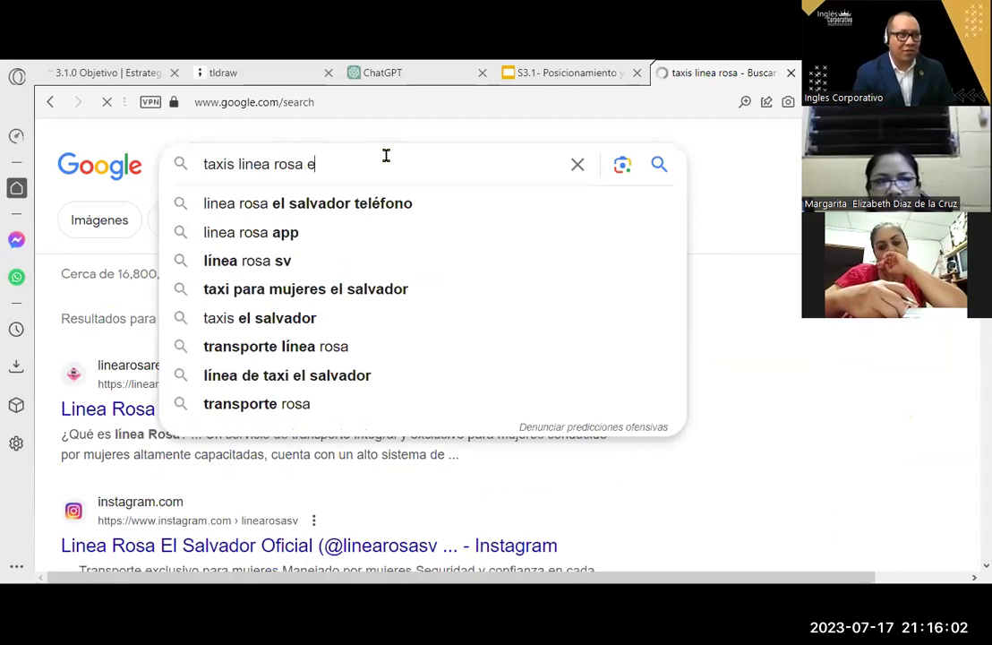
pyautogui.write('l salvador')
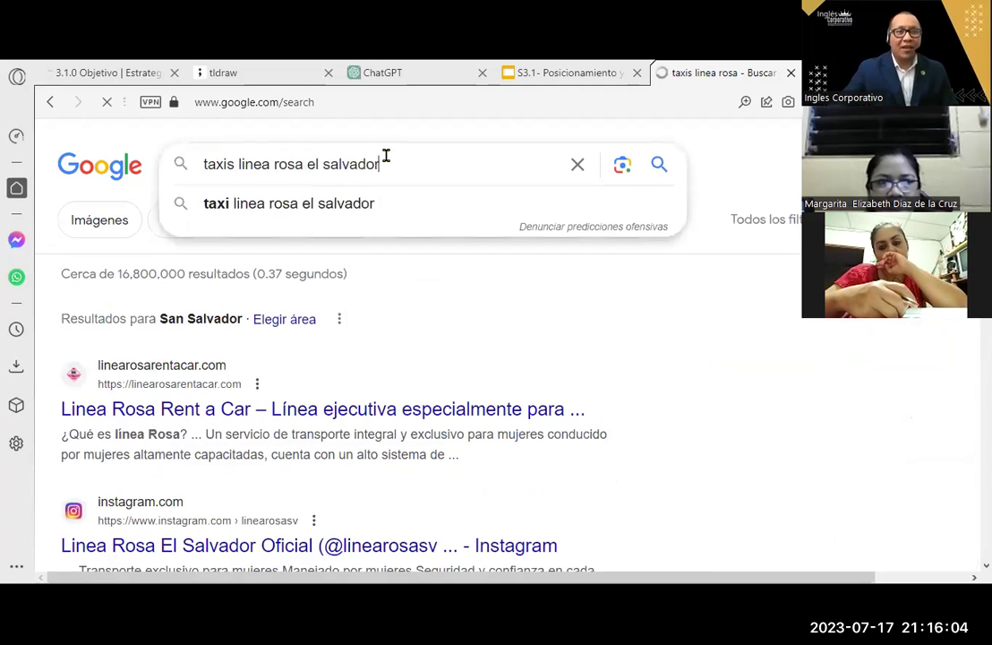
pyautogui.press('Return')
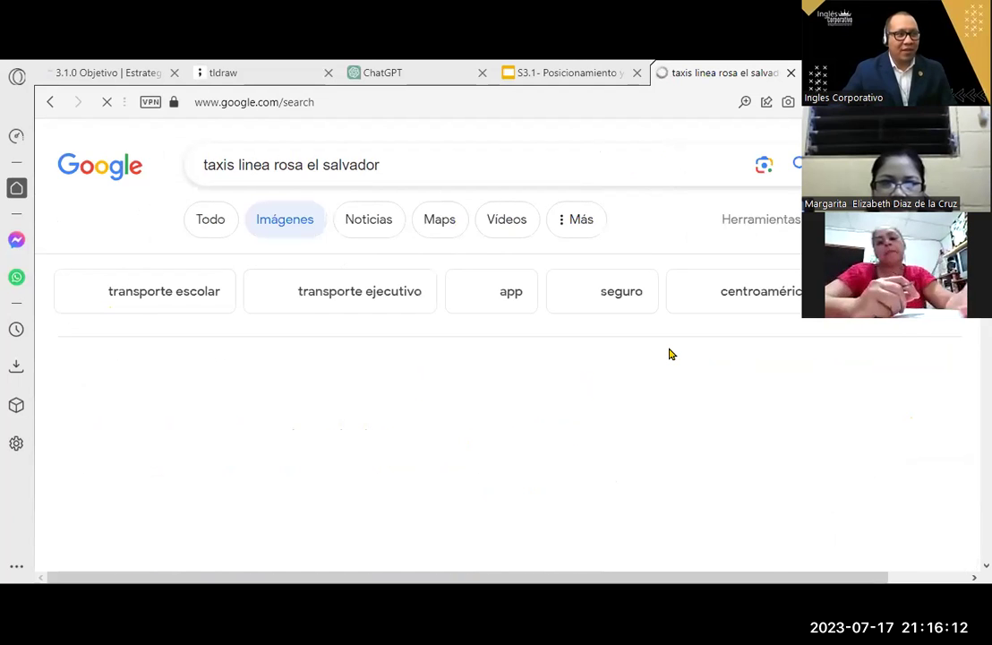
# - Look through the image results for the Línea Rosa taxi service in El Salvador
pyautogui.scroll(-2, 669, 355)
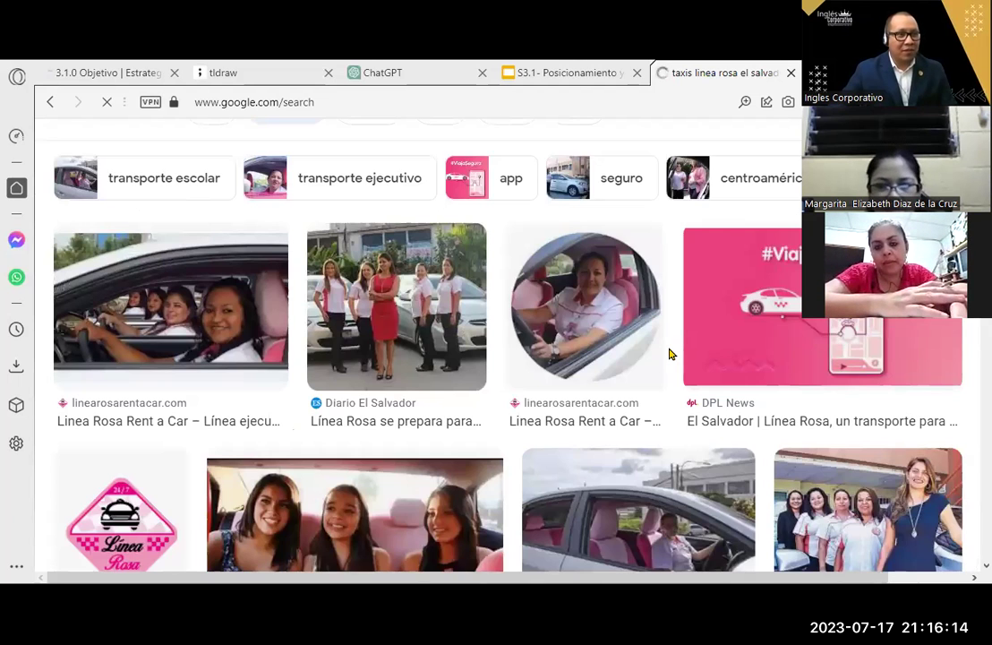
pyautogui.scroll(-1, 669, 354)
pyautogui.scroll(1, 664, 358)
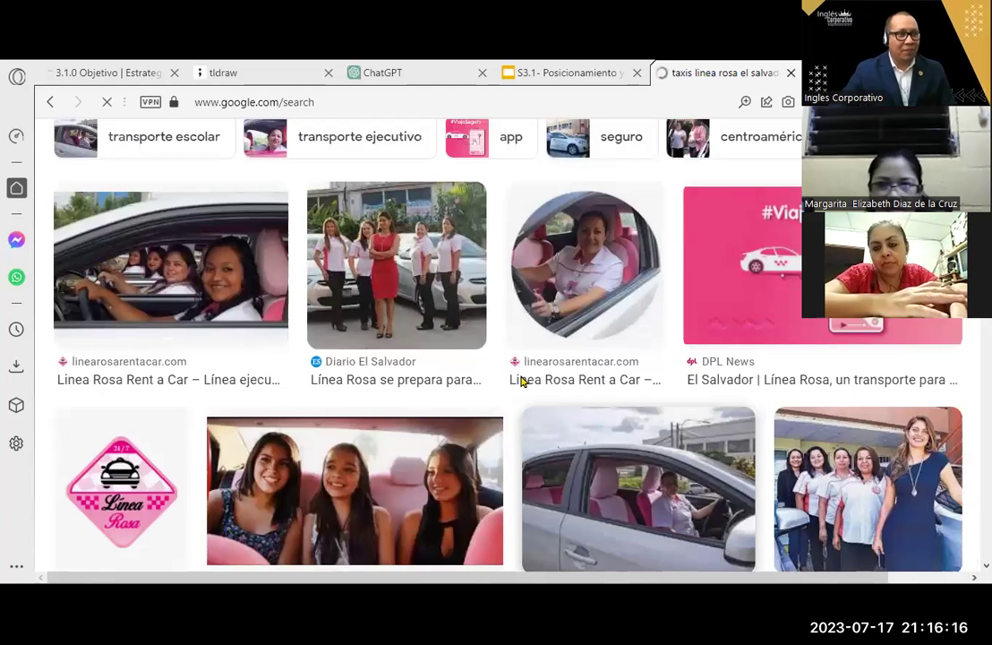
pyautogui.scroll(2, 598, 408)
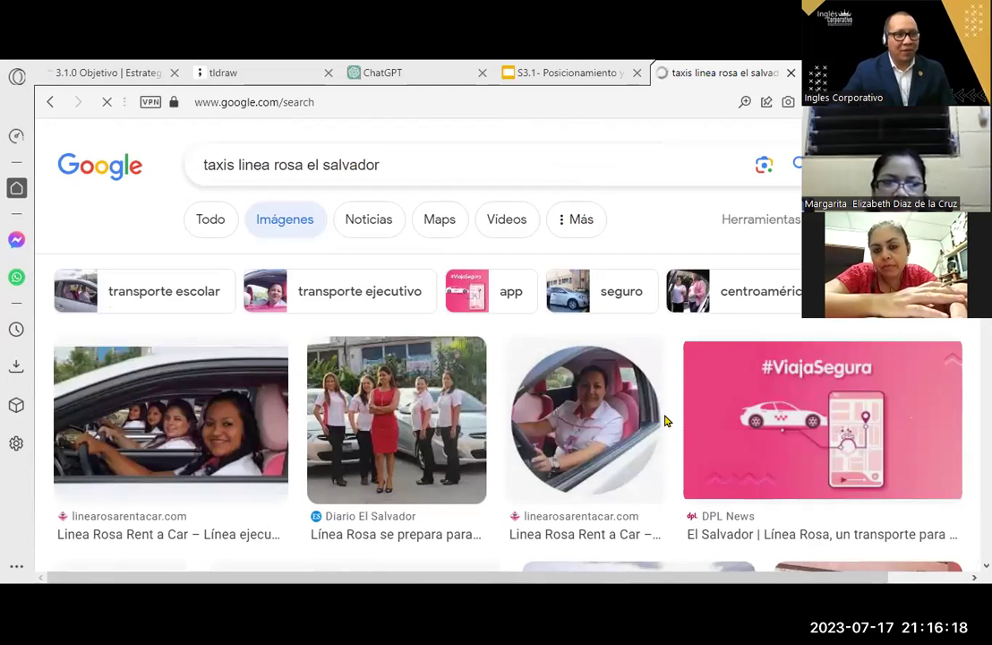
pyautogui.scroll(-1, 632, 421)
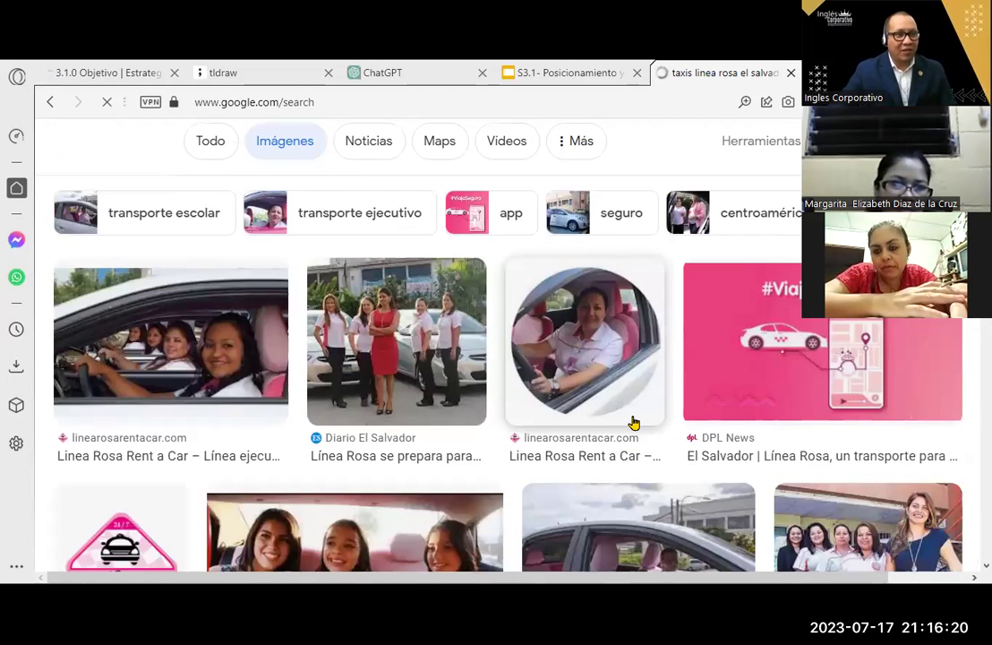
pyautogui.scroll(-2, 630, 423)
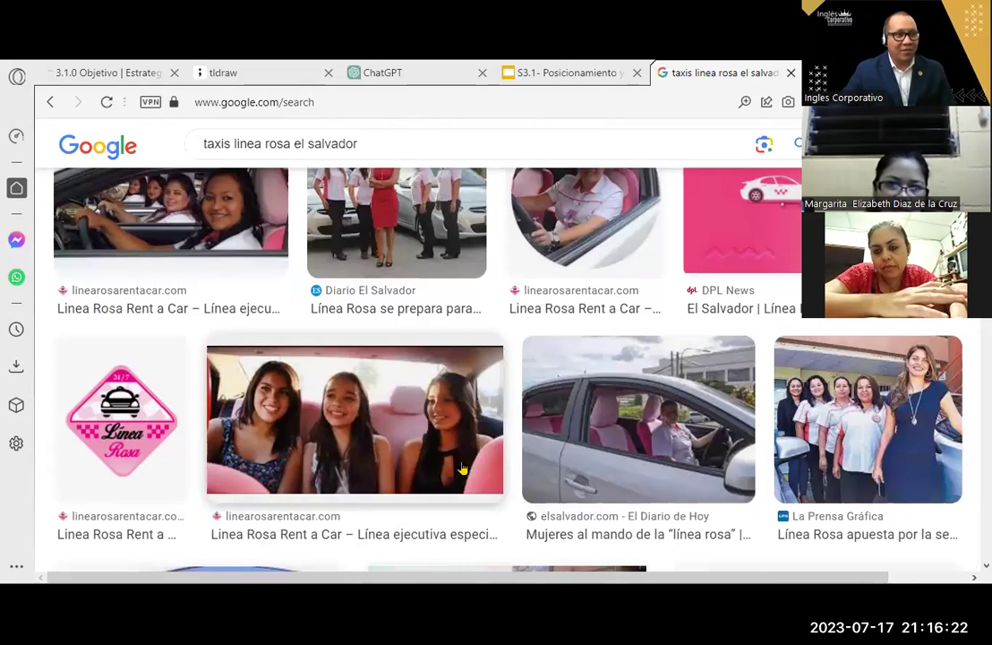
pyautogui.scroll(-1, 516, 456)
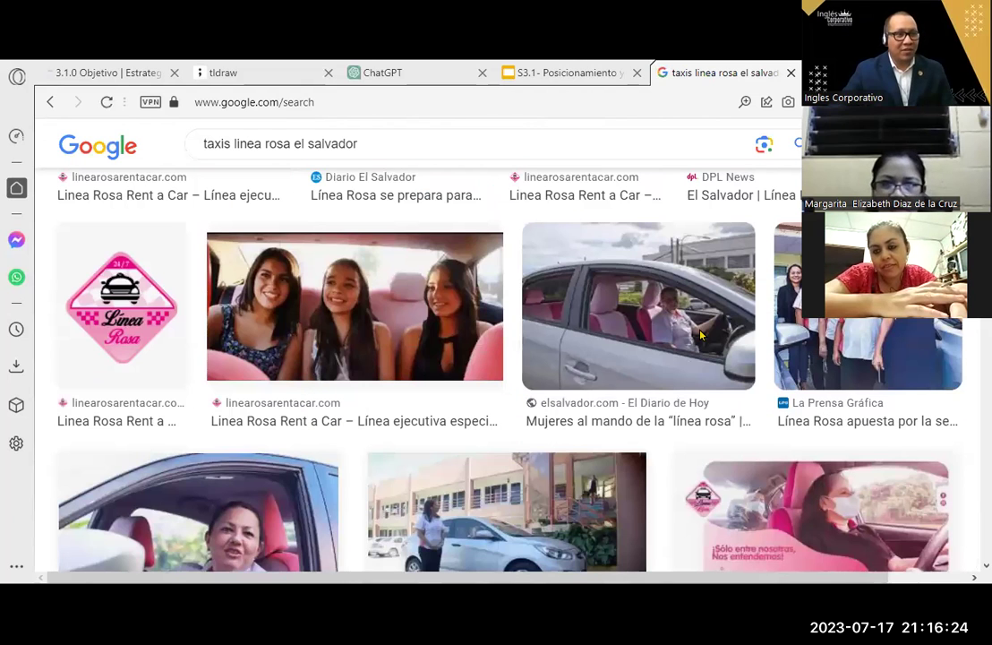
pyautogui.scroll(-3, 383, 390)
pyautogui.scroll(-2, 279, 379)
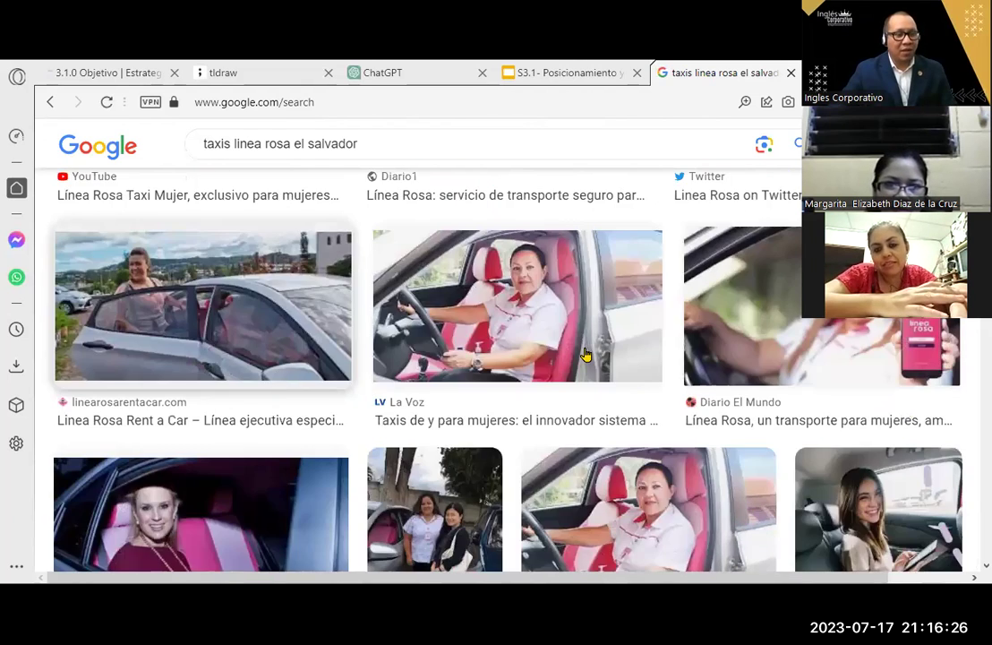
pyautogui.scroll(-2, 584, 355)
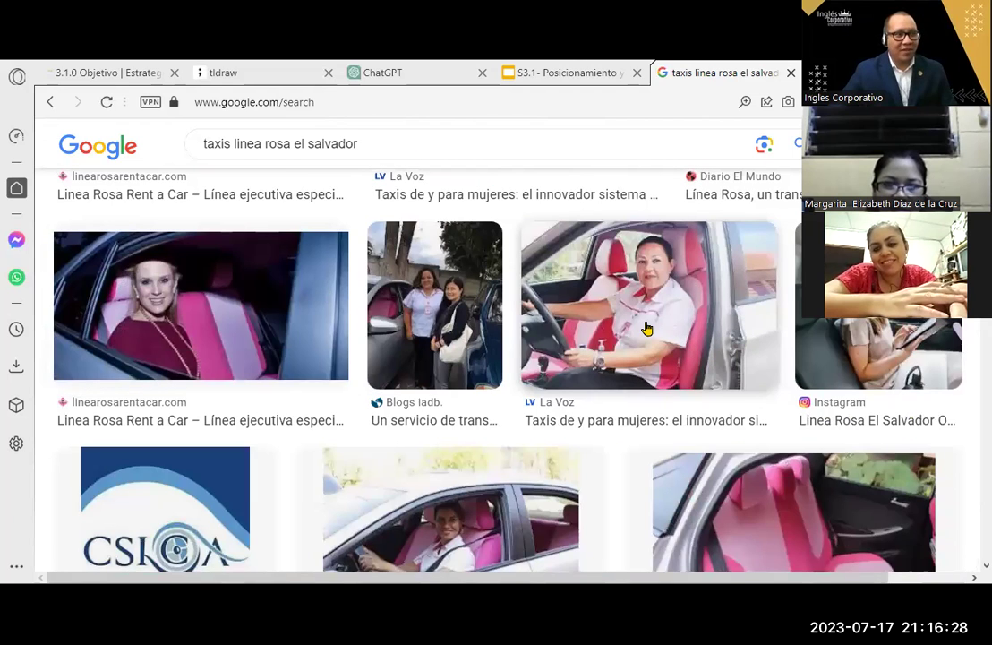
pyautogui.scroll(-1, 641, 386)
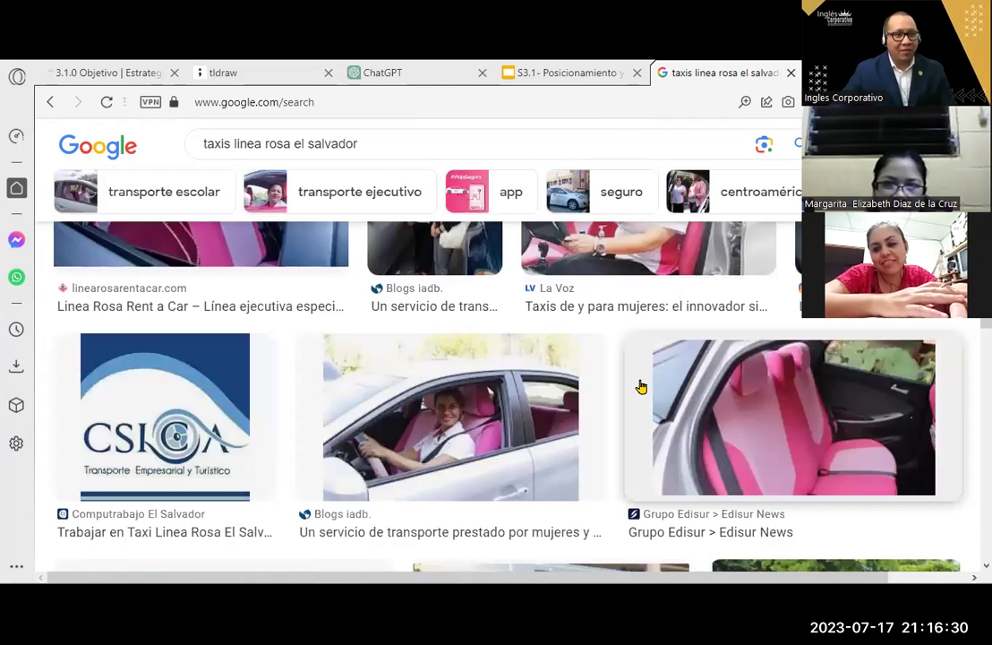
pyautogui.scroll(-2, 641, 386)
pyautogui.scroll(-2, 642, 386)
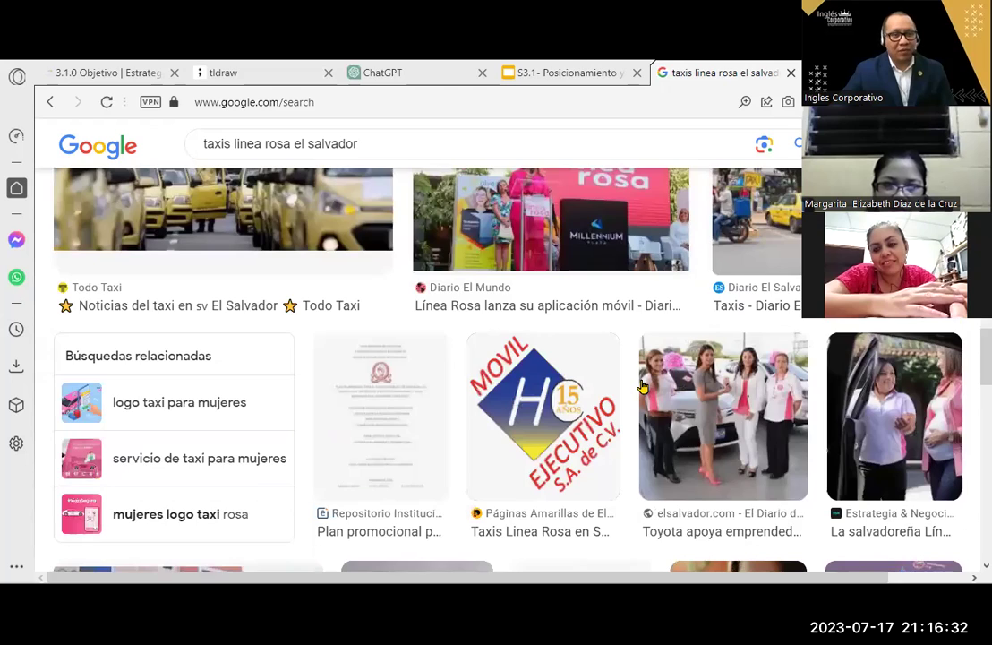
pyautogui.scroll(6, 641, 386)
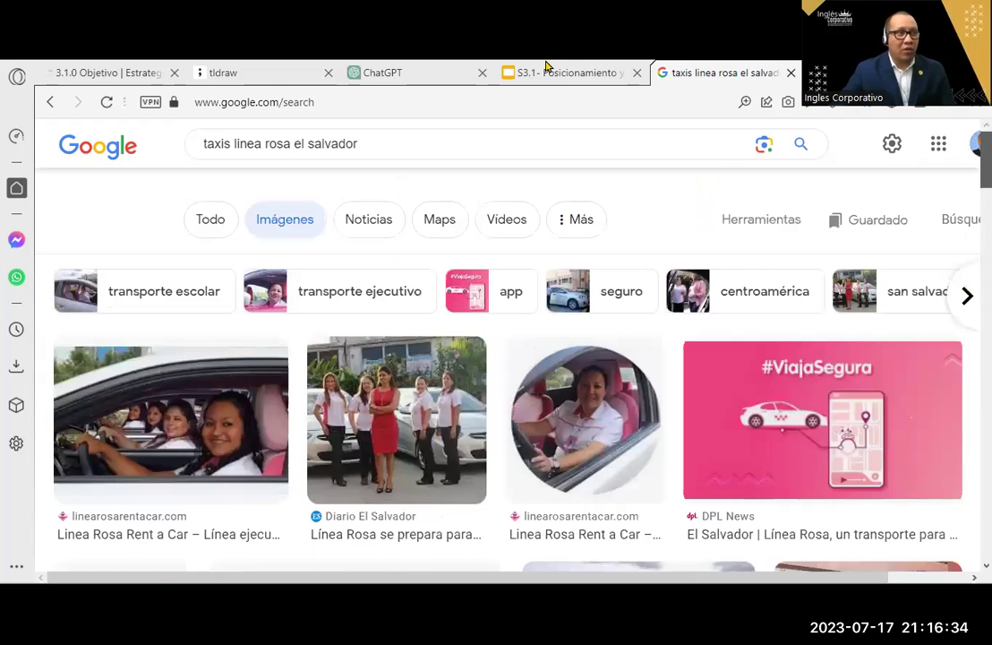
# - Go back to the web search results for "taxis linea rosa"
pyautogui.click(564, 70)
pyautogui.click(745, 70)
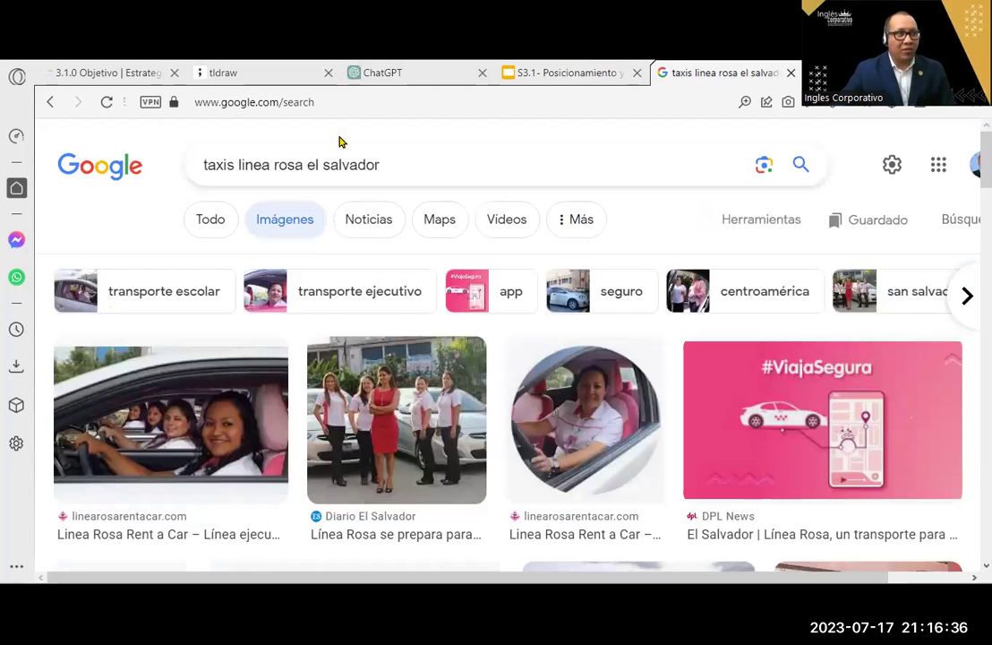
pyautogui.click(49, 102)
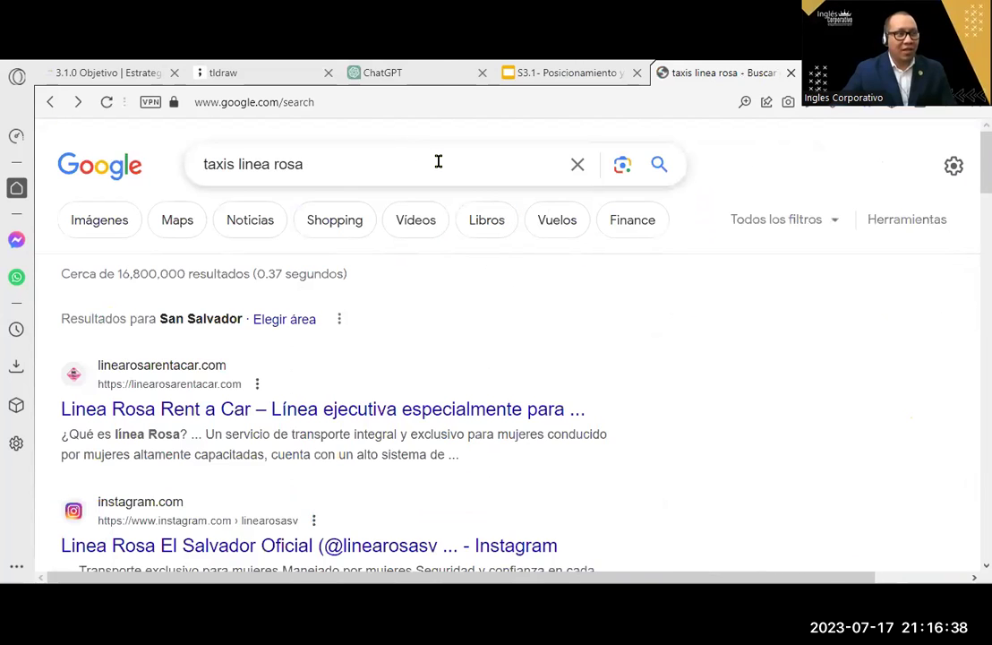
# - Switch to ChatGPT and start a message with the text: hacer resumen del libro "ocean azul"
pyautogui.hotkey('ctrl', '3')
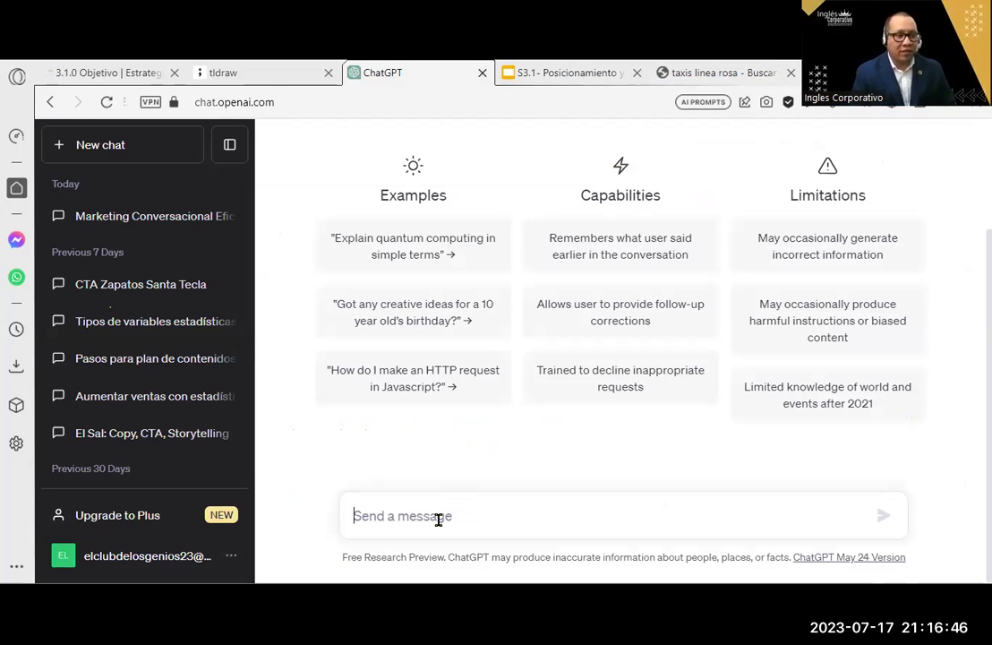
pyautogui.write('res')
pyautogui.press('BackSpace')
pyautogui.press('BackSpace')
pyautogui.press('BackSpace')
pyautogui.write('A')
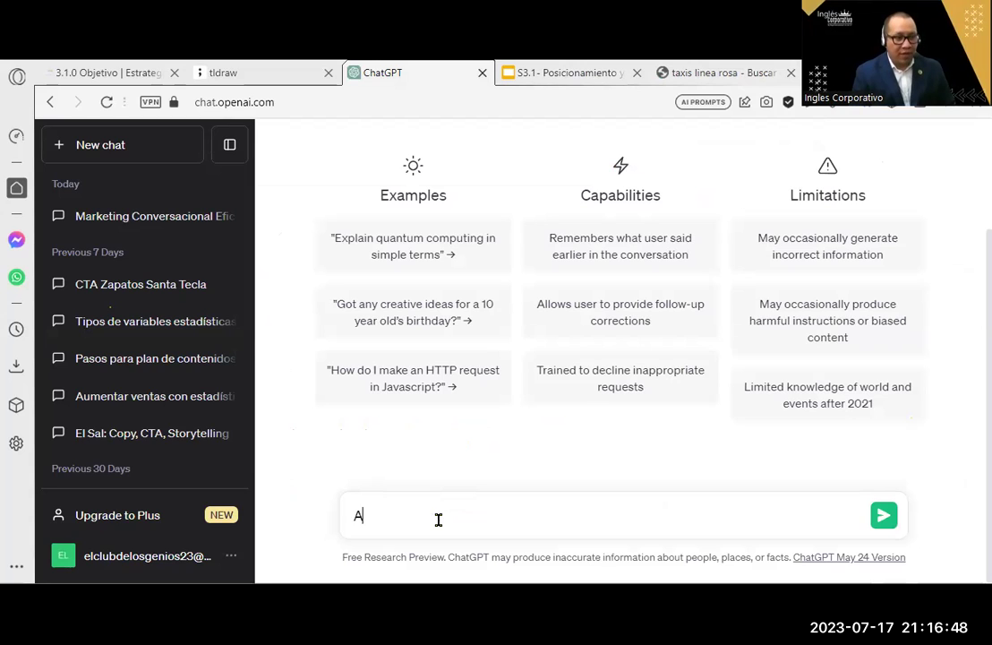
pyautogui.press('BackSpace')
pyautogui.write('hacer d')
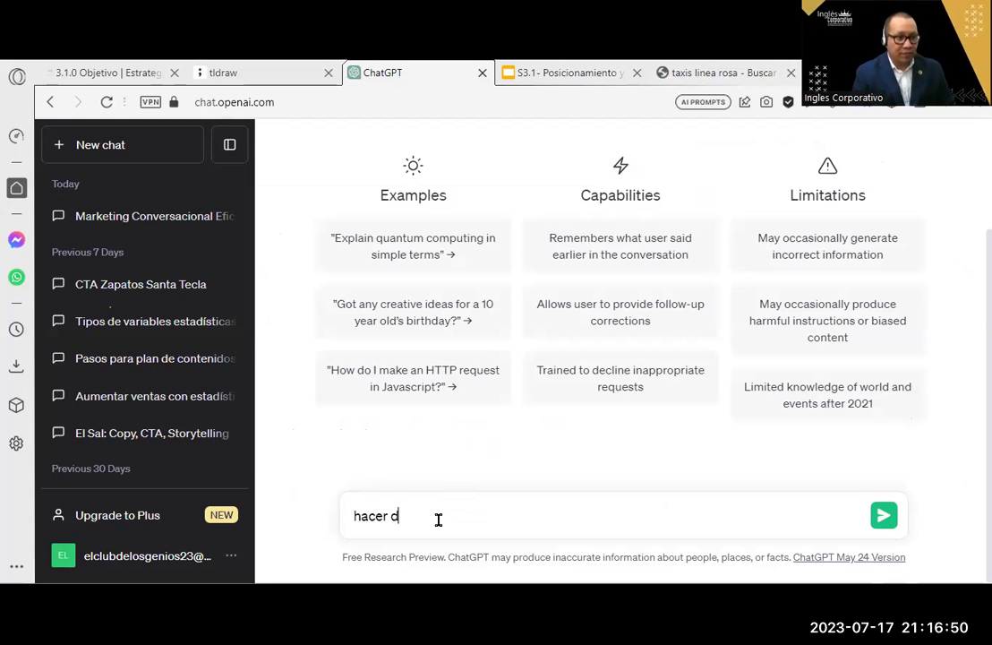
pyautogui.press('BackSpace')
pyautogui.write('resumen del ')
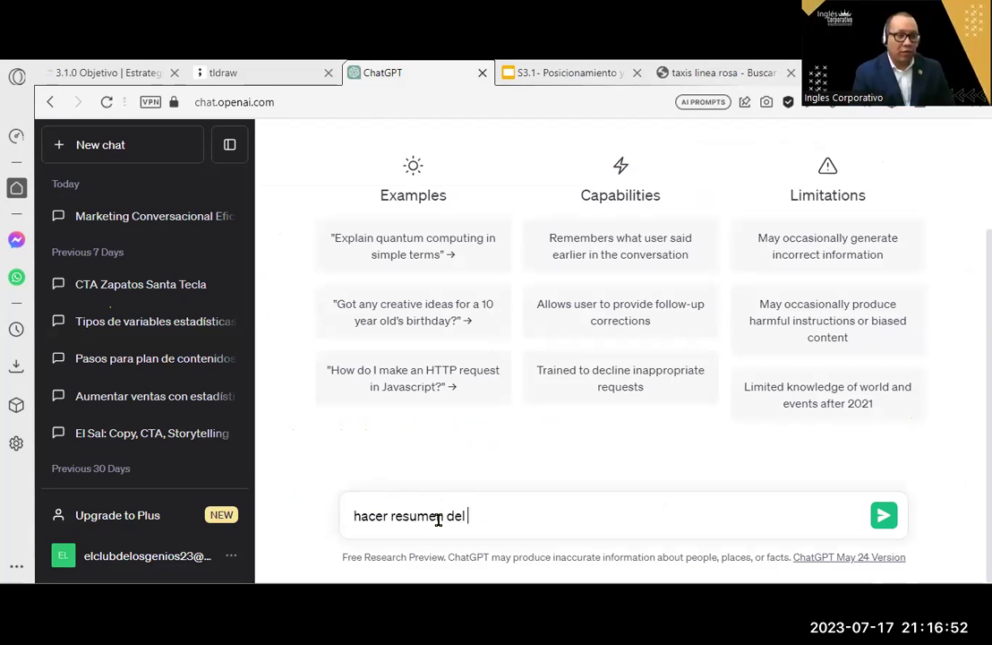
pyautogui.write('librio')
pyautogui.press('BackSpace')
pyautogui.press('BackSpace')
pyautogui.press('BackSpace')
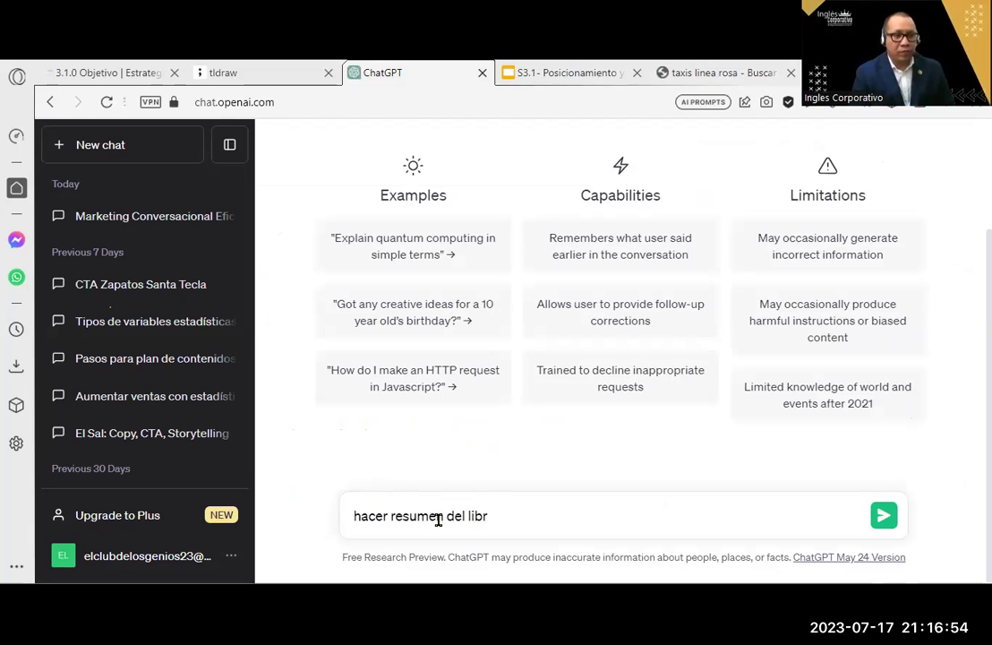
pyautogui.write('o "ocea')
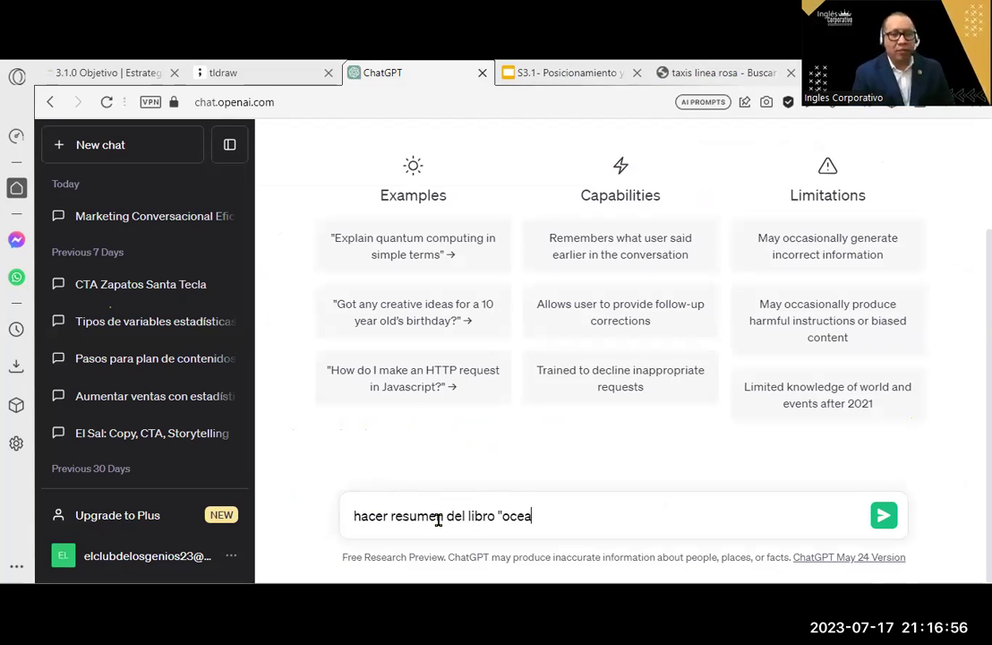
pyautogui.write('n azul')
pyautogui.press('BackSpace')
pyautogui.press('BackSpace')
pyautogui.press('BackSpace')
pyautogui.write('azul"')
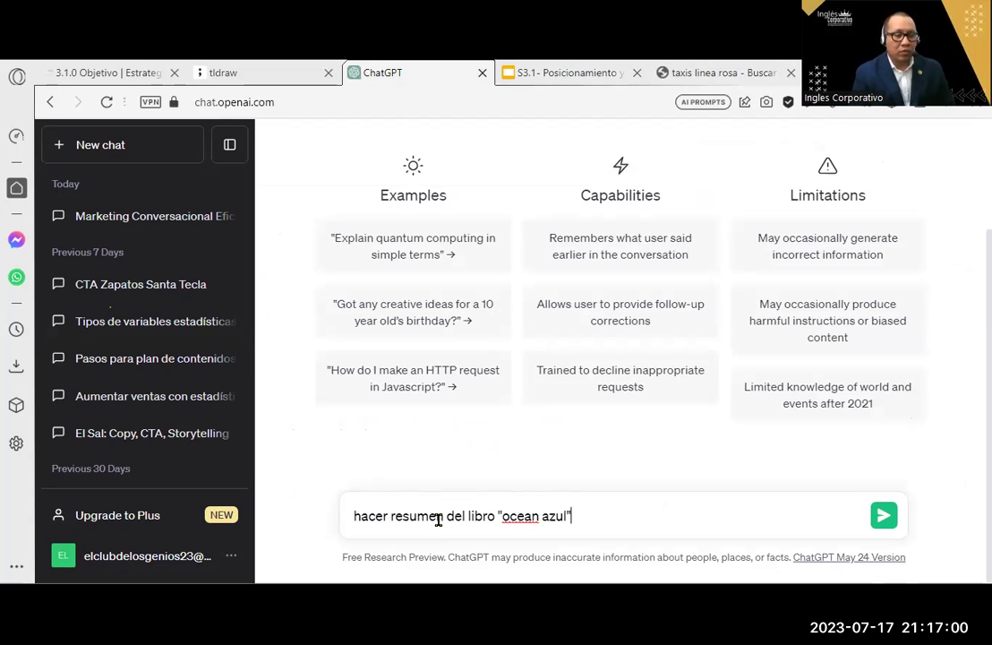
# - Extend the message with "y determinar como salir al mercado (go to market)"
pyautogui.write(' y de')
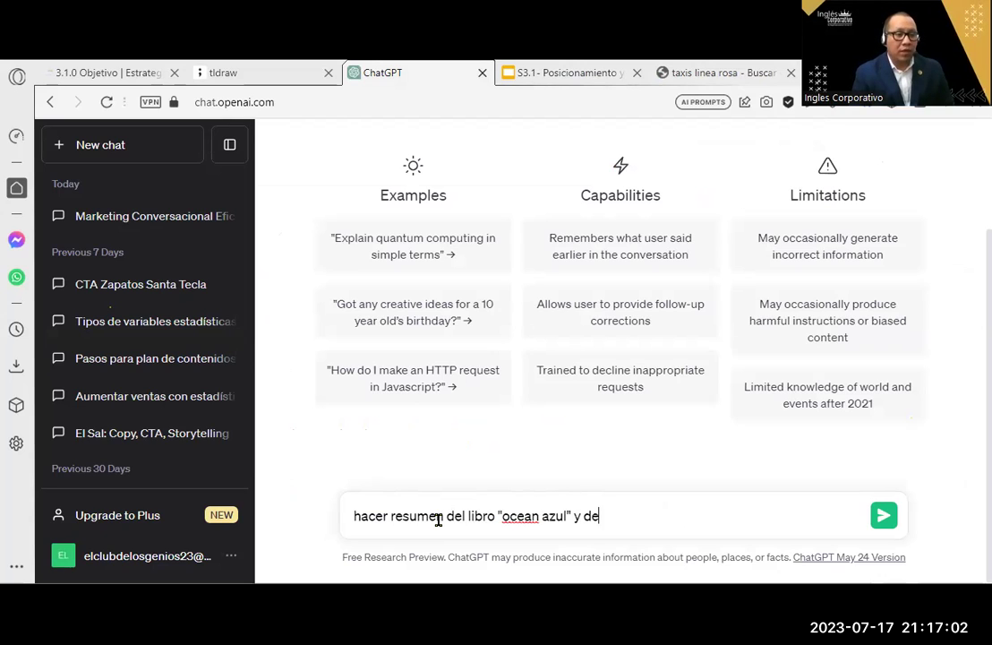
pyautogui.write('termianr')
pyautogui.press('BackSpace')
pyautogui.press('BackSpace')
pyautogui.press('BackSpace')
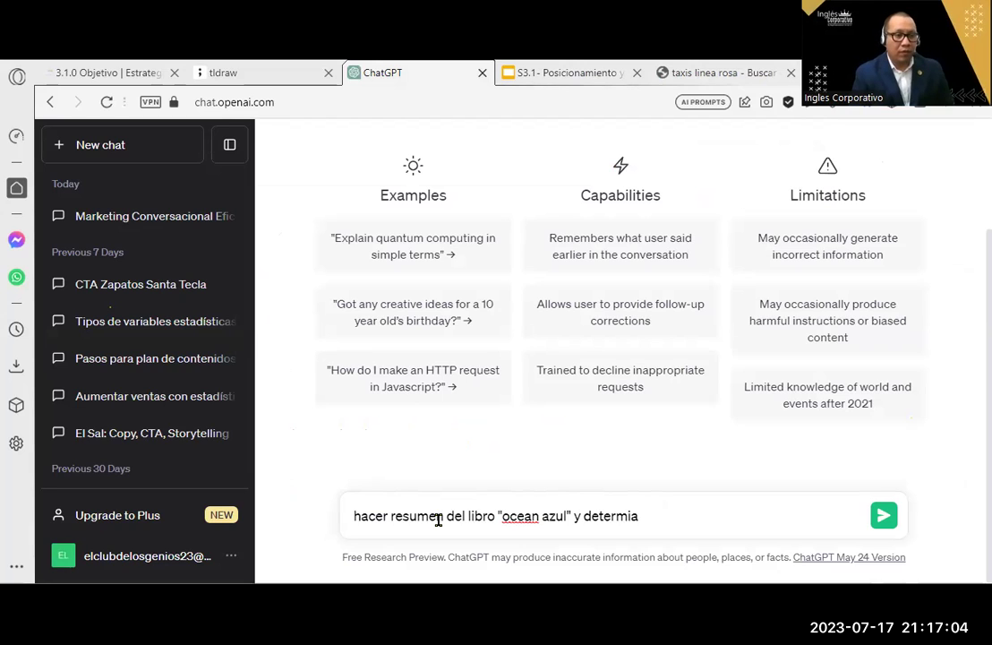
pyautogui.press('BackSpace')
pyautogui.write('nar como sali')
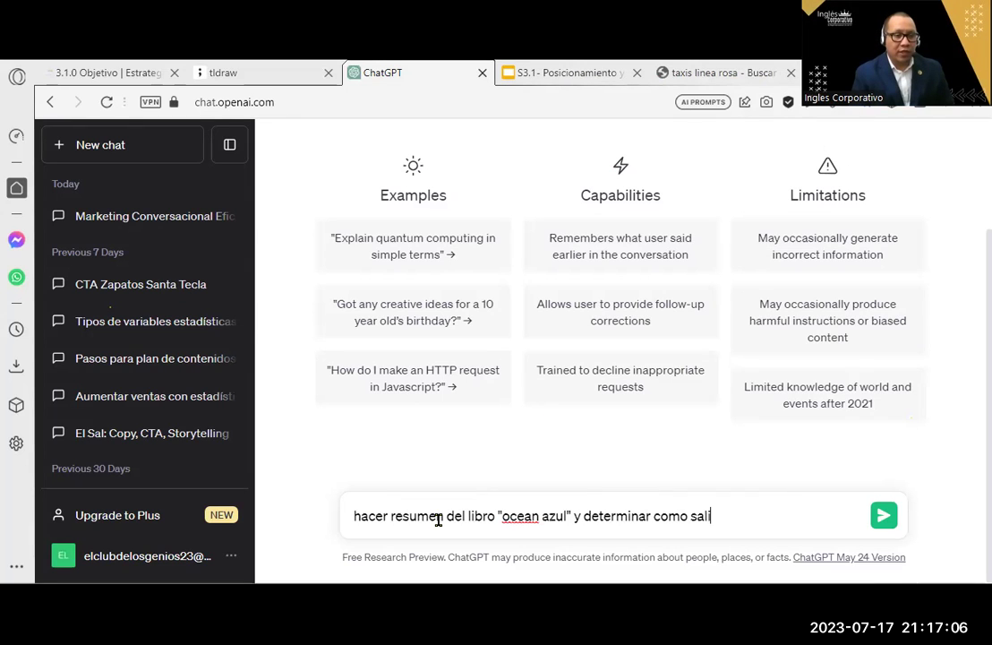
pyautogui.write('r al mercad')
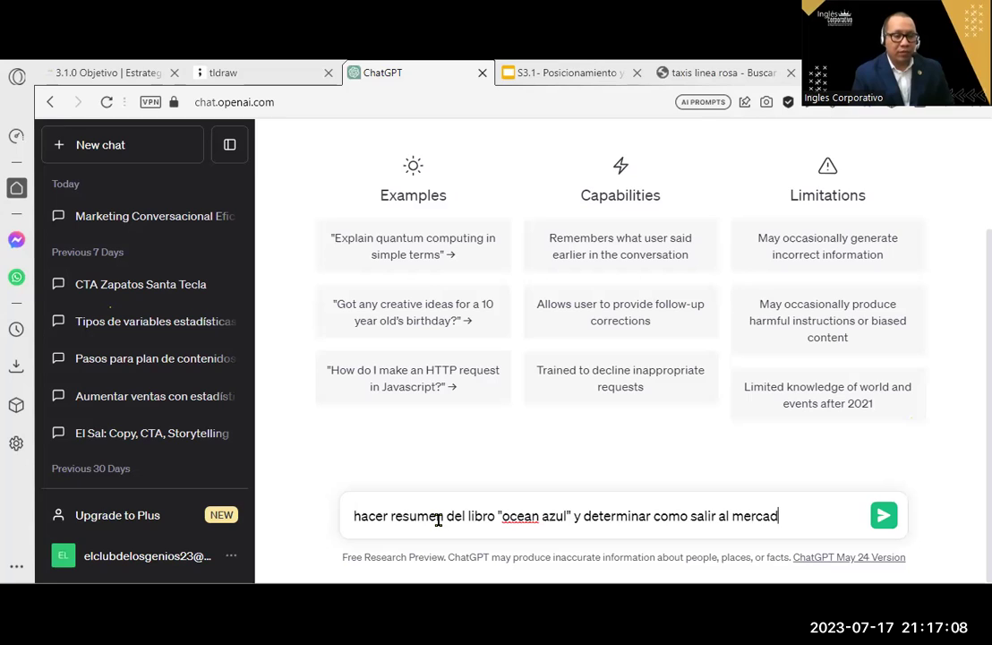
pyautogui.write('o (go t')
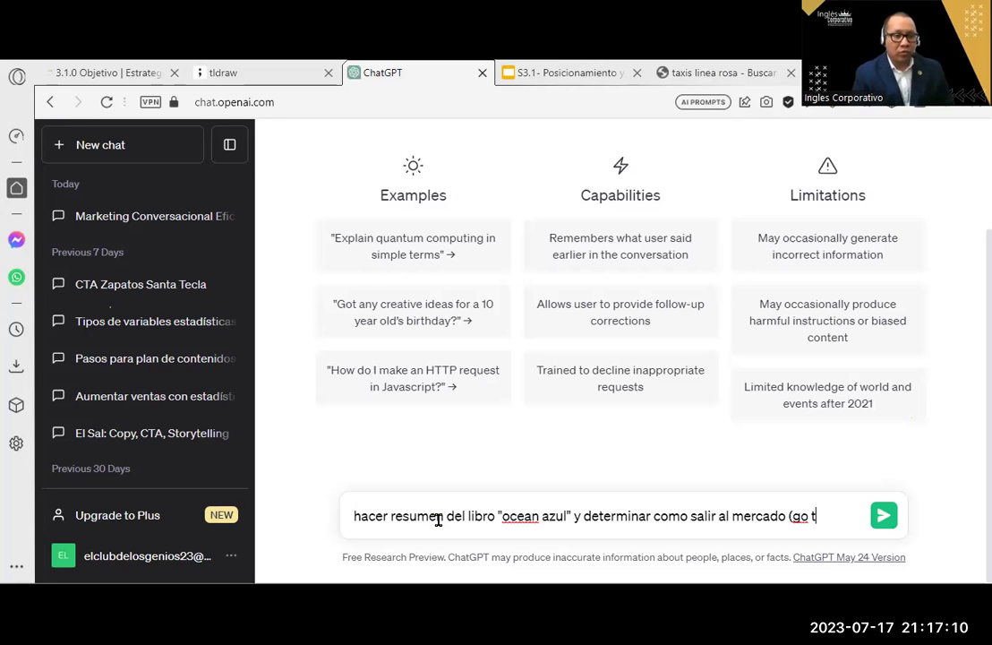
pyautogui.write('o market)')
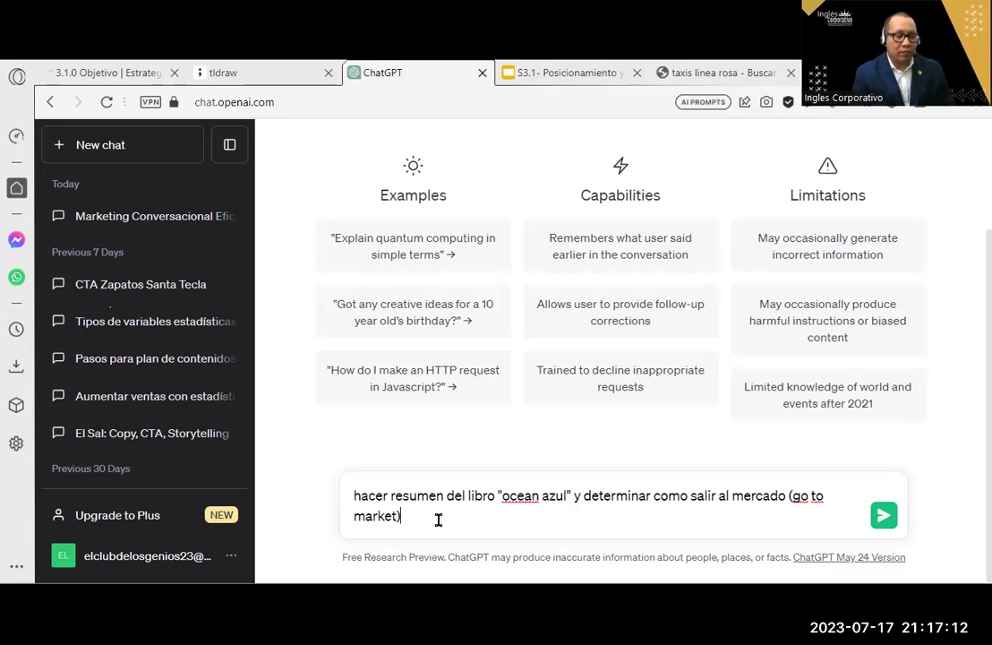
# - Extend the message with "tomando en cuenta todos los argumentos"
pyautogui.write(' tomando')
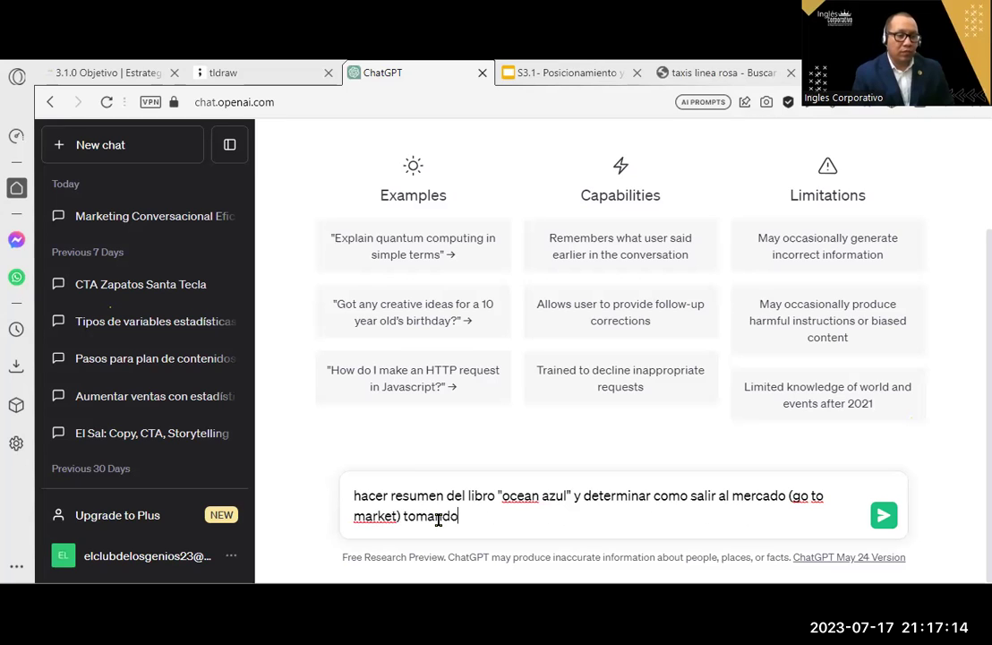
pyautogui.write(' en cuenta')
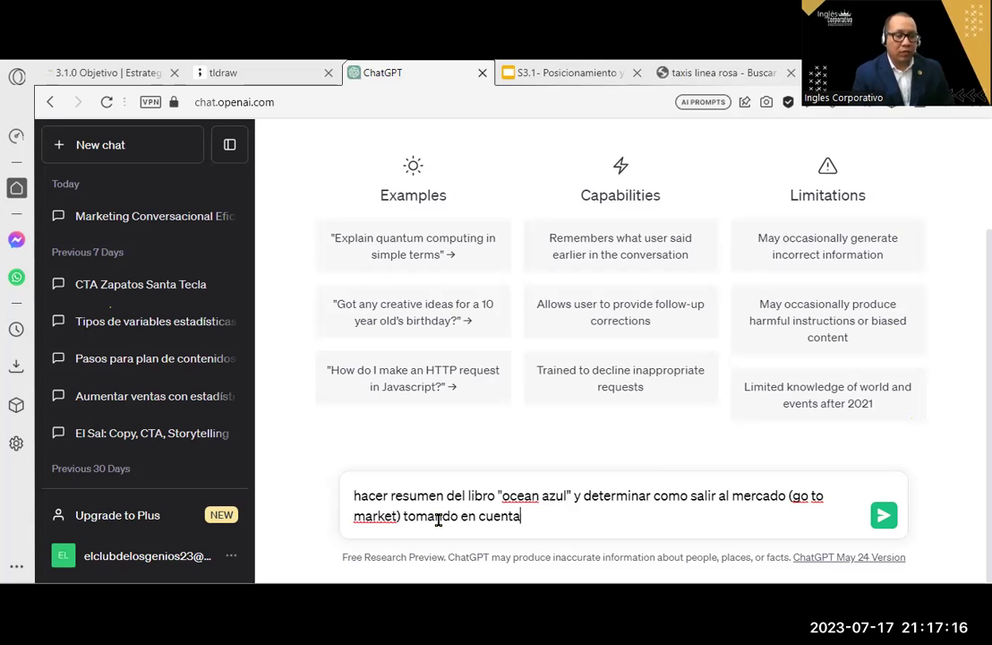
pyautogui.write(' todos los artg')
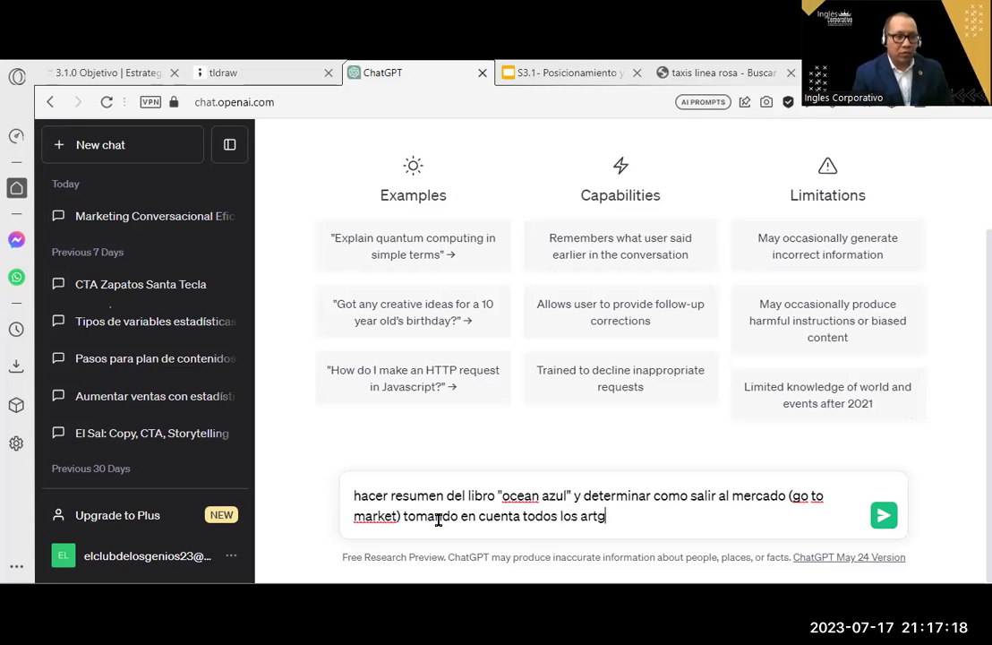
pyautogui.press('BackSpace')
pyautogui.press('BackSpace')
pyautogui.write('gumentos')
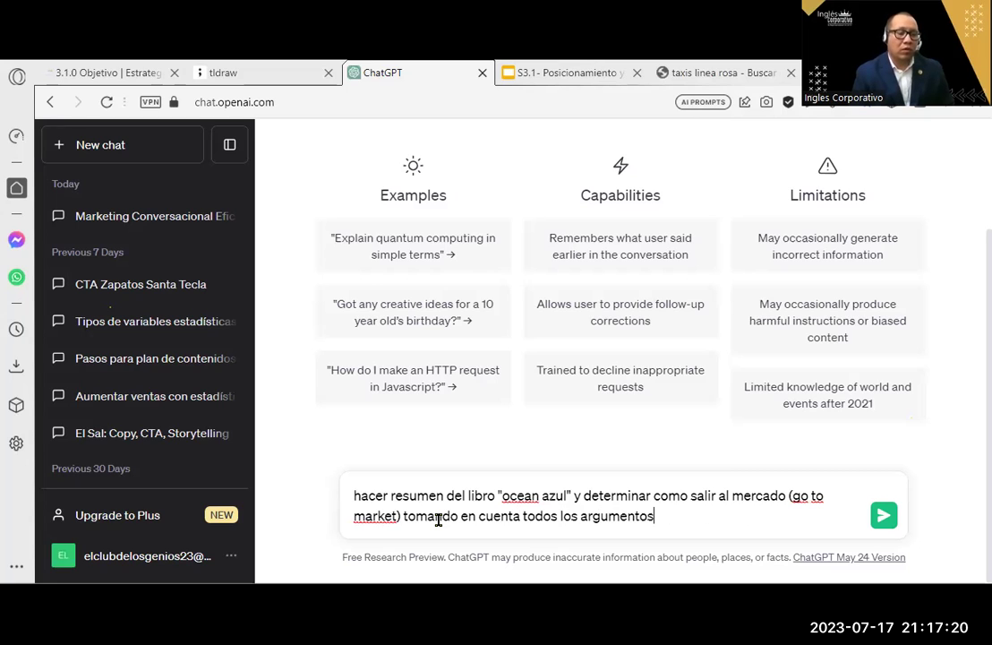
# - Add the answer requirements ", la respuesta tiene que ser clara, breve, consisa y en maximo 3 palabras" to the message
pyautogui.write(', la respues')
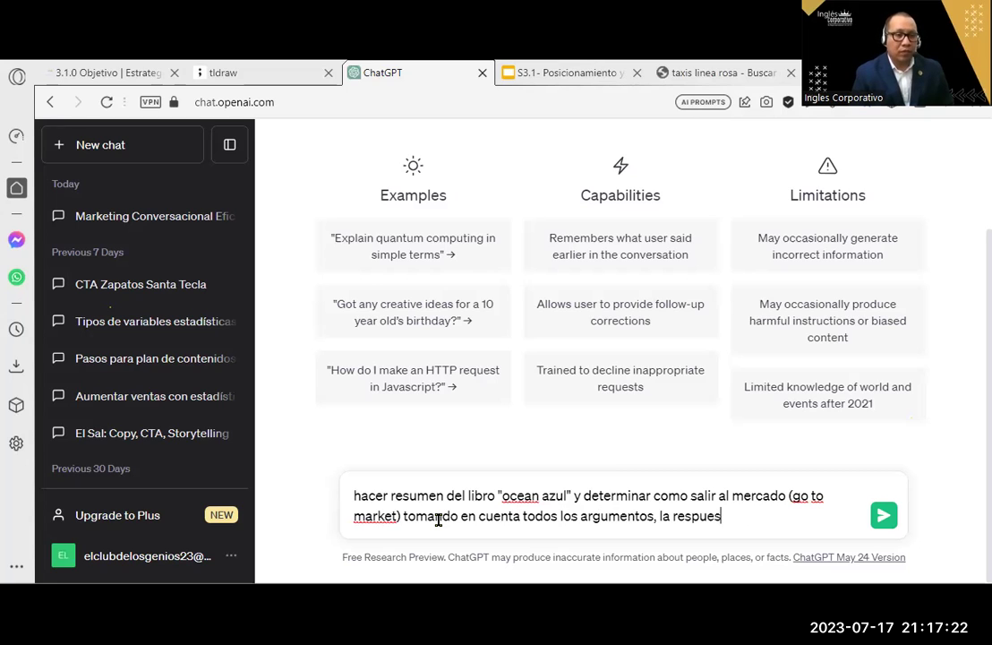
pyautogui.write('ta tiene qu')
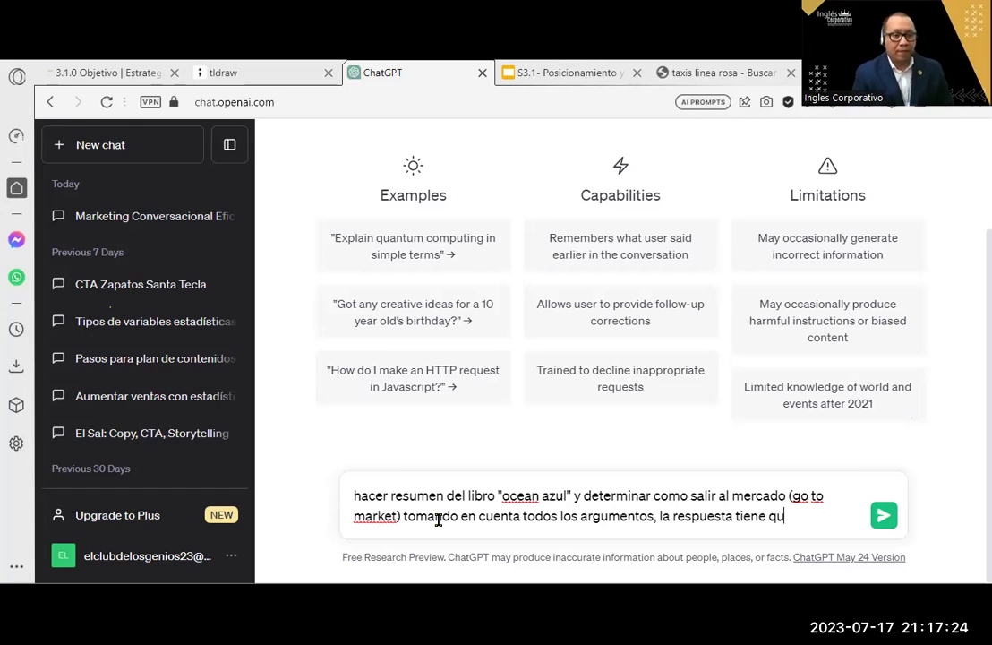
pyautogui.write('e ser clara, r')
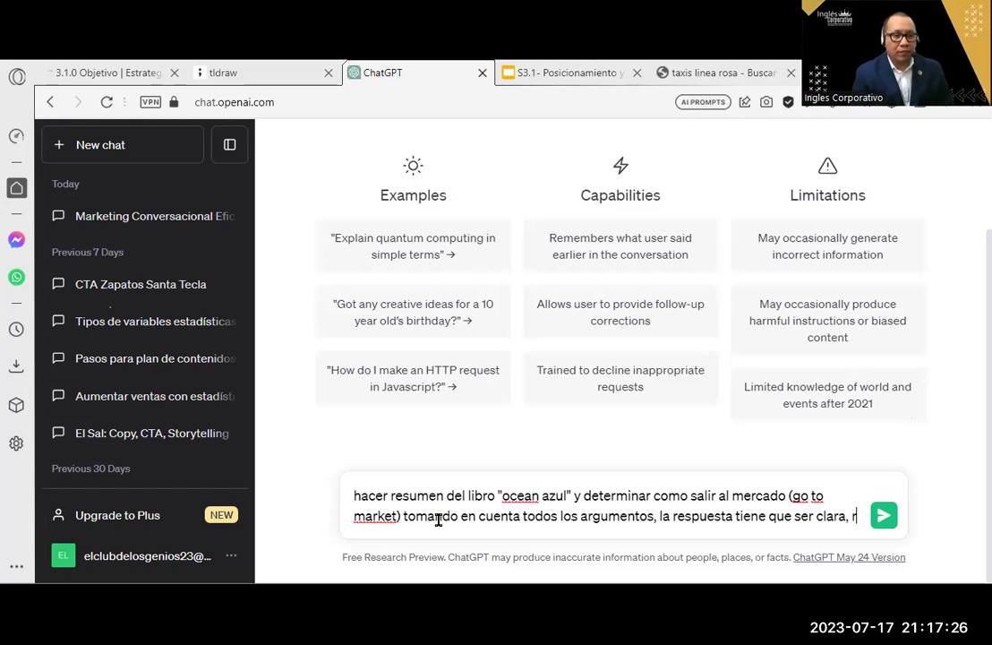
pyautogui.write('reve, ')
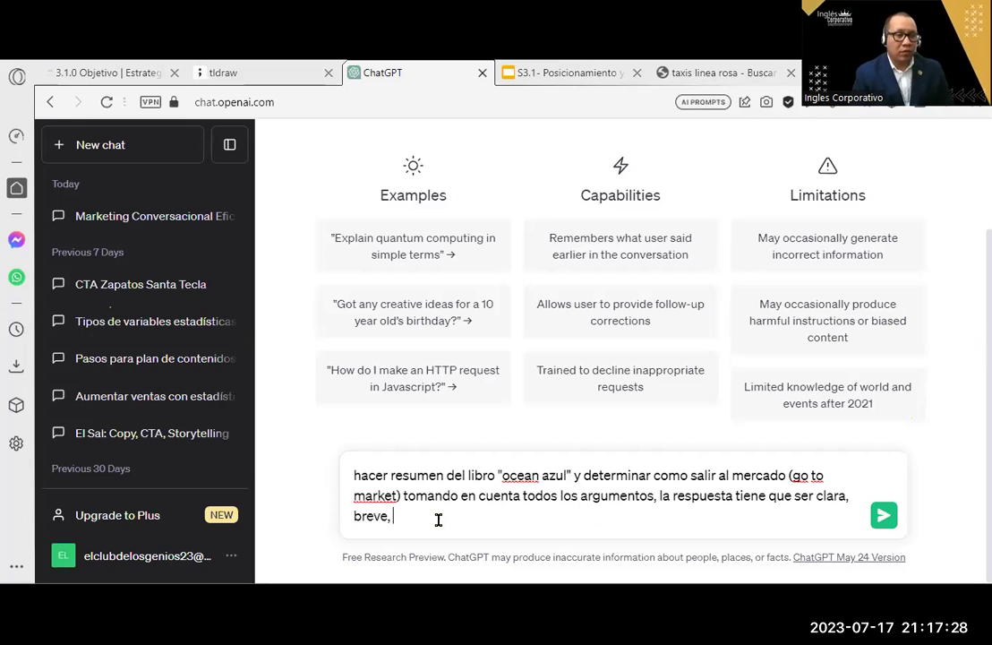
pyautogui.write('consisa y en')
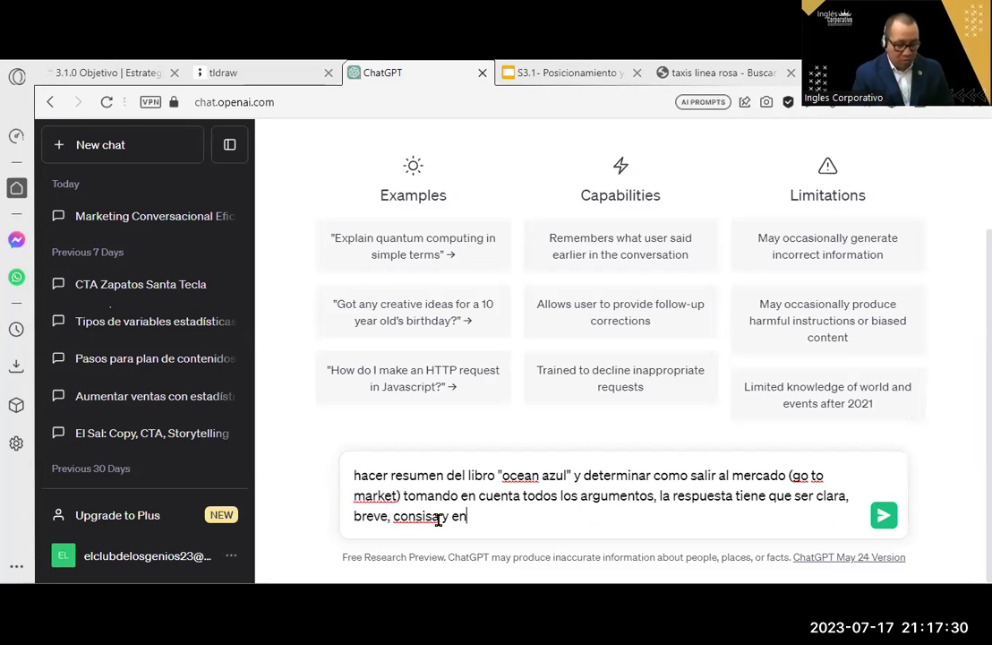
pyautogui.write(' maximo 3')
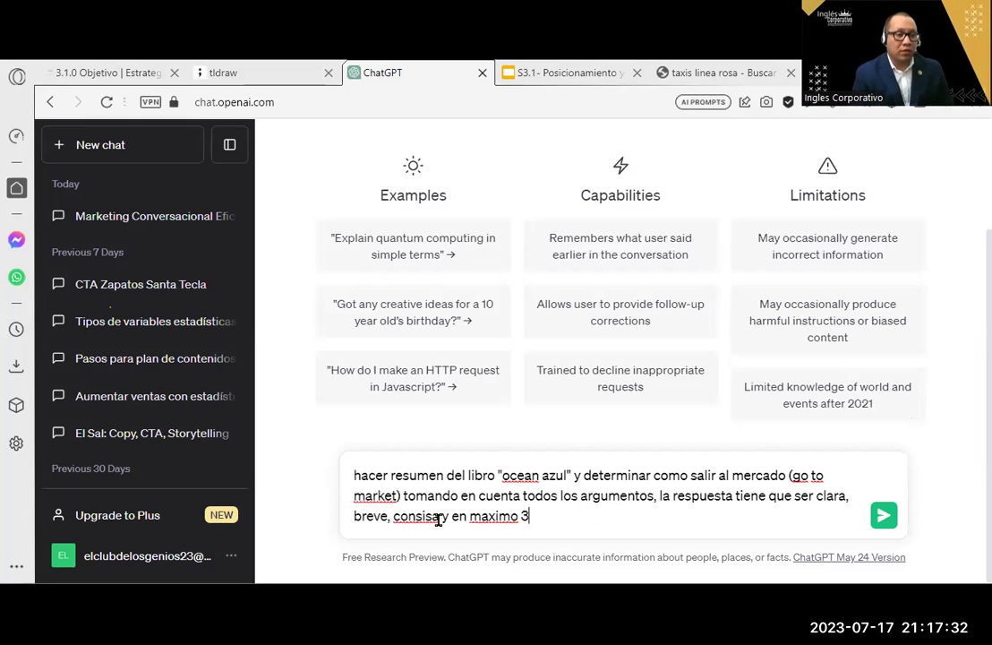
pyautogui.write(' palabras')
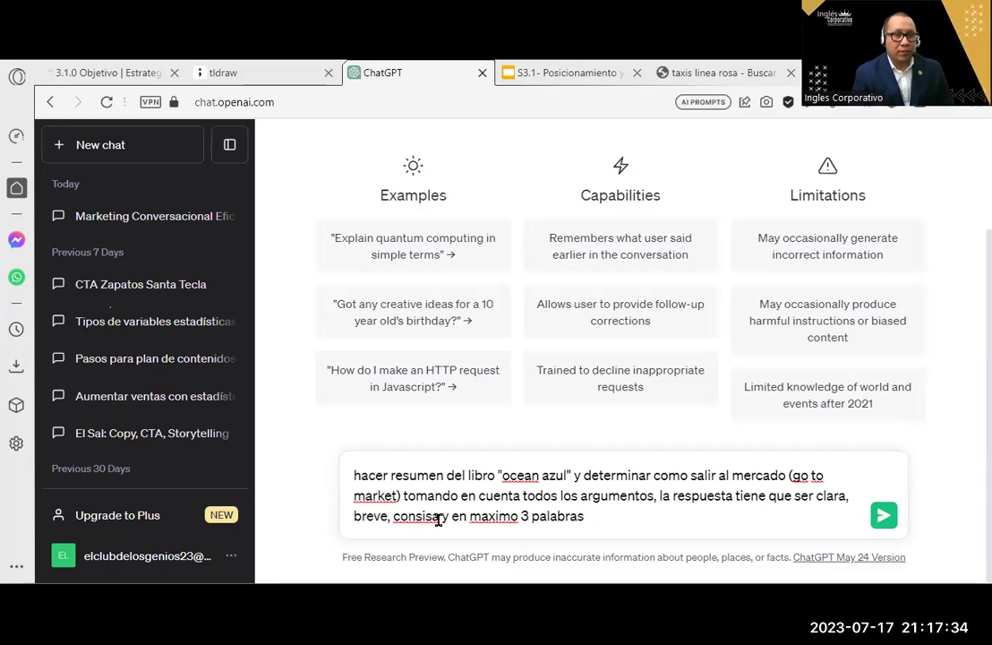
# - Finish the message with ". 10 respuestas:" and send it to ChatGPT
pyautogui.write('. 10 ')
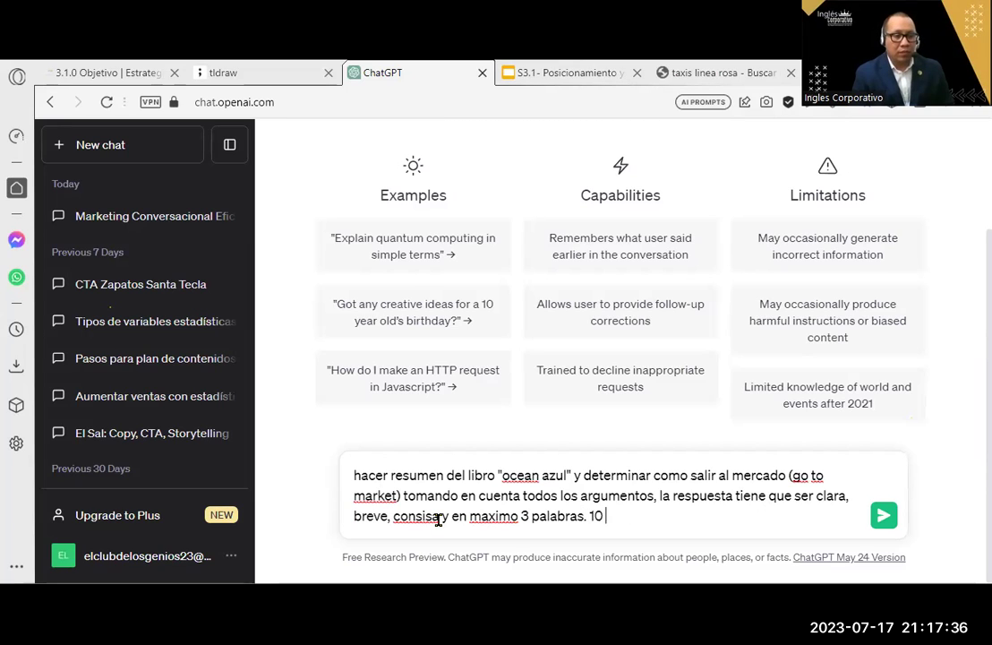
pyautogui.write('respuestas:')
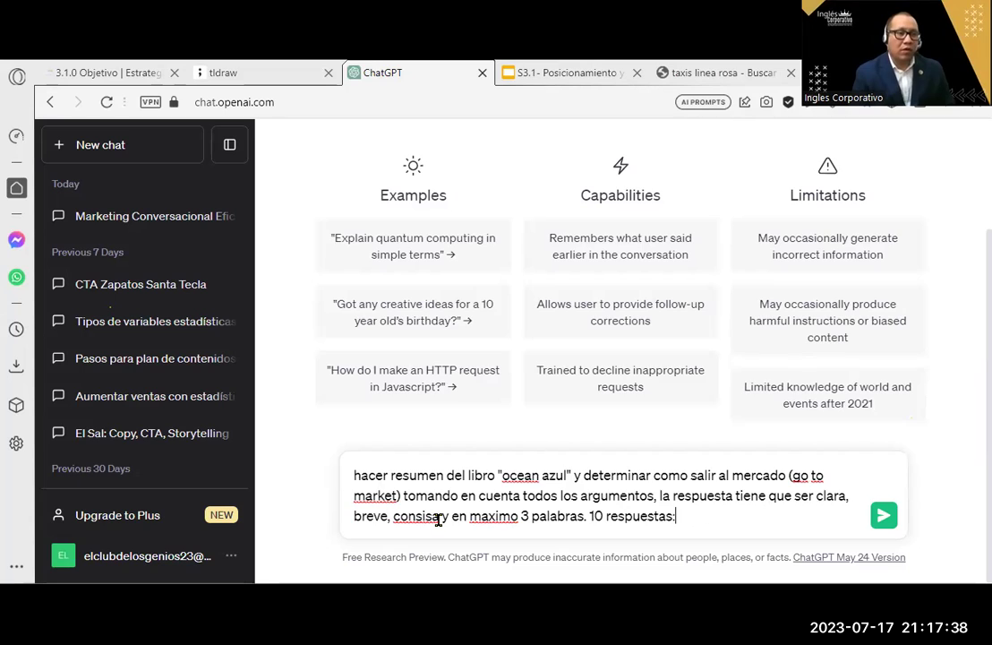
pyautogui.press('Return')
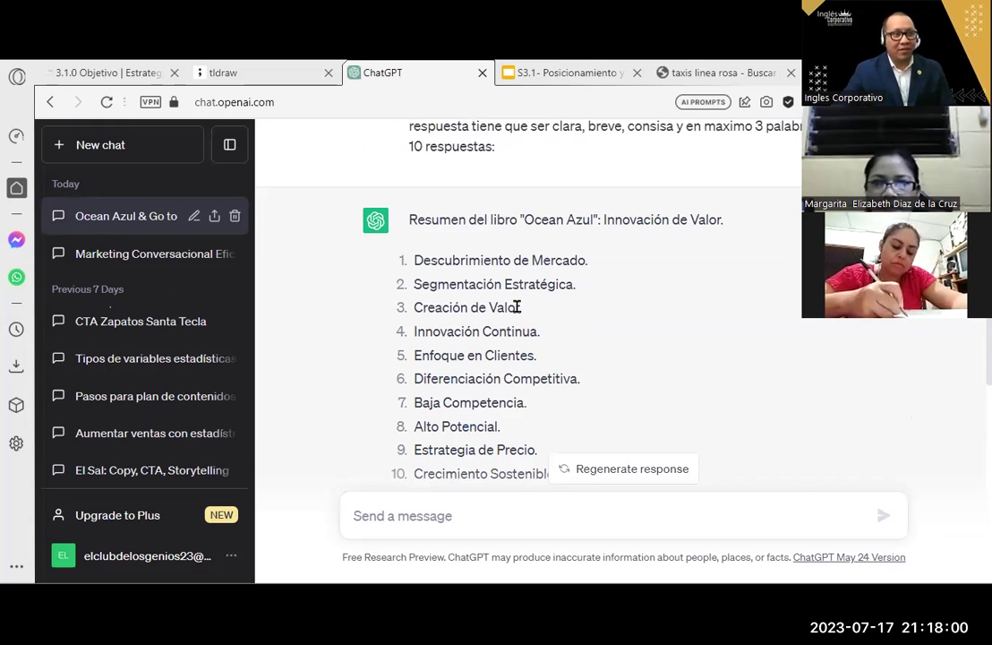
# - Review the book summary list, highlighting in turn the points "Baja Competencia", "Alto Potencial" and "Estrategia de Precio"
pyautogui.scroll(-2, 627, 376)
pyautogui.scroll(1, 528, 277)
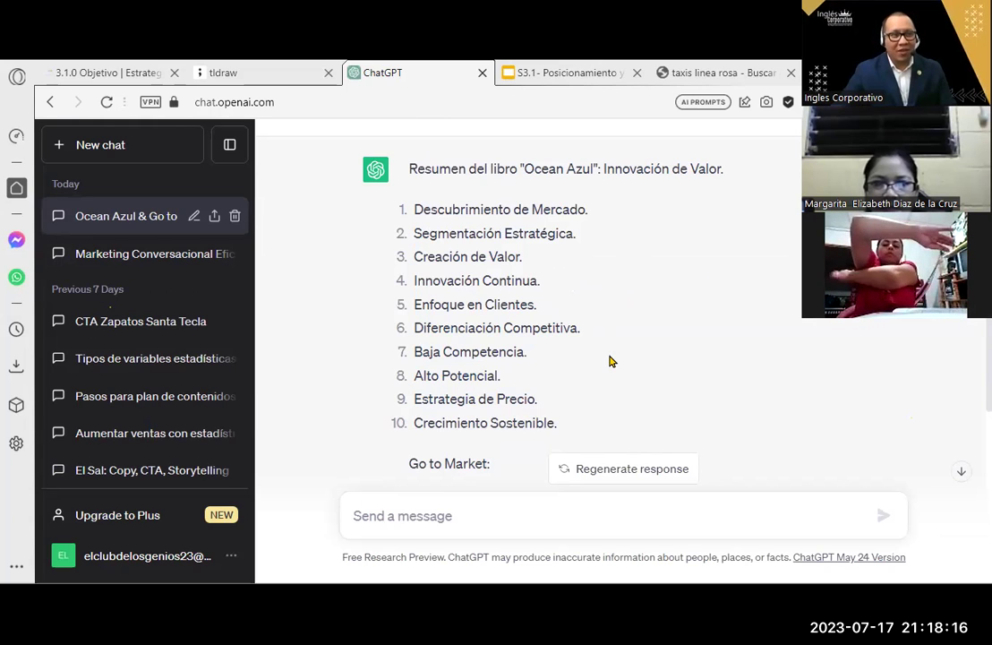
pyautogui.moveTo(415, 352); pyautogui.dragTo(540, 352)
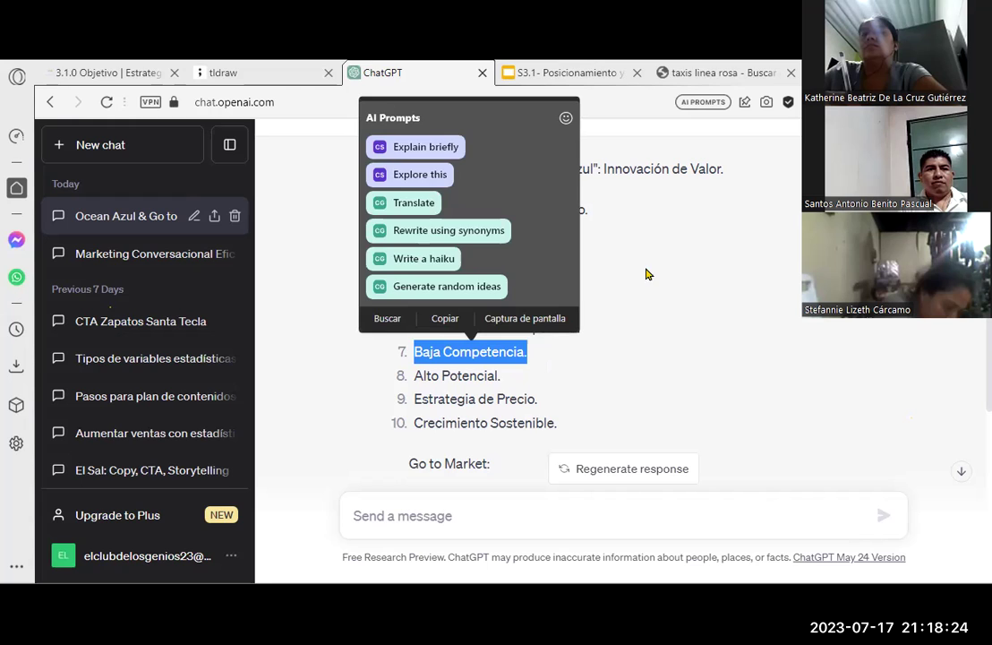
pyautogui.click(538, 361)
pyautogui.moveTo(527, 352); pyautogui.dragTo(422, 352)
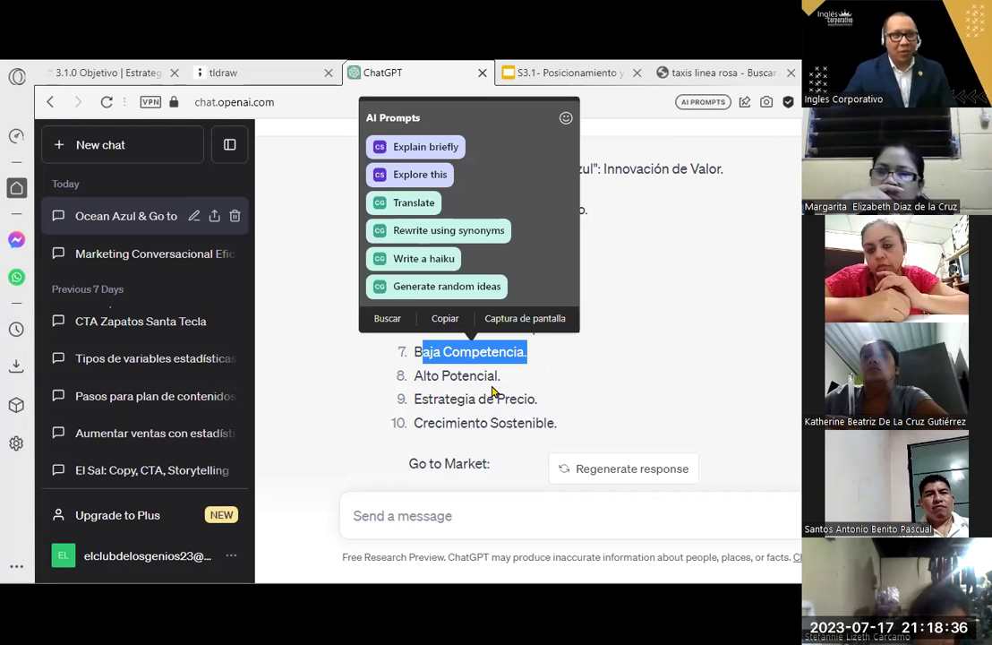
pyautogui.click(492, 391)
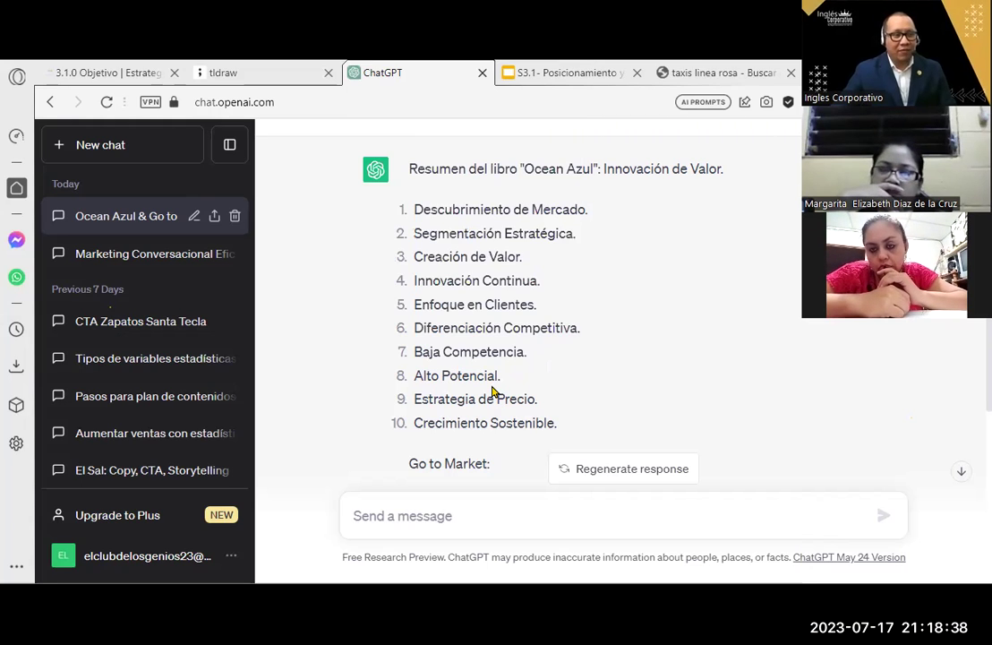
pyautogui.moveTo(413, 377); pyautogui.dragTo(516, 397)
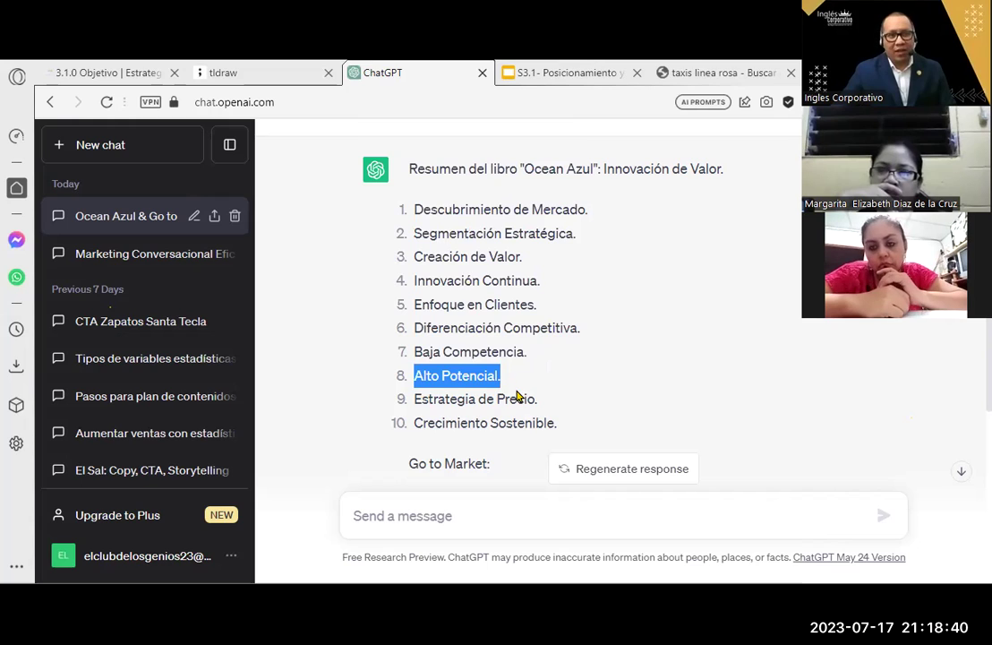
pyautogui.tripleClick(571, 408)
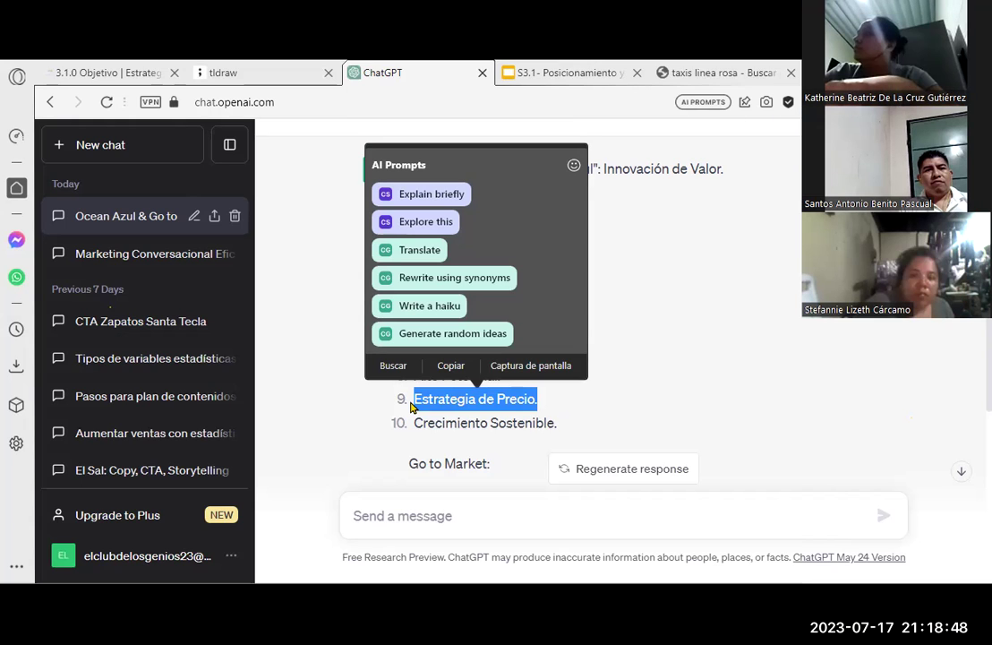
pyautogui.click(514, 410)
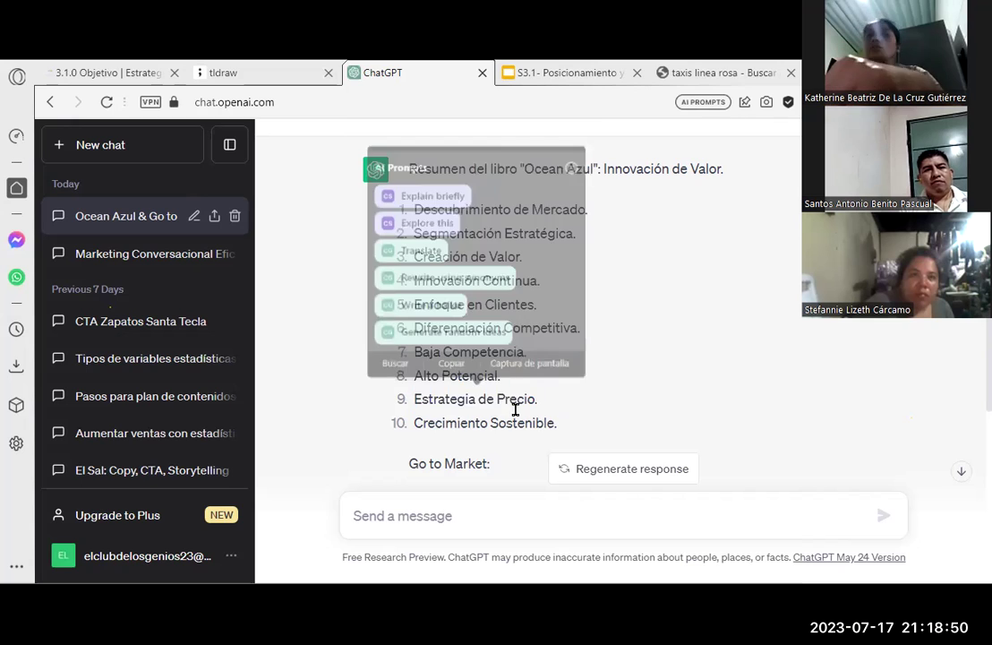
pyautogui.tripleClick(543, 398)
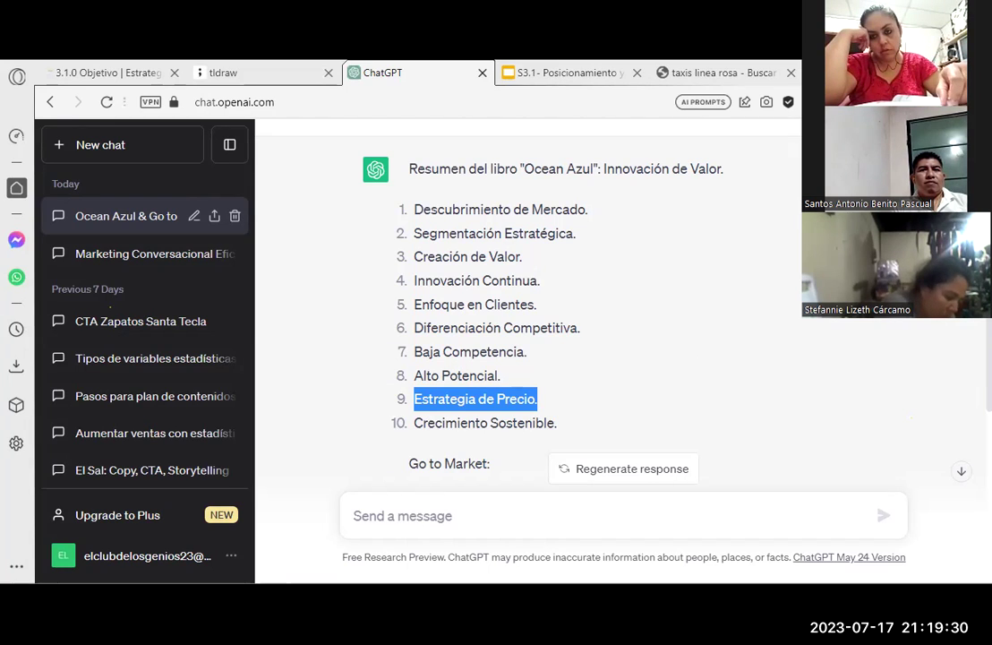
pyautogui.click(599, 434)
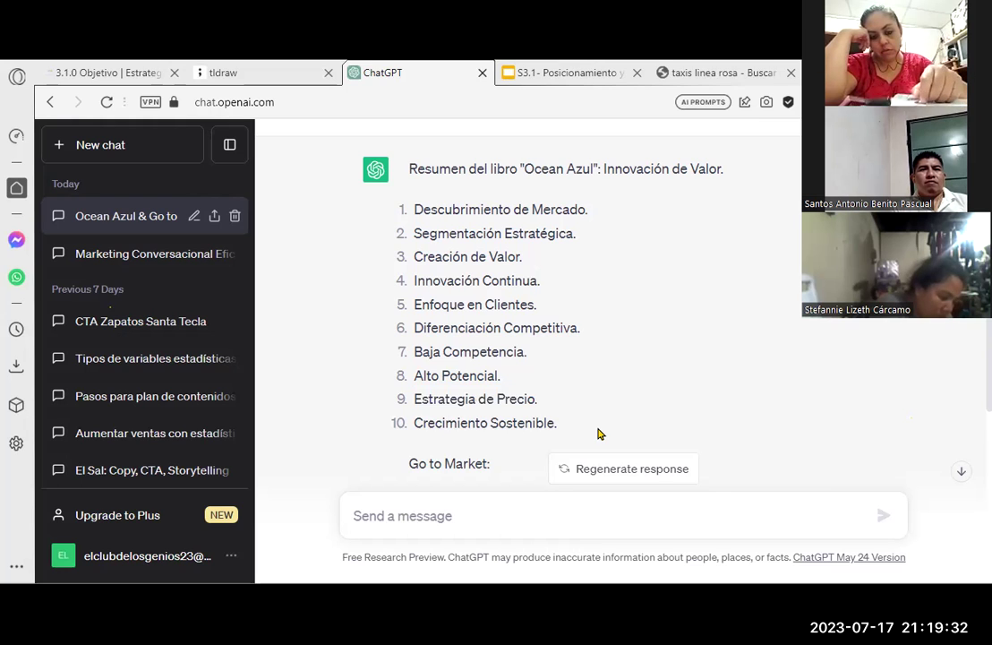
# - Read through the "Go to Market" list in the second part of the response
pyautogui.scroll(-2, 599, 434)
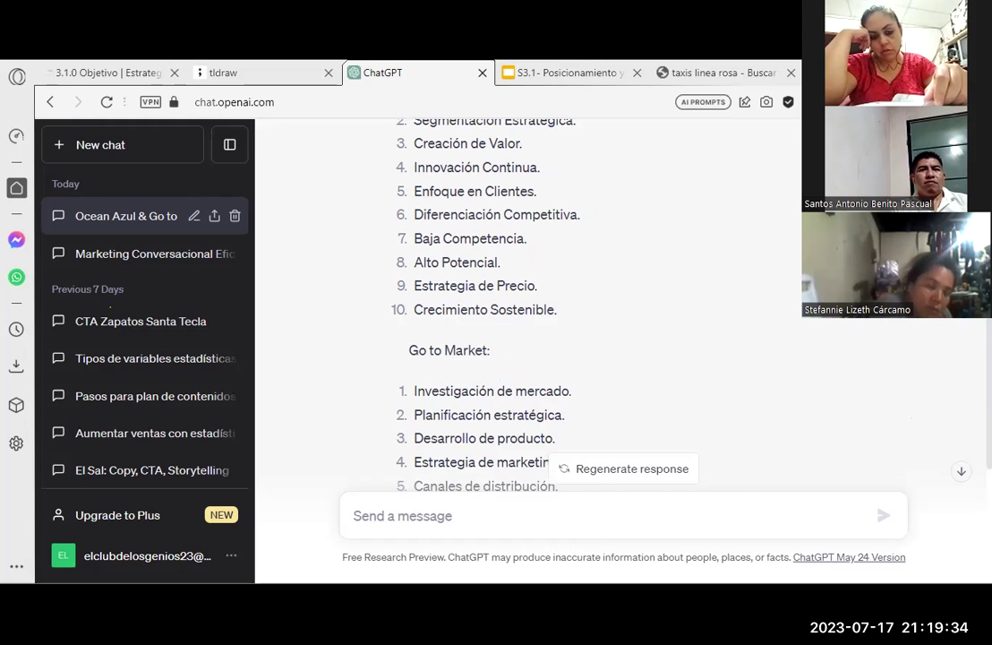
pyautogui.scroll(-1, 600, 433)
pyautogui.scroll(-3, 599, 434)
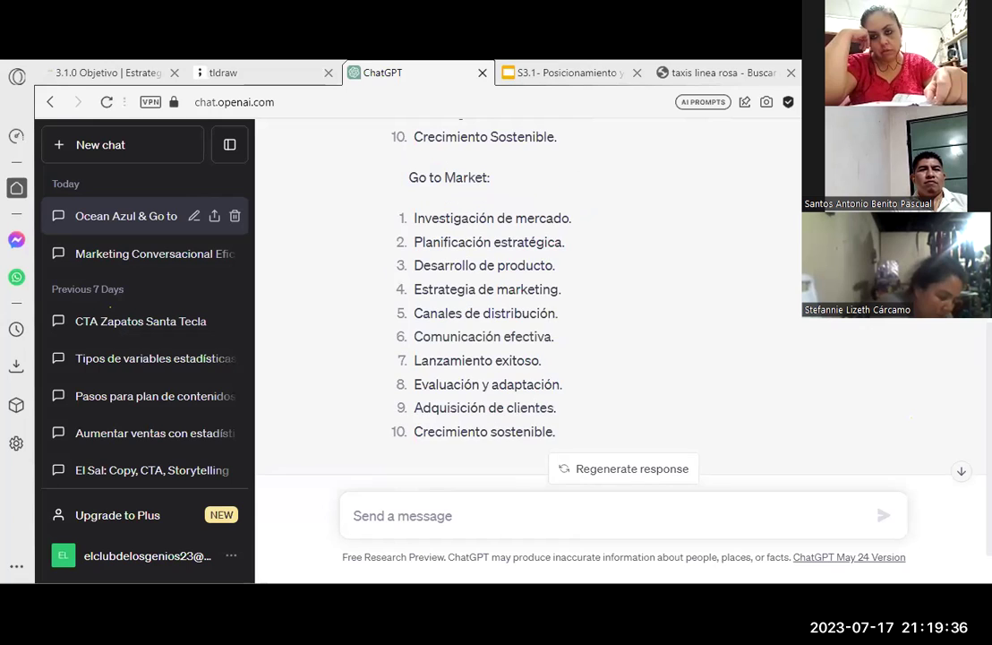
pyautogui.scroll(-1, 599, 434)
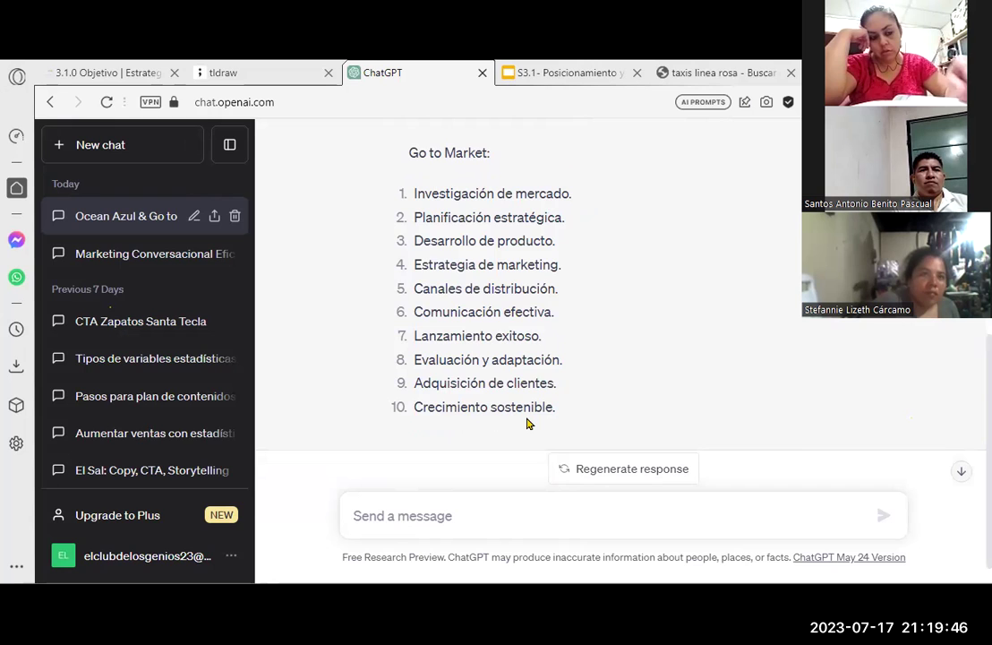
# - Return to the sent prompt at the start of the conversation and highlight its full text for review
pyautogui.scroll(5, 577, 450)
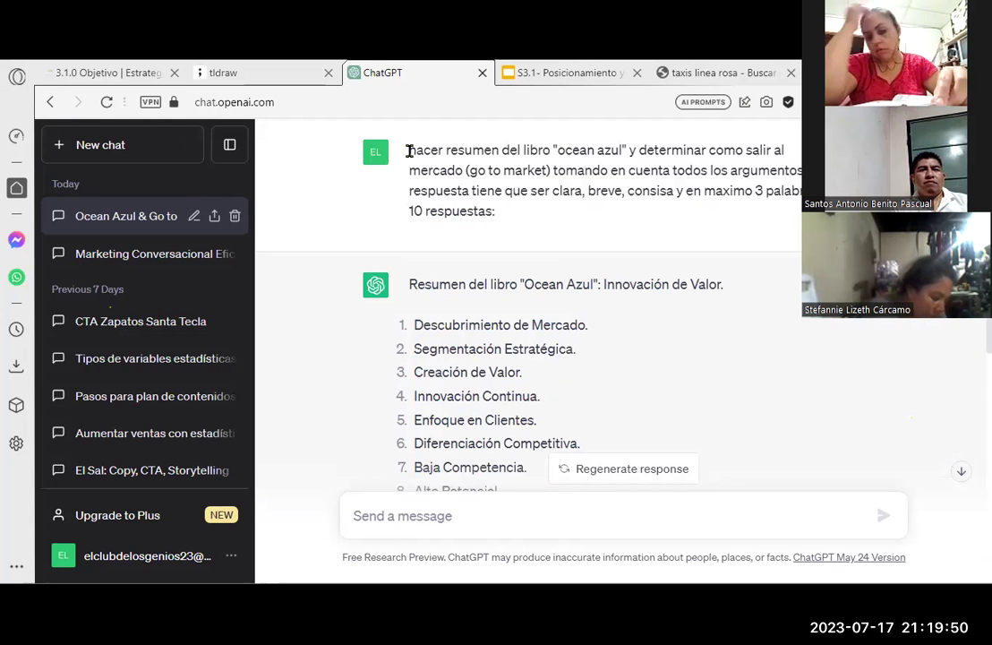
pyautogui.tripleClick(501, 213)
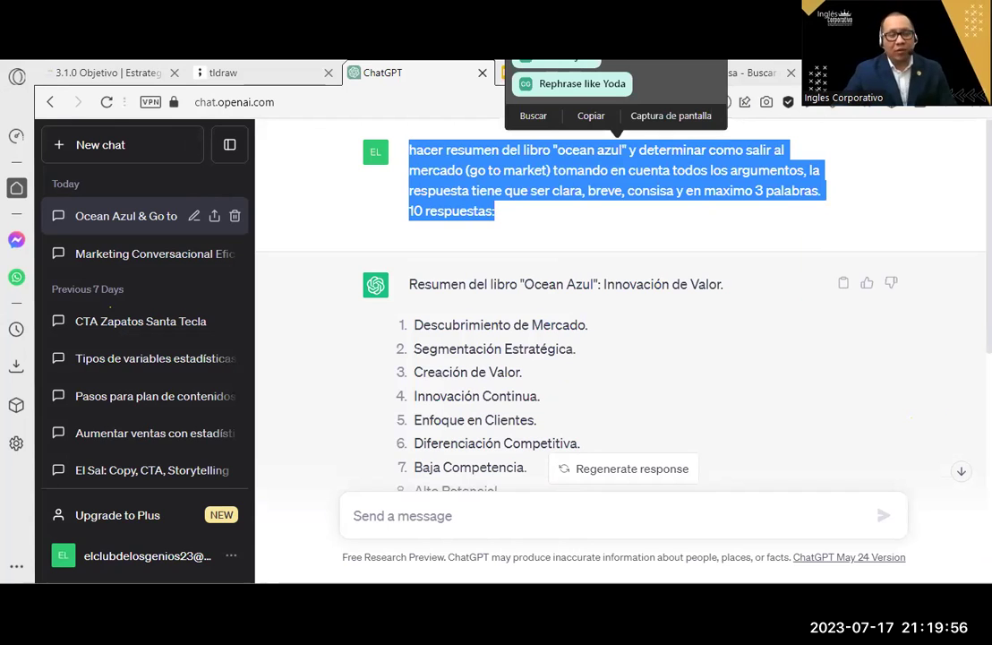
pyautogui.click(500, 224)
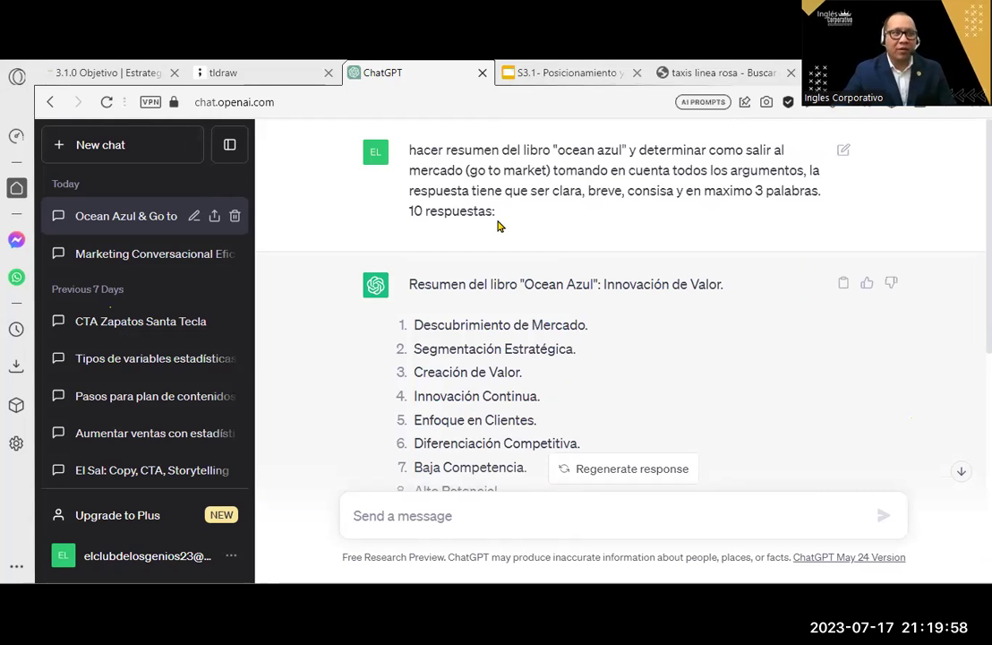
pyautogui.keyDown('shift'); pyautogui.click(406, 170); pyautogui.keyUp('shift')
pyautogui.keyDown('shift'); pyautogui.click(407, 149); pyautogui.keyUp('shift')
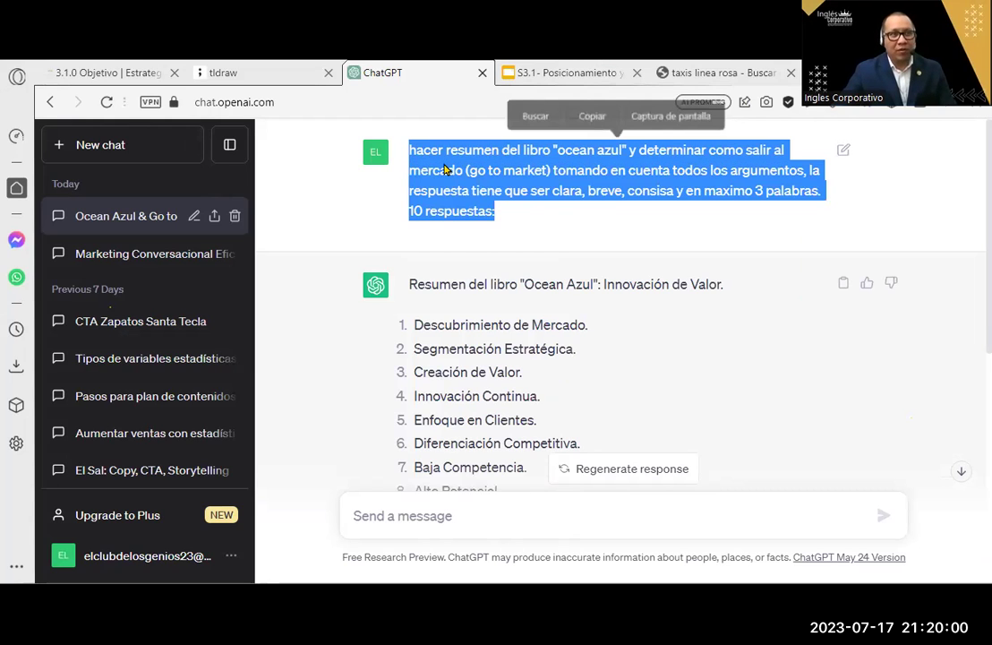
pyautogui.click(643, 197)
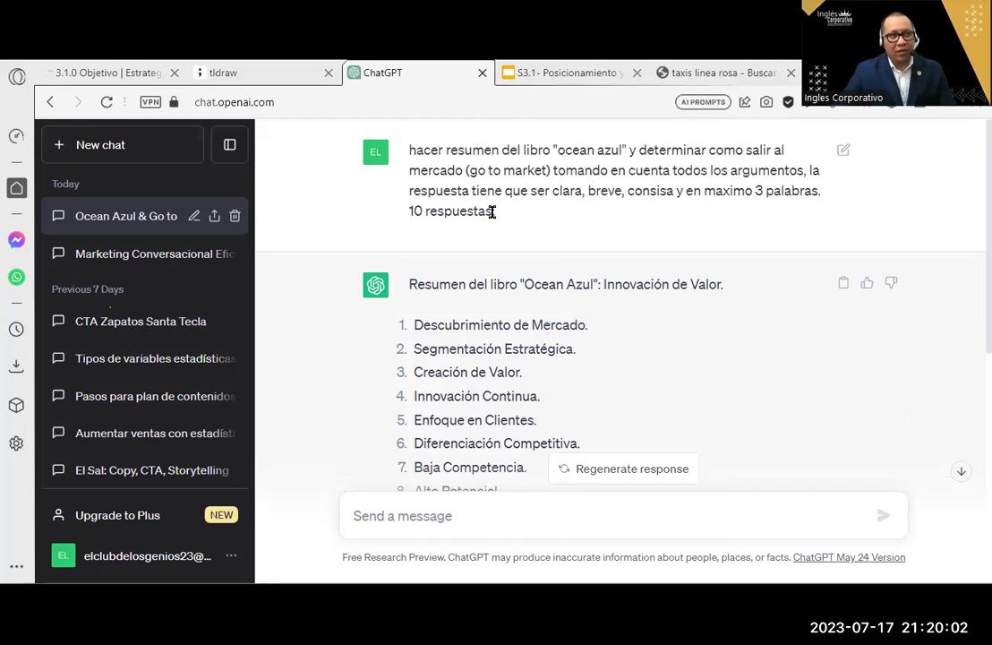
pyautogui.tripleClick(406, 150)
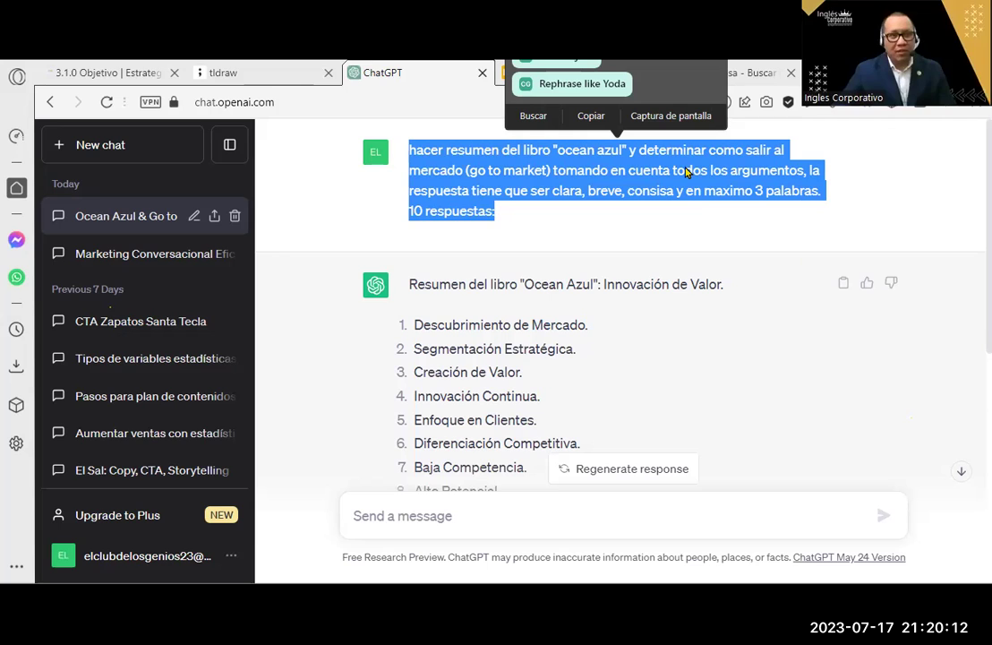
# - Go back to the "Go to Market" list and point out its last item, "Crecimiento sostenible"
pyautogui.scroll(-3, 687, 172)
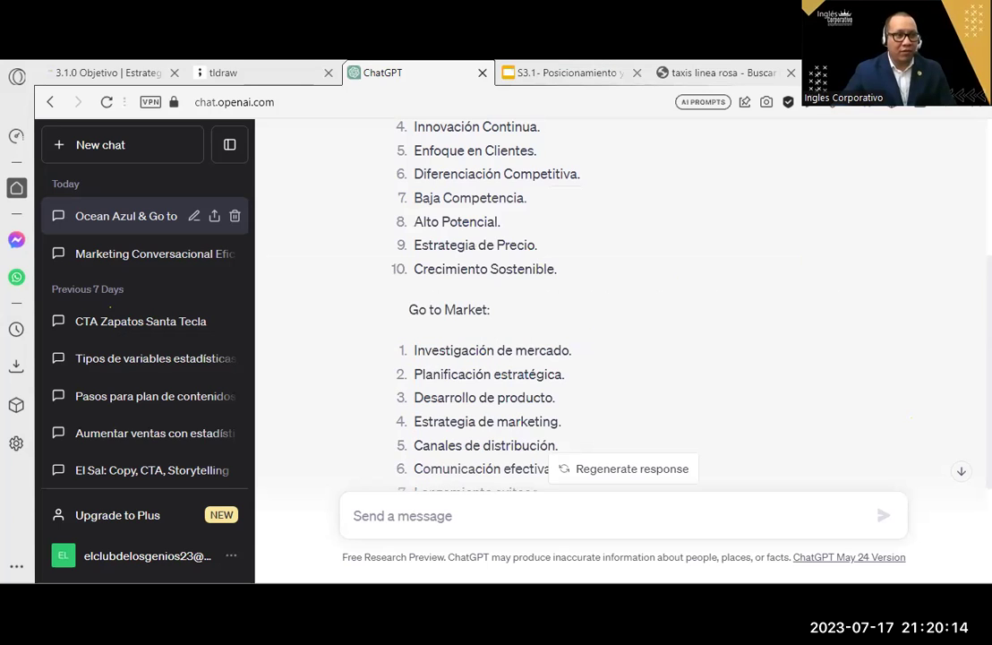
pyautogui.scroll(-2, 624, 296)
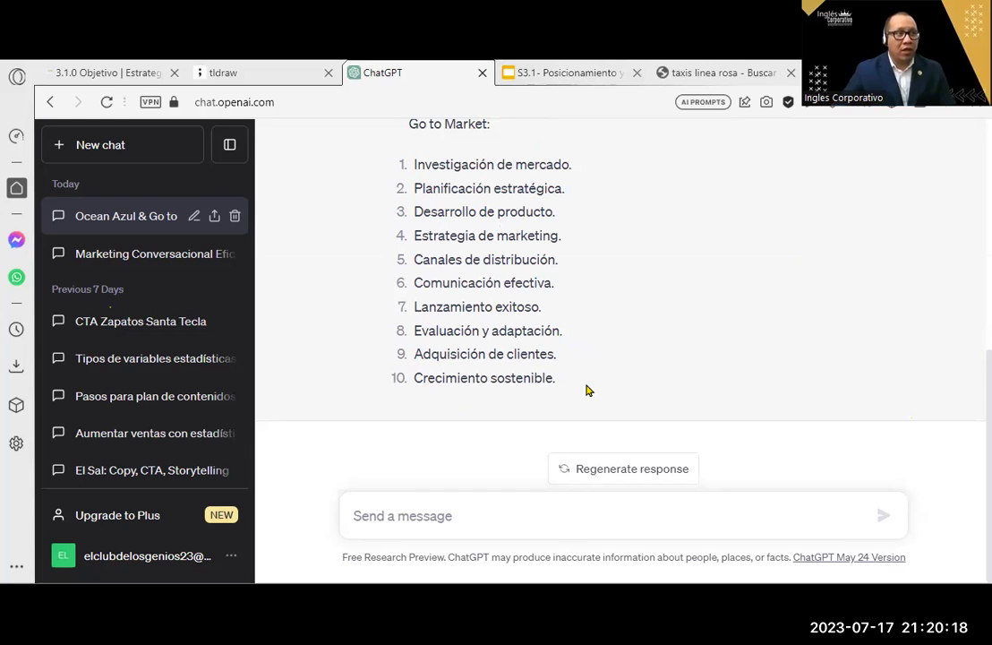
pyautogui.moveTo(414, 383); pyautogui.dragTo(445, 382)
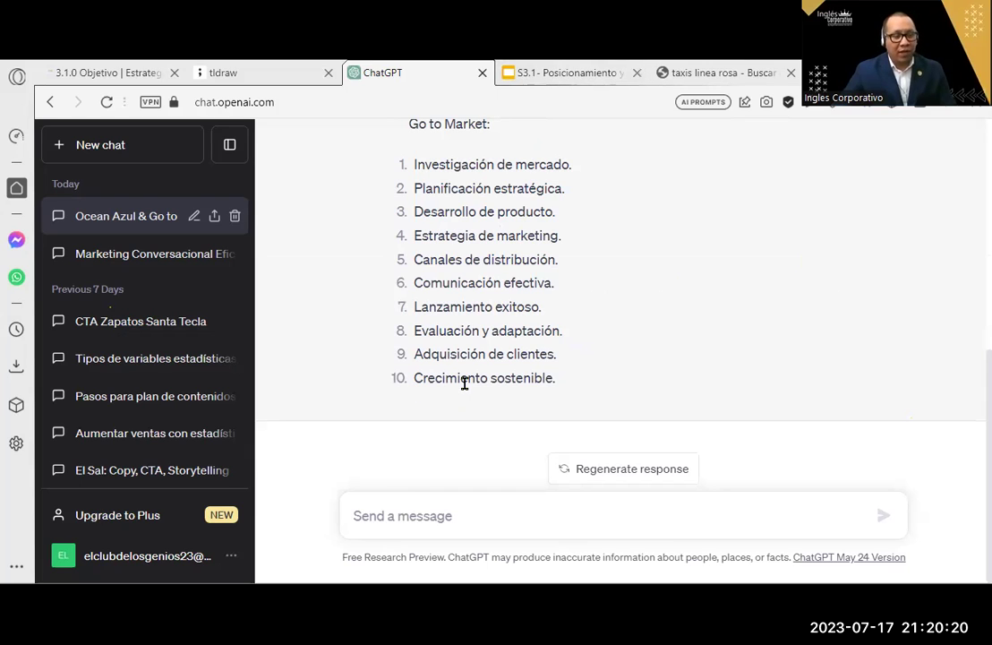
# - Highlight "Crecimiento sostenible" in the "Go to Market" list and look over the whole list once more
pyautogui.keyDown('shift'); pyautogui.click(555, 378); pyautogui.keyUp('shift')
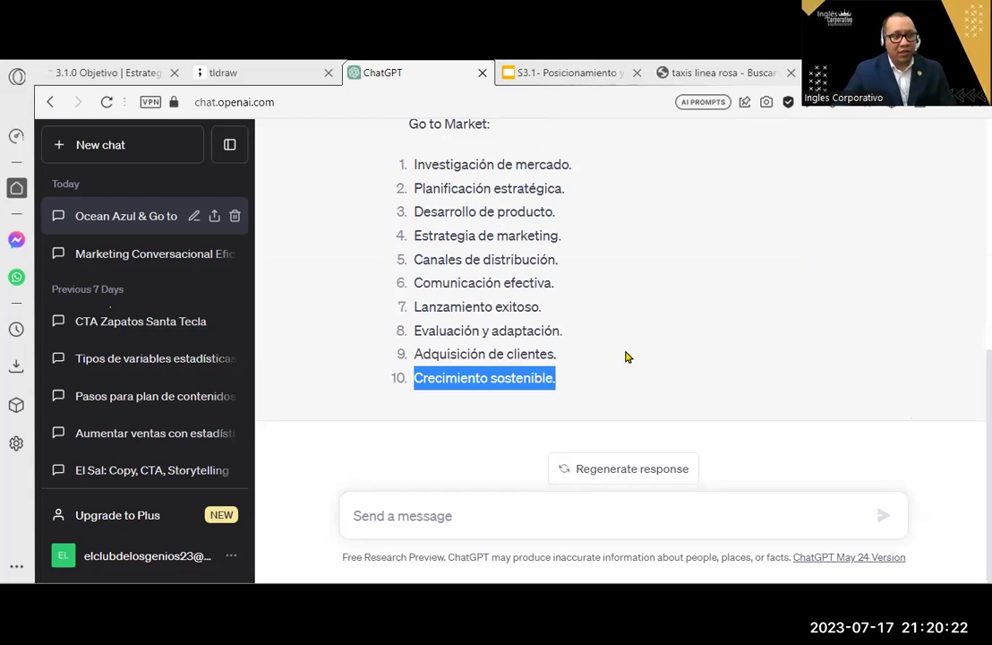
pyautogui.click(562, 283)
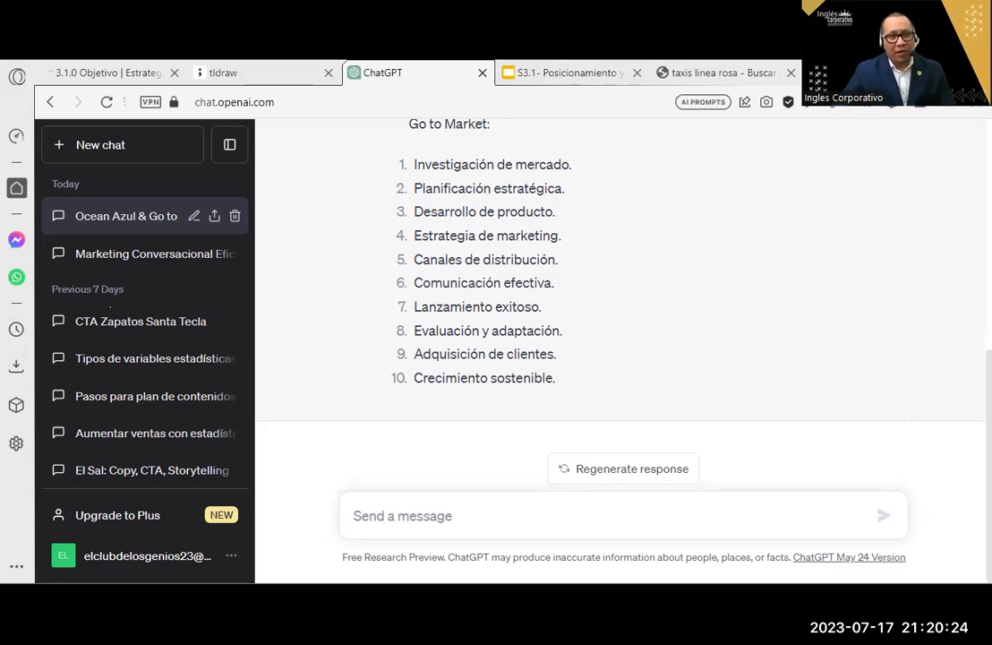
pyautogui.scroll(1, 624, 268)
pyautogui.scroll(2, 623, 269)
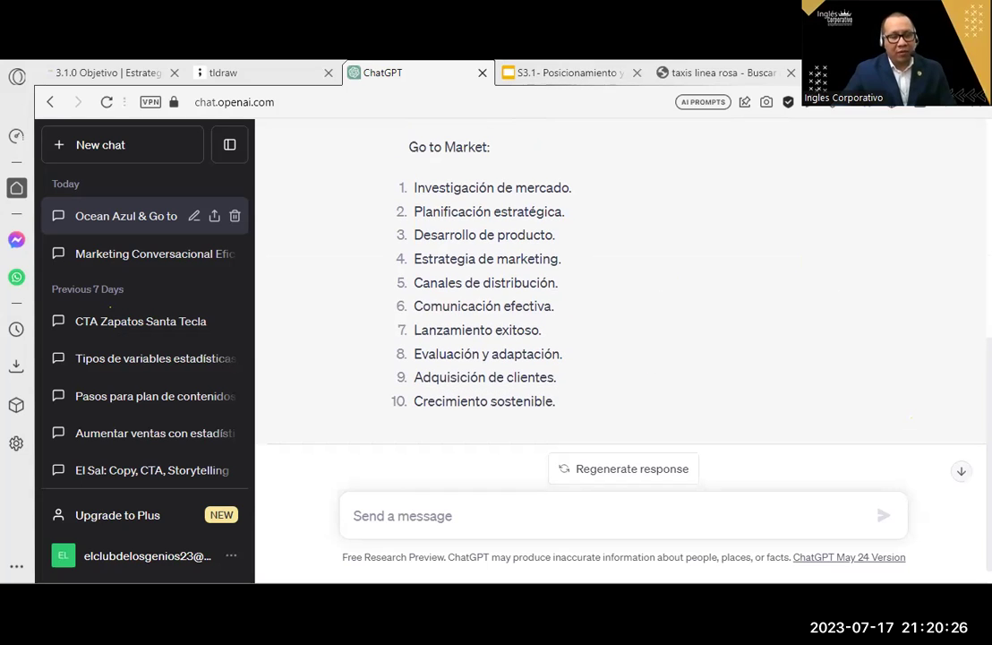
pyautogui.scroll(-1, 624, 269)
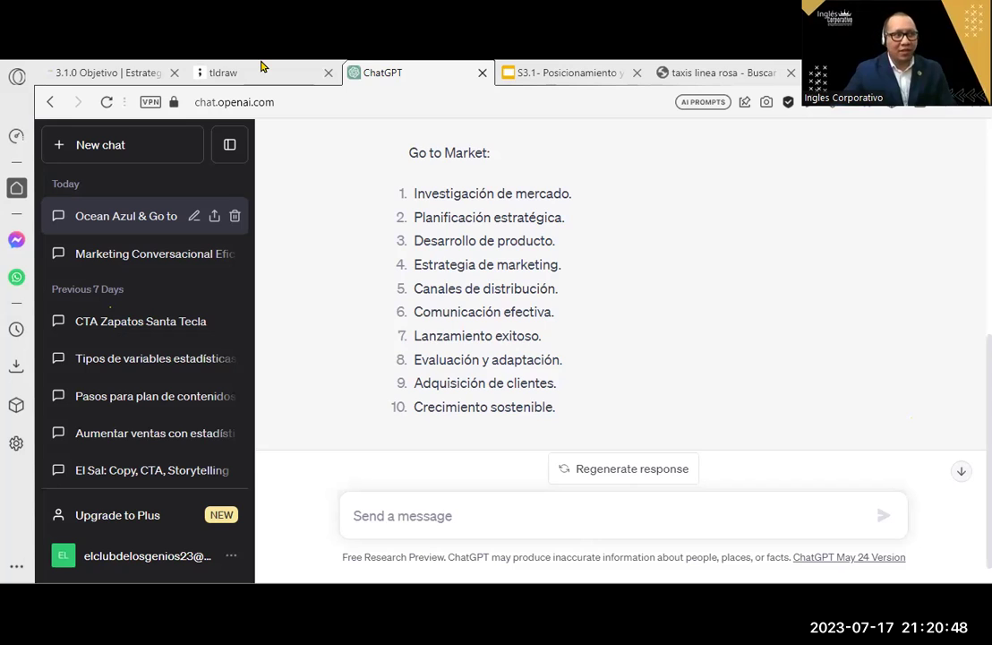
# - Switch to the Google Slides presentation, look through its slides and open slide 6, "POSICIONAMIENTO"
pyautogui.hotkey('ctrl', 'shift', 'Tab')
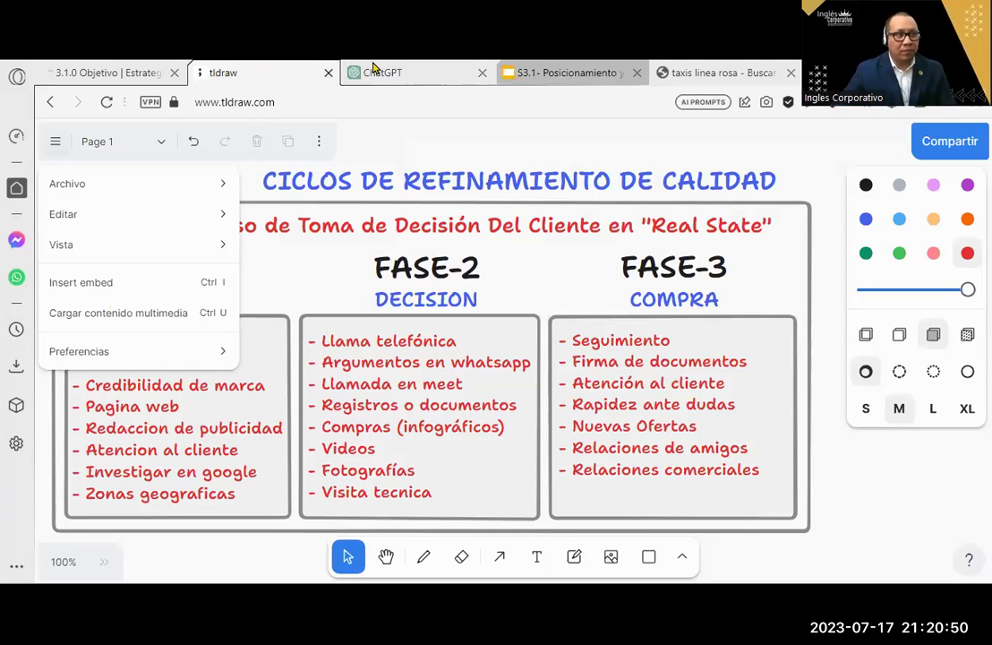
pyautogui.hotkey('ctrl', 'Tab')
pyautogui.hotkey('ctrl', 'Tab')
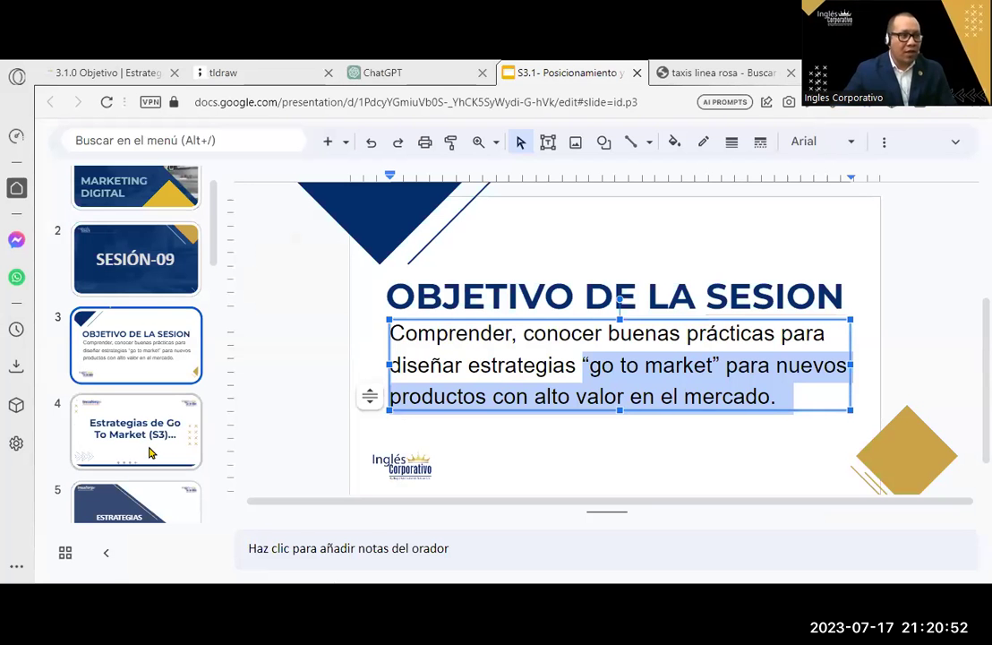
pyautogui.click(135, 430)
pyautogui.scroll(-4, 134, 358)
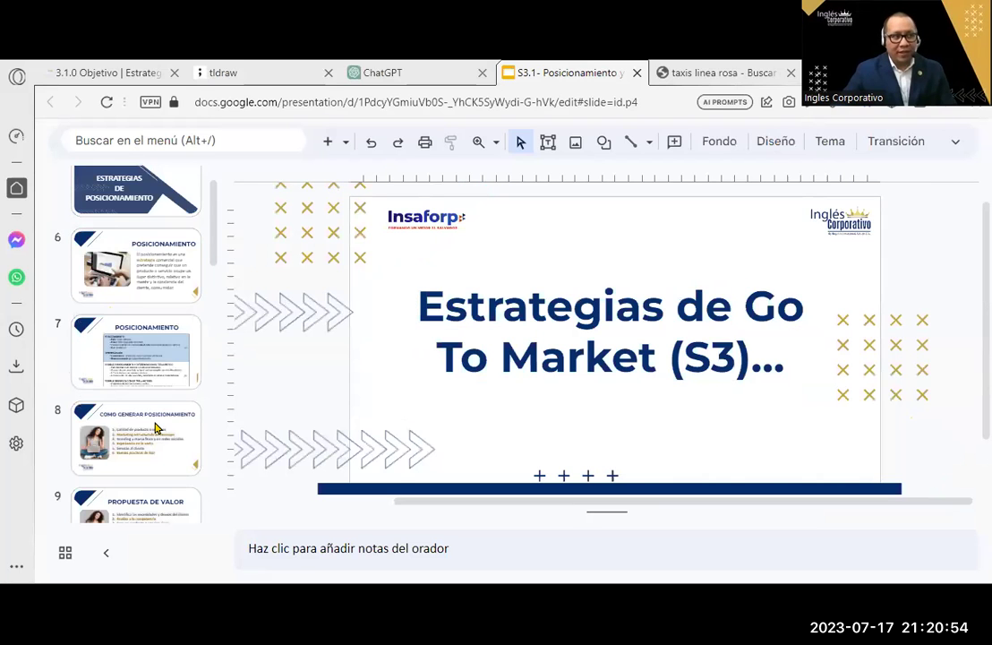
pyautogui.scroll(-2, 154, 428)
pyautogui.scroll(5, 158, 403)
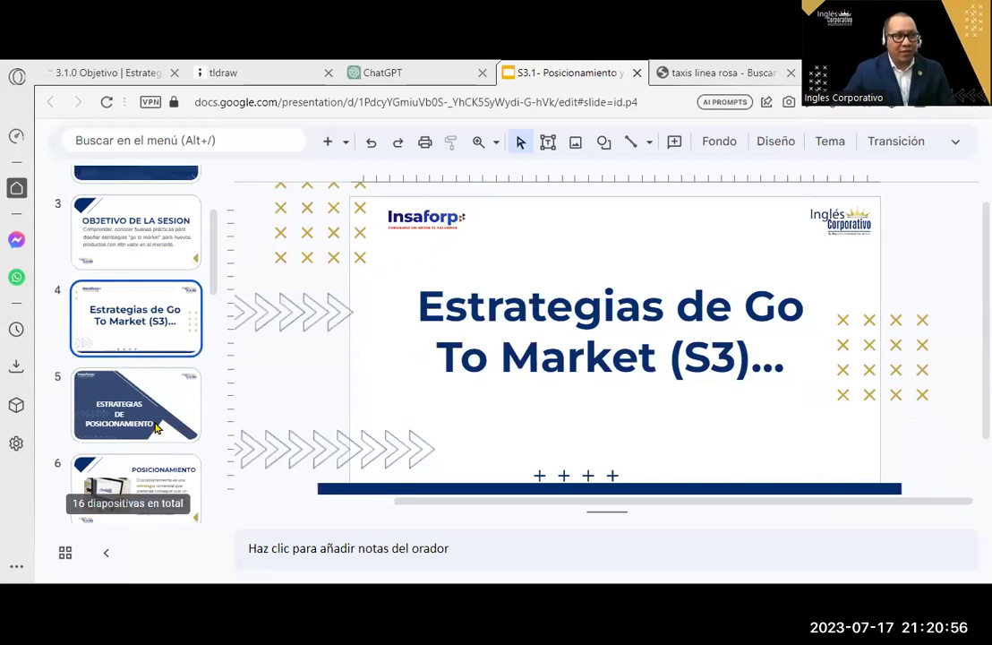
pyautogui.scroll(-1, 160, 385)
pyautogui.click(162, 387)
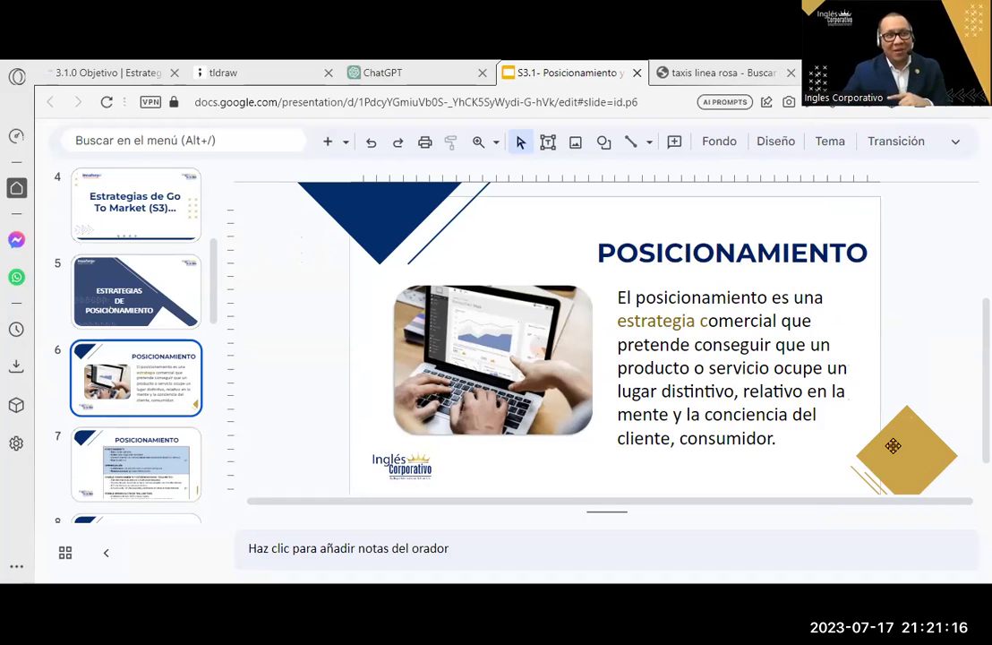
# - Switch to the tldraw board, bring up the dialog for saving a copy of the project, and close it without saving
pyautogui.click(292, 68)
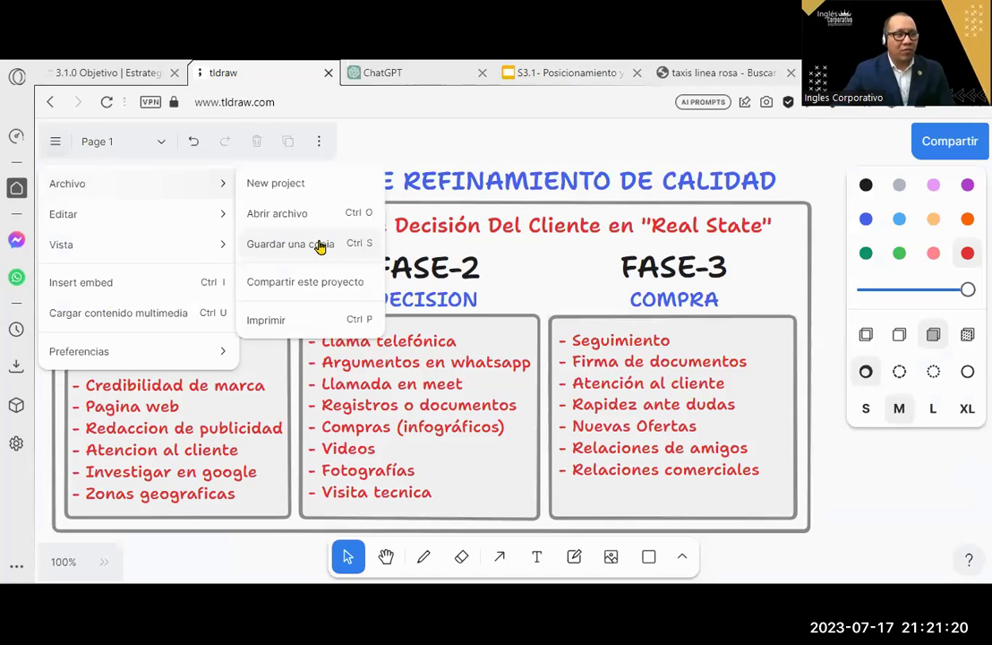
pyautogui.click(387, 273)
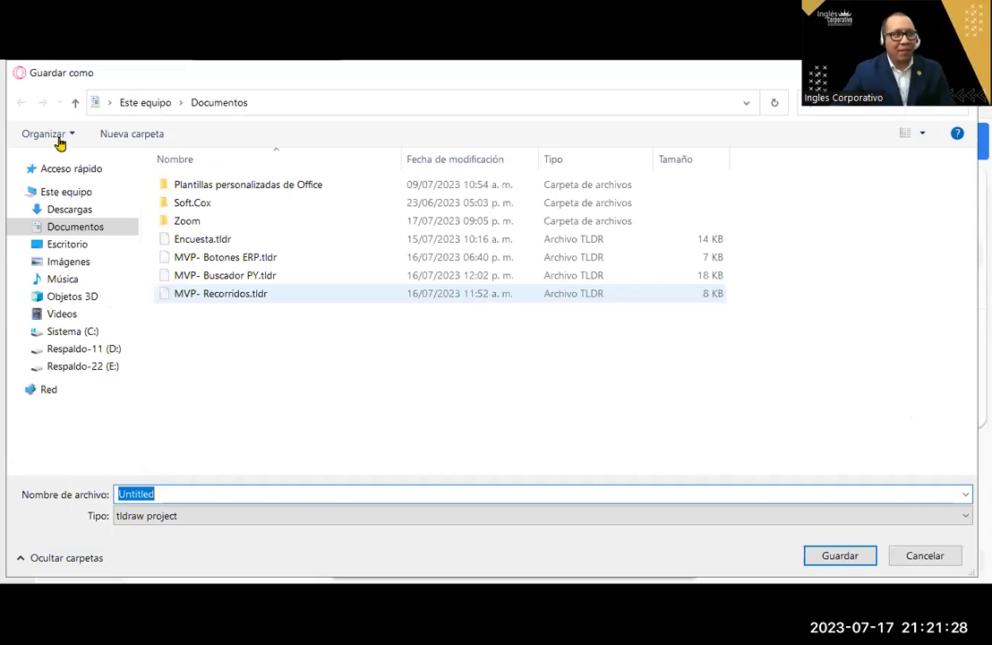
pyautogui.press('Escape')
pyautogui.press('Escape')
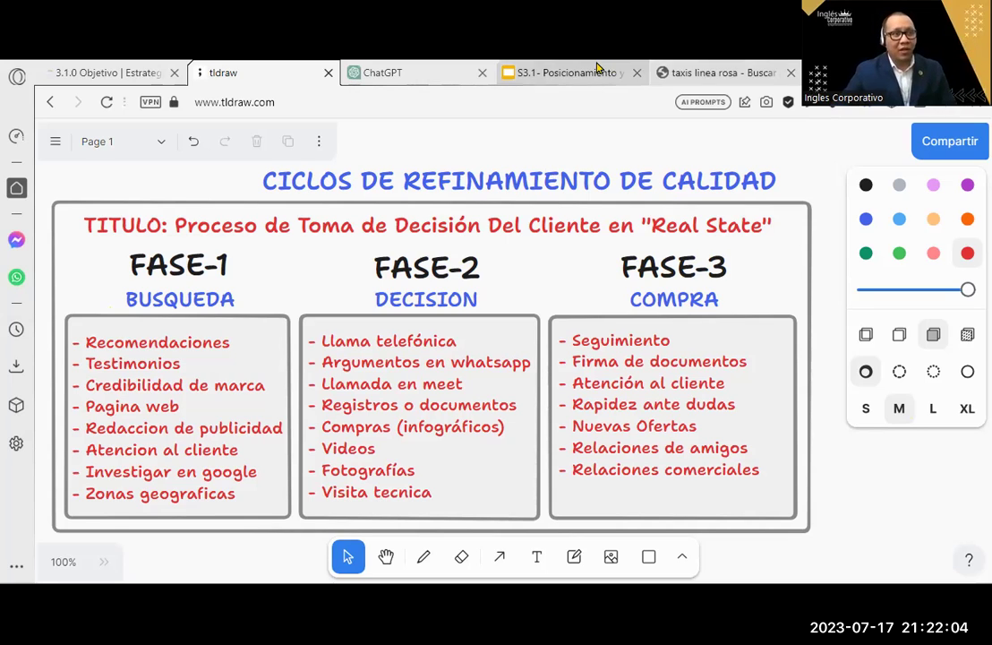
# - Switch to the Google results and search for "neuromarketing frases para vender"
pyautogui.click(708, 72)
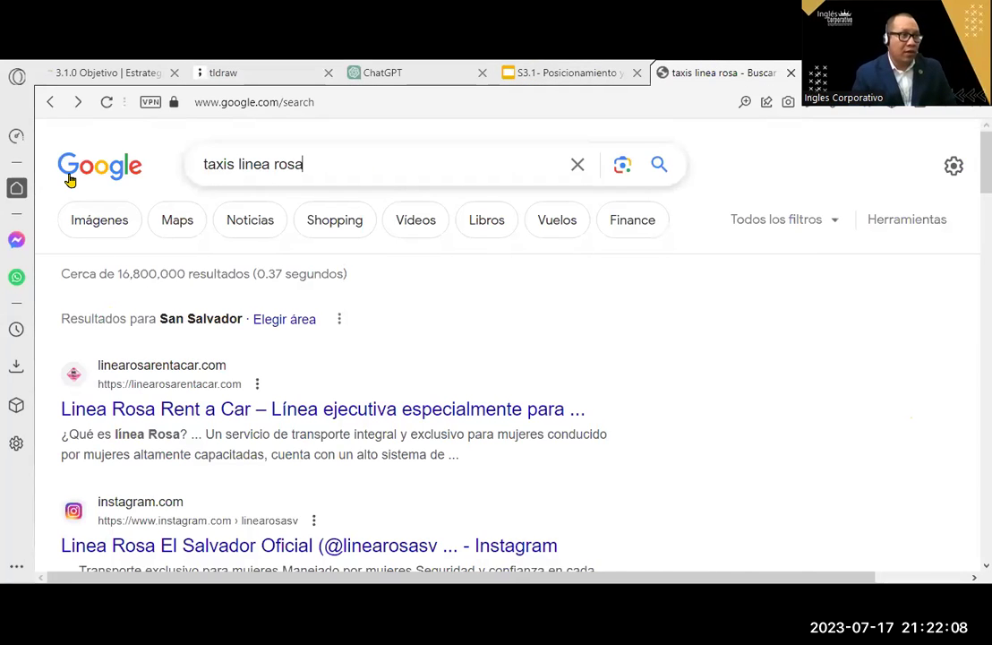
pyautogui.hotkey('ctrl', 'a')
pyautogui.write('neuromarketing')
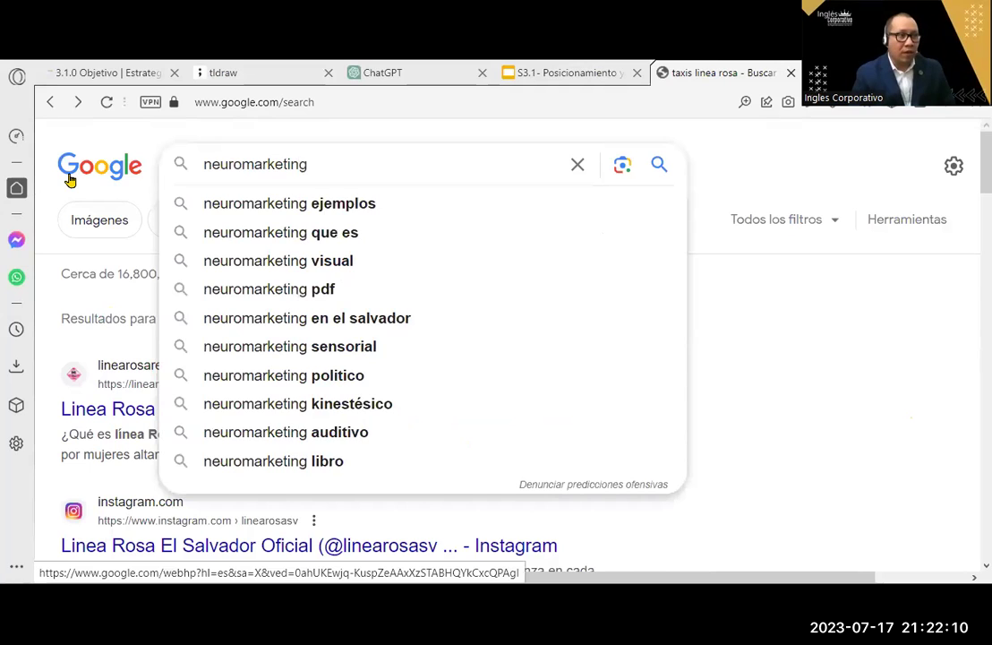
pyautogui.write(' frases d')
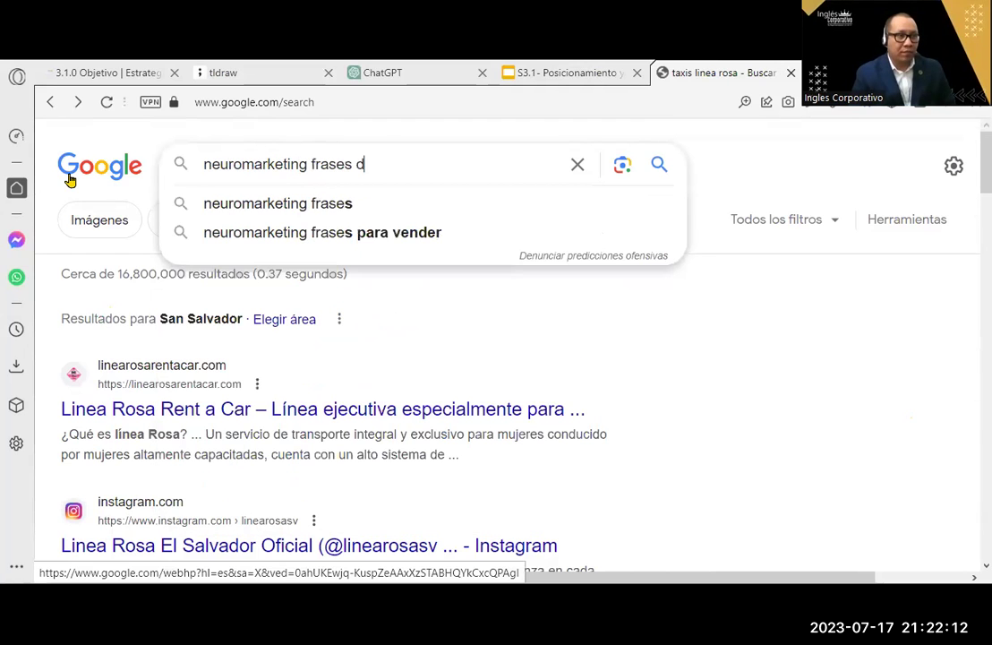
pyautogui.press('BackSpace')
pyautogui.write('para vende')
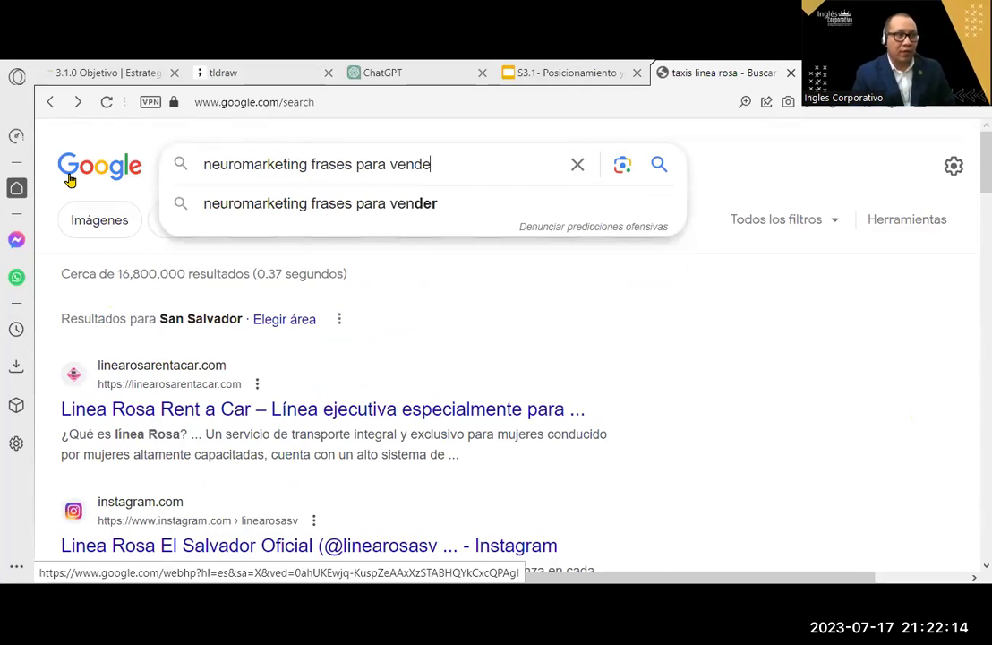
pyautogui.write('r')
pyautogui.press('Return')
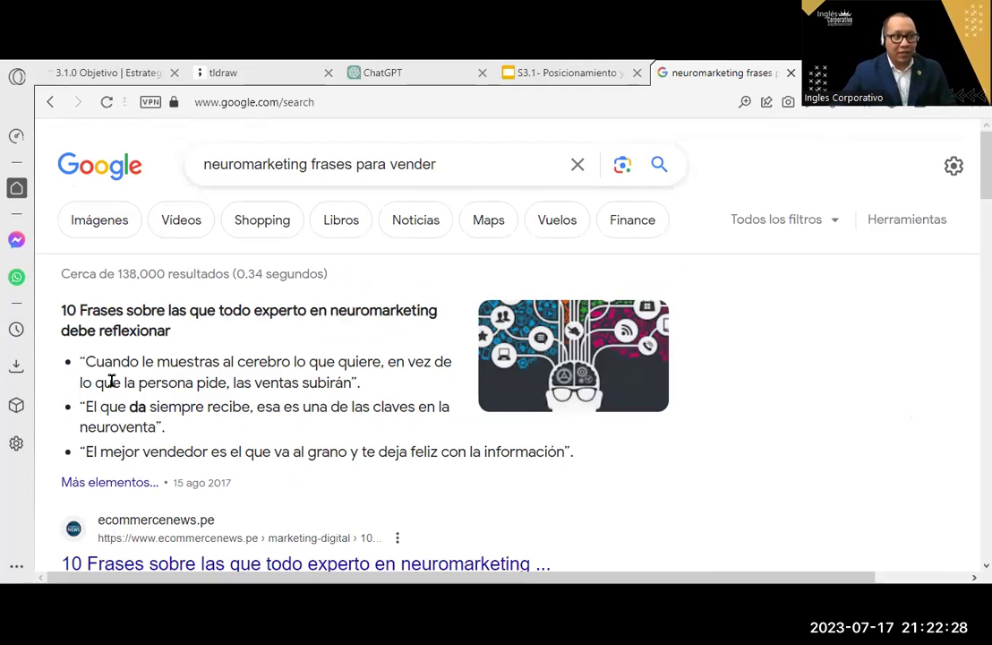
# - Highlight the first neuromarketing quote, beginning "Cuando le muestras al cerebro lo que quiere", and review the results around it
pyautogui.tripleClick(72, 378)
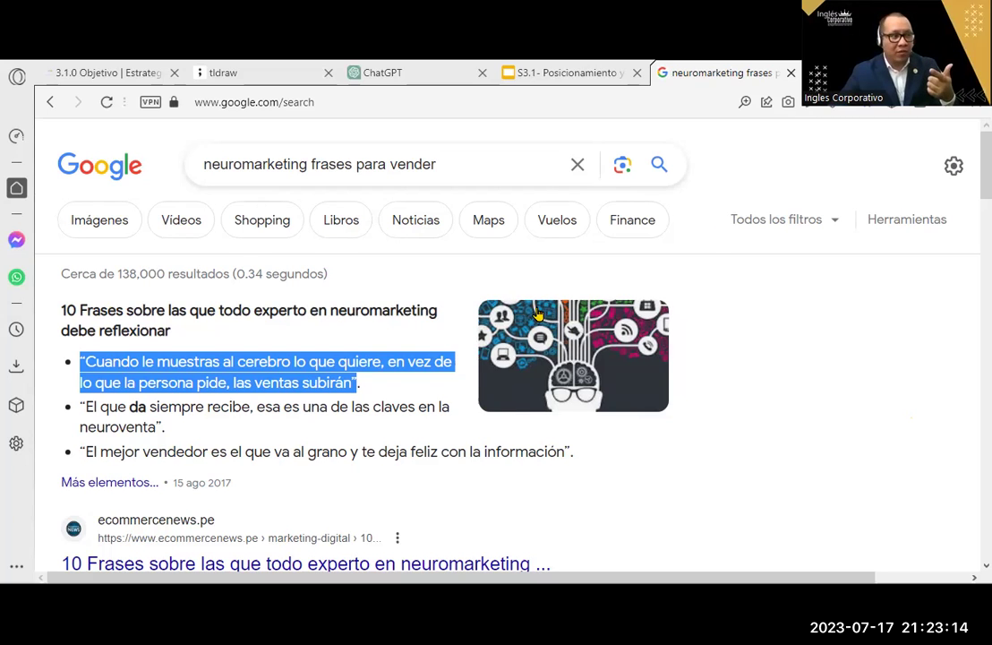
pyautogui.scroll(-3, 560, 358)
pyautogui.scroll(3, 562, 421)
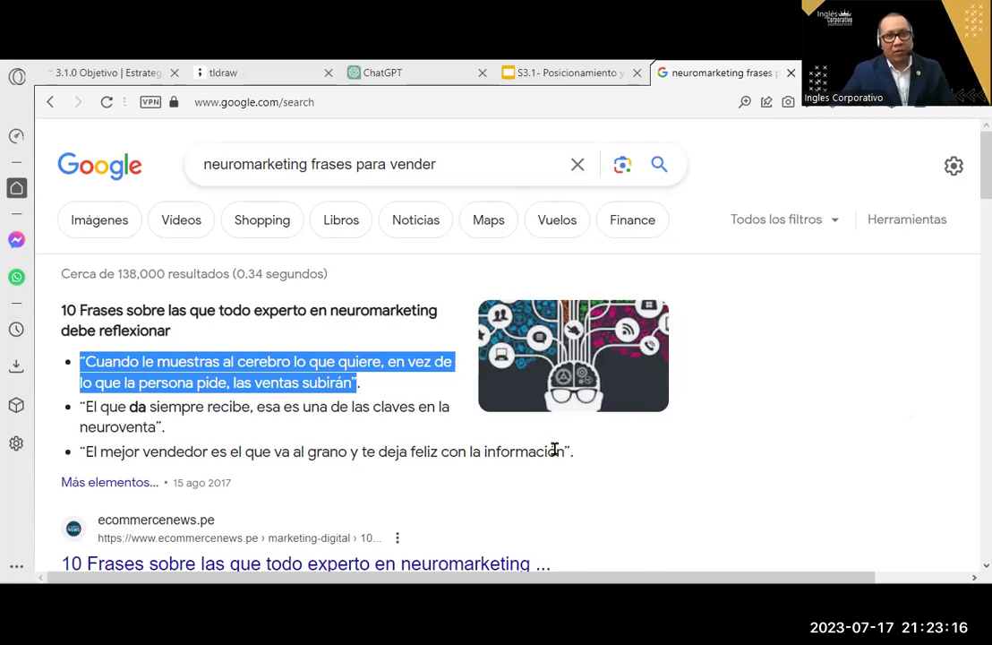
# - Search Google for the book "vendele a la mente y no ala gente" and return to the "POSICIONAMIENTO" slide
pyautogui.moveTo(451, 170); pyautogui.dragTo(151, 180)
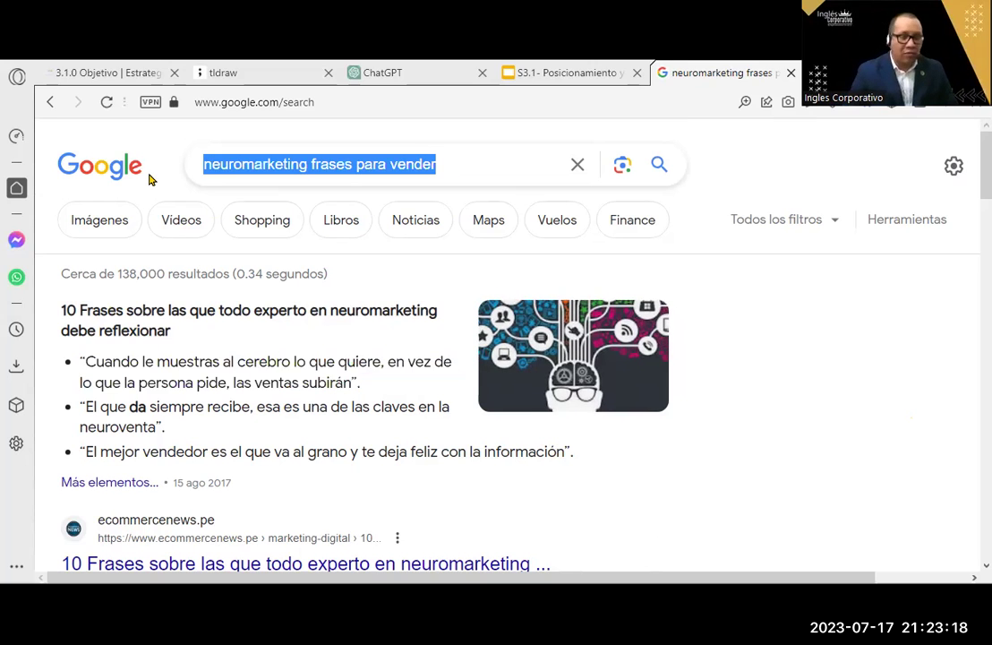
pyautogui.write('vende')
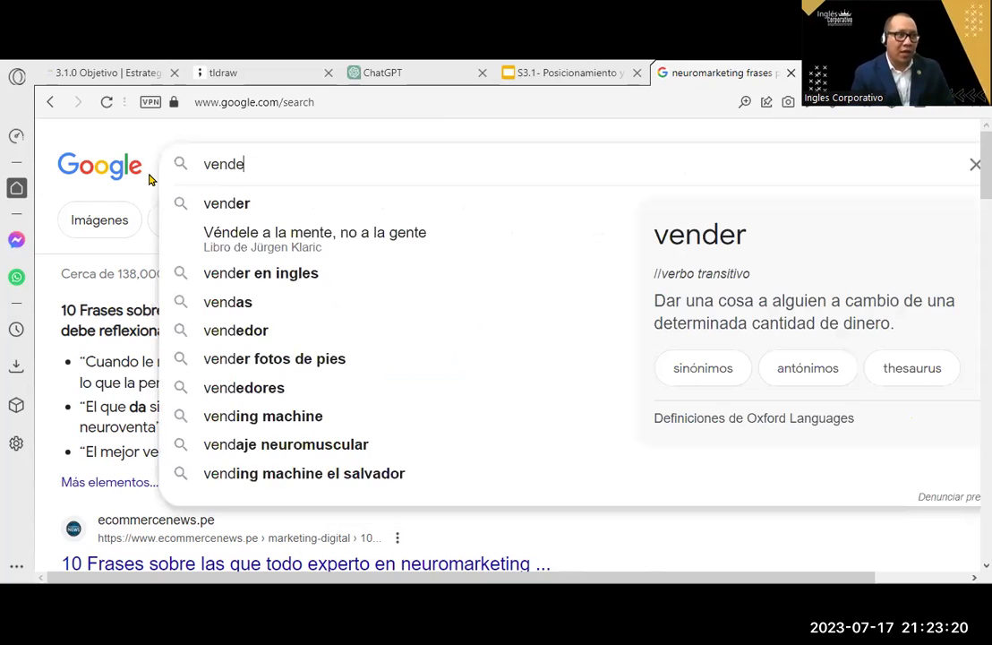
pyautogui.write('le a la mente y')
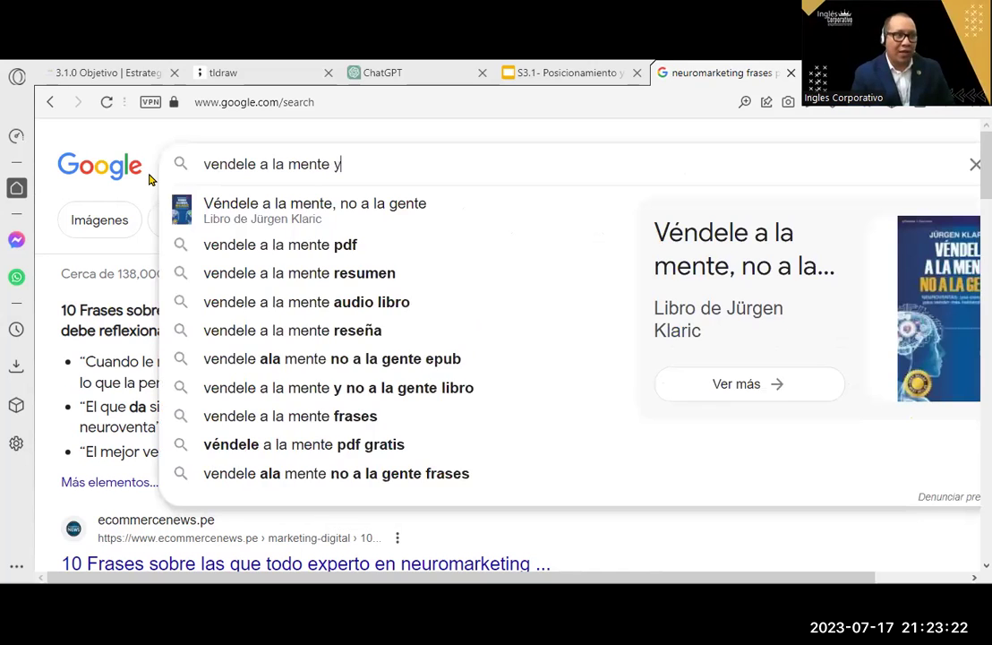
pyautogui.write(' no al')
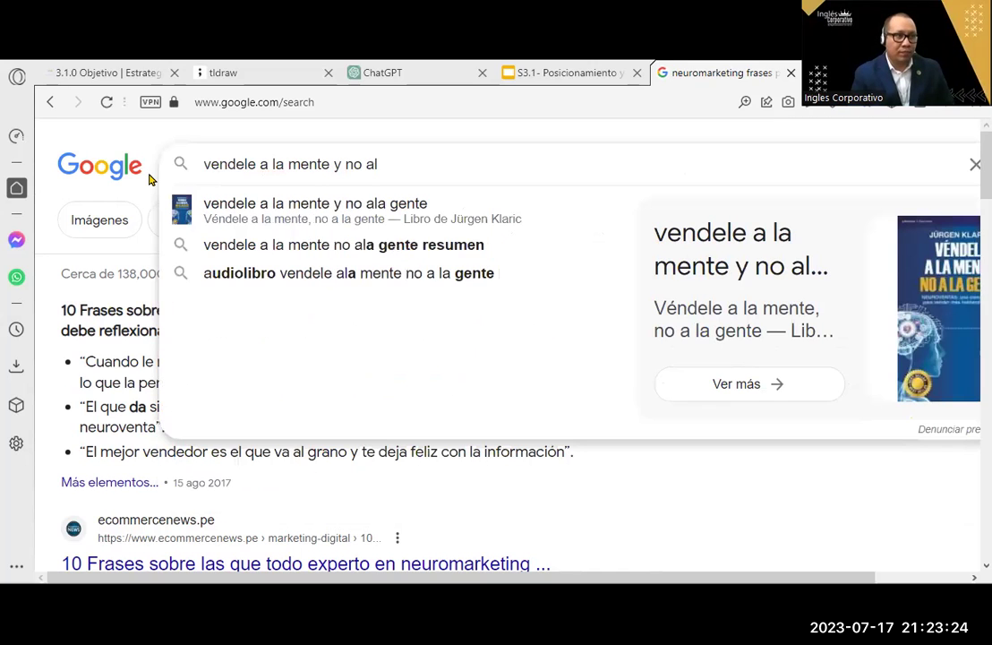
pyautogui.write('a gente')
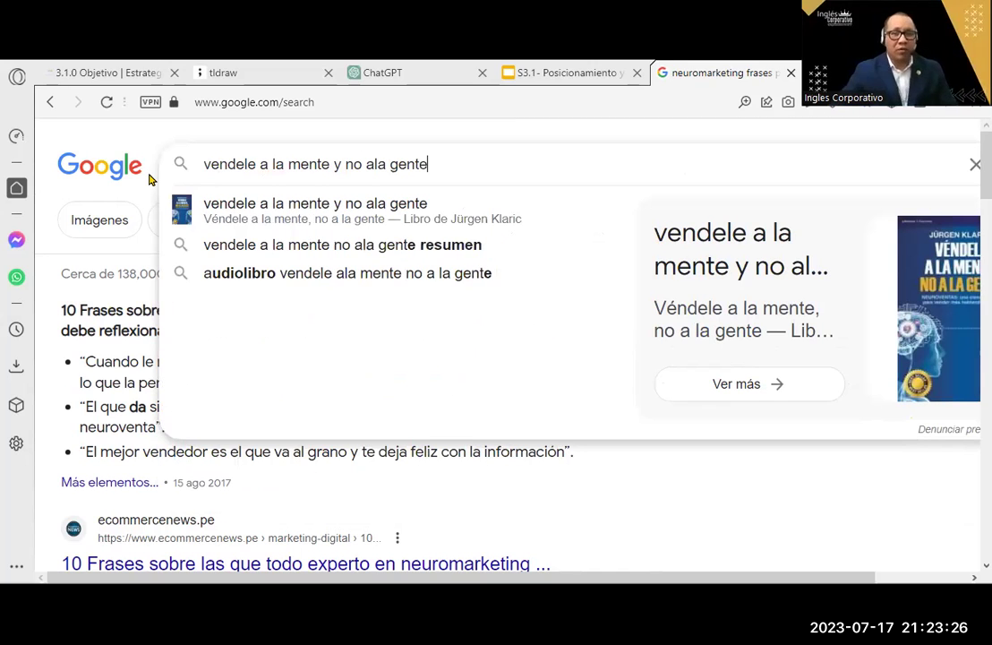
pyautogui.press('Return')
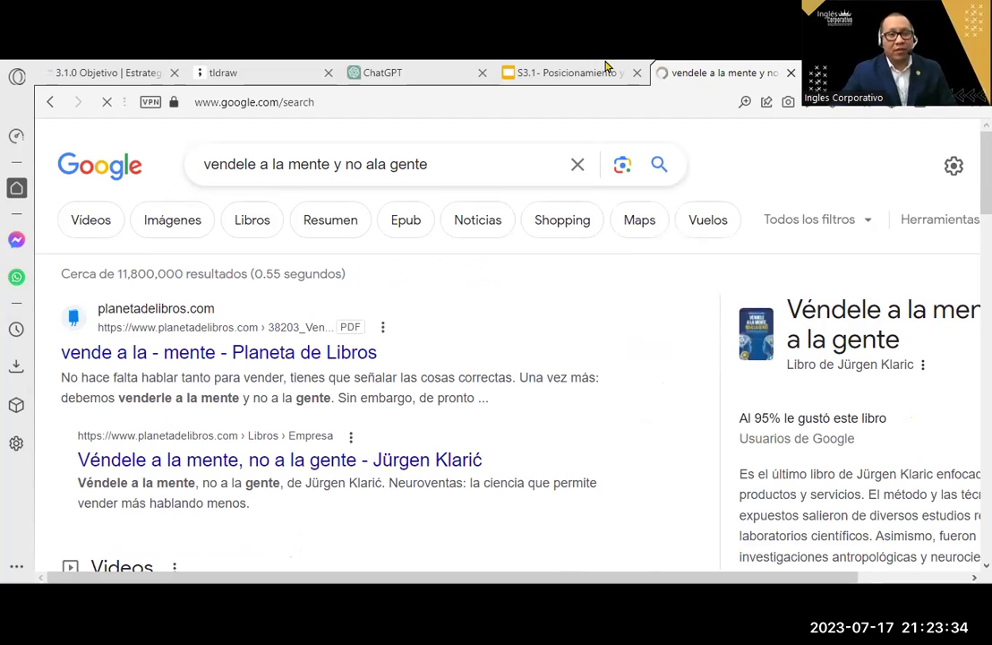
pyautogui.click(564, 70)
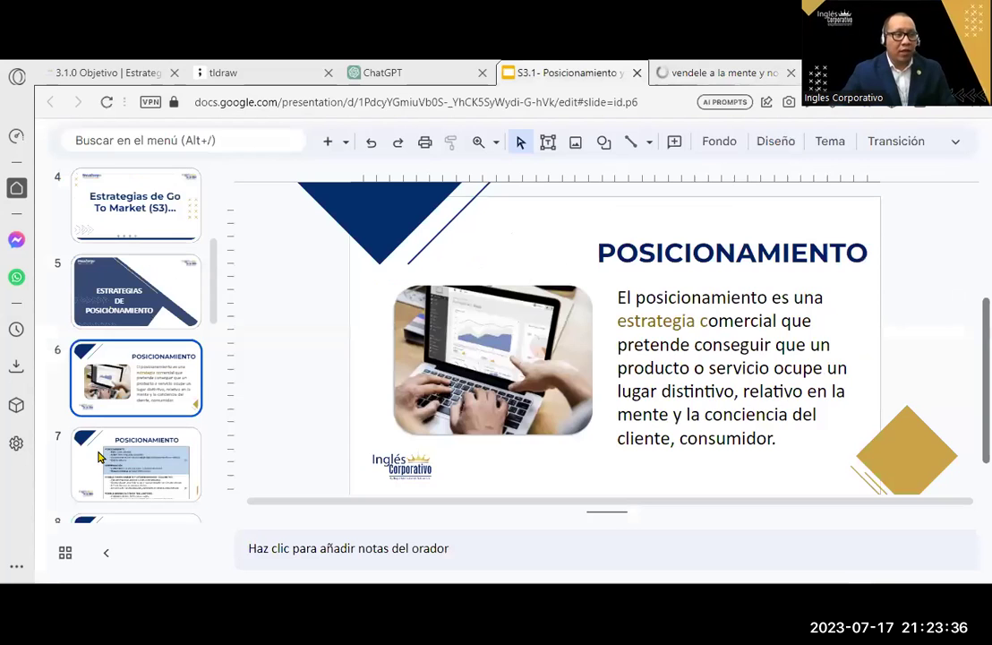
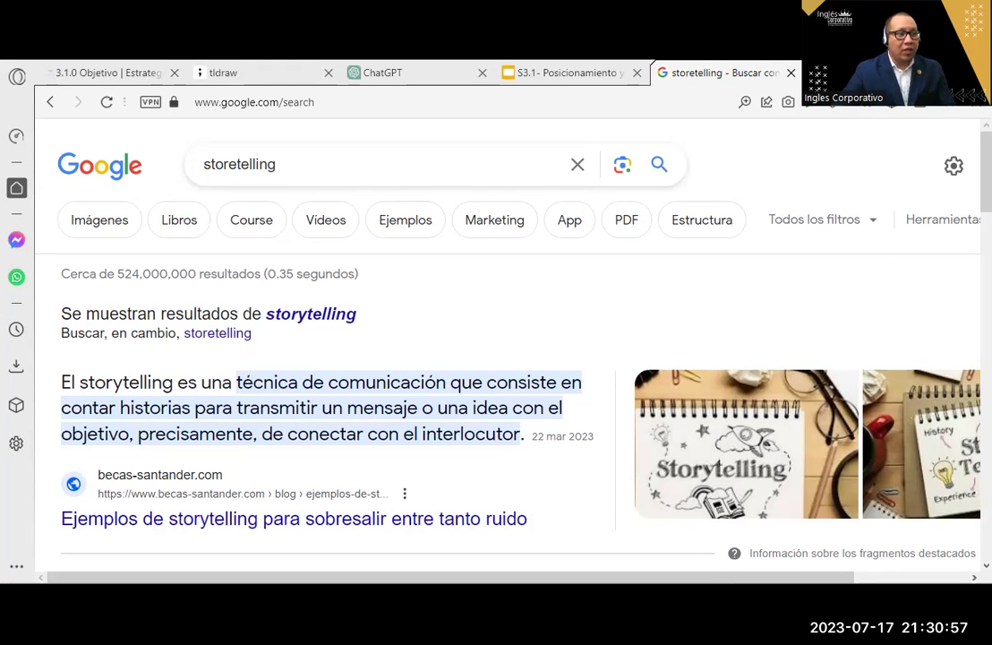
# - Rerun the Google search with the corrected spelling "storytelling" and follow it with a search for "marketing emocional"
pyautogui.doubleClick(263, 162)
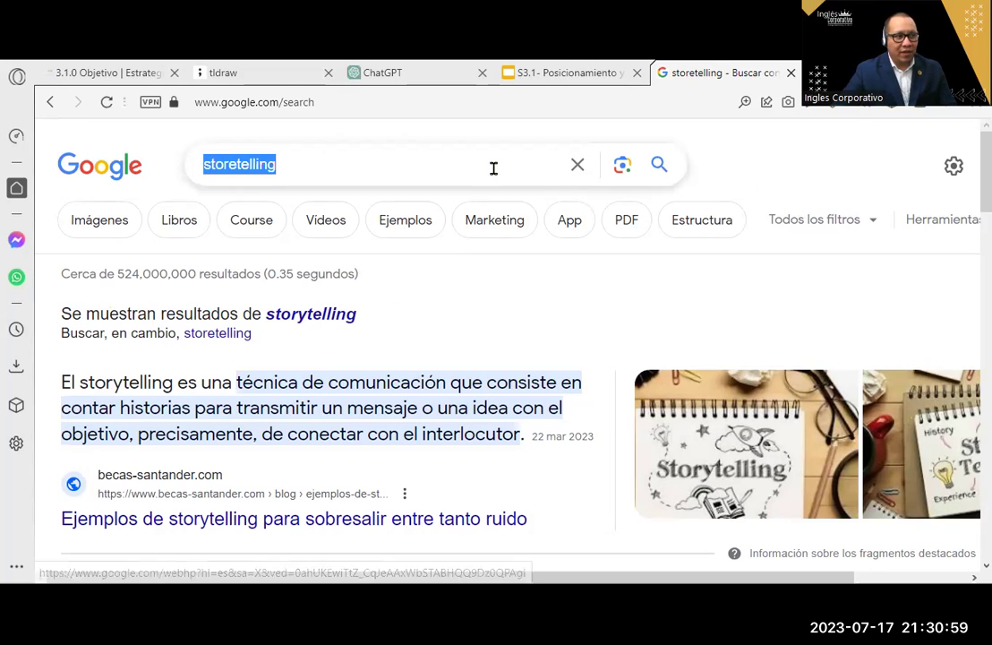
pyautogui.click(333, 318)
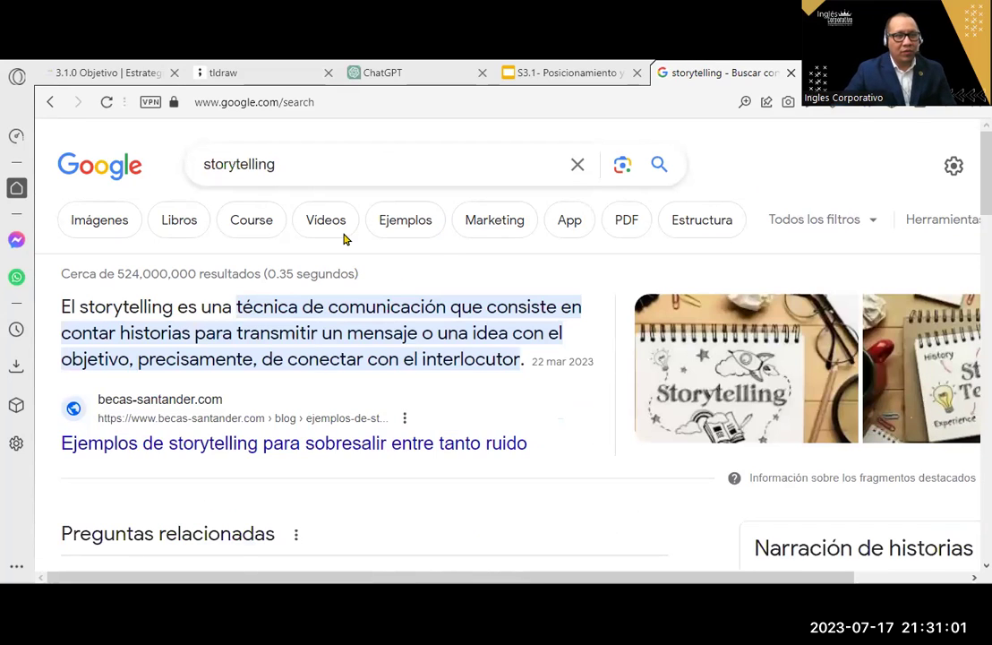
pyautogui.doubleClick(184, 164)
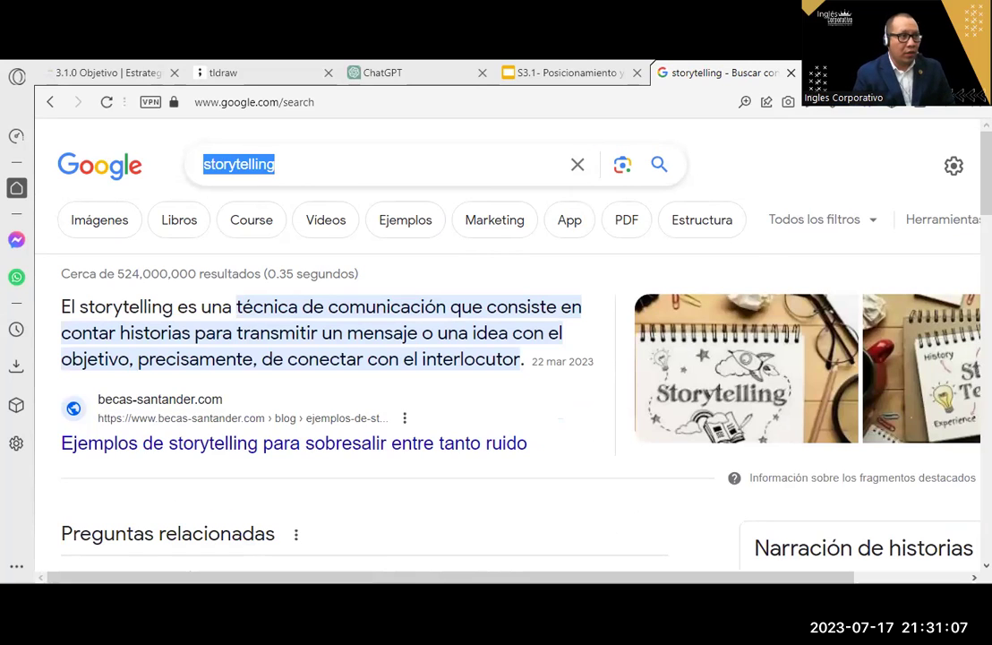
pyautogui.write('marketing ')
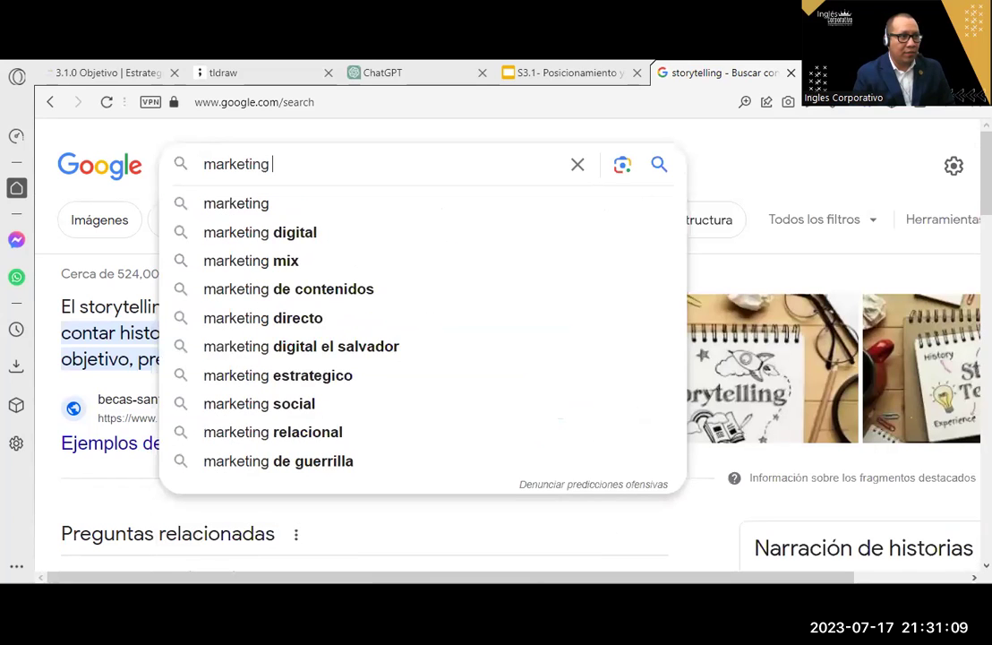
pyautogui.write('emocional')
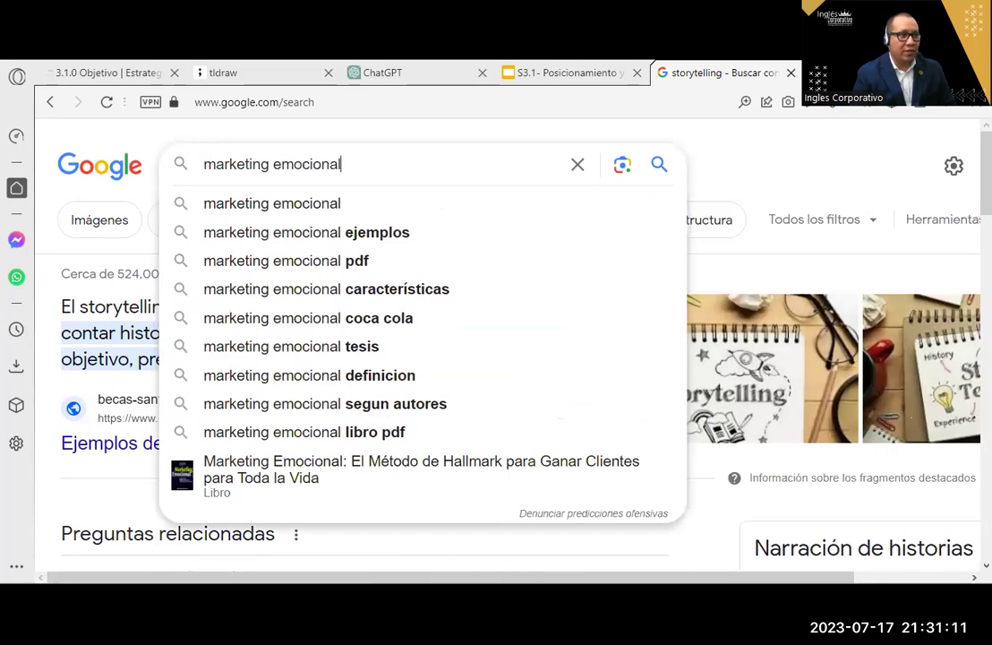
pyautogui.press('Return')
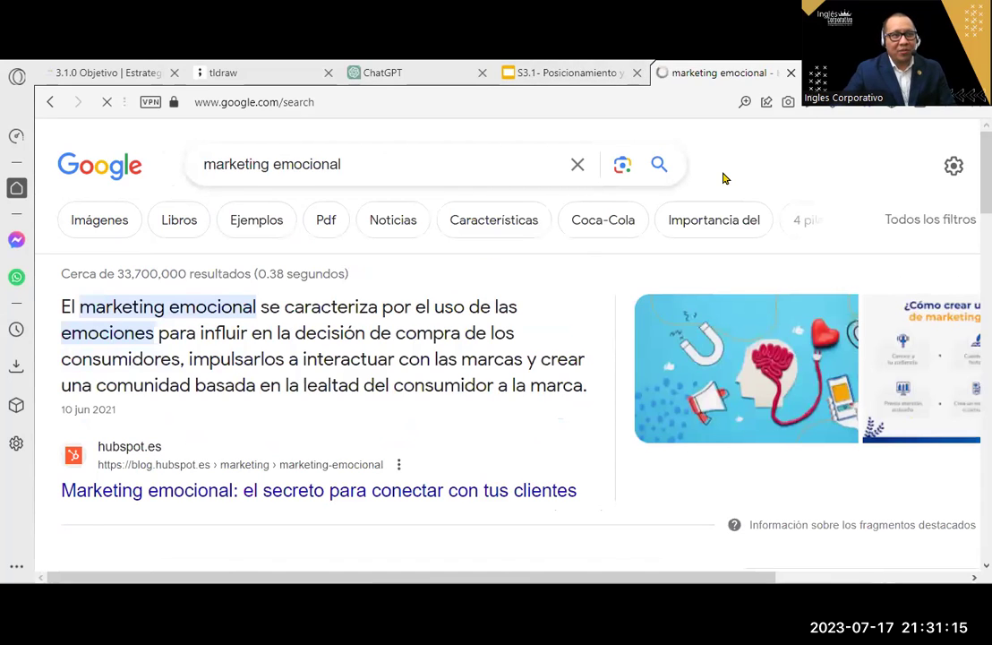
# - Return to the "COMO GENERAR POSICIONAMIENTO" slide and highlight its third point, "Branding y marca fisica y en redes sociales"
pyautogui.click(594, 70)
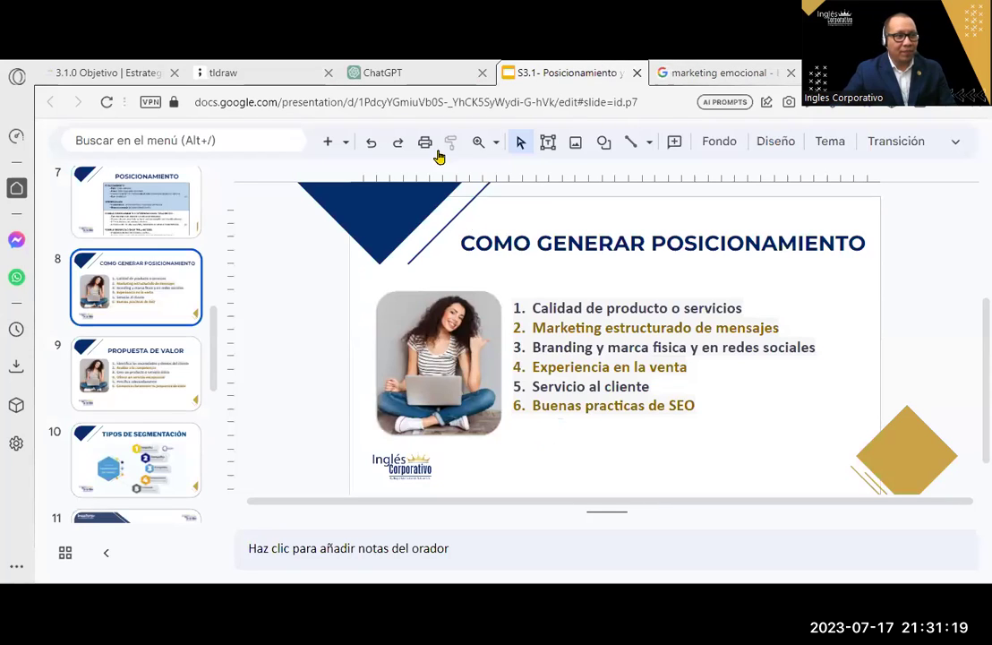
pyautogui.moveTo(533, 347); pyautogui.dragTo(856, 348)
# - Return to the Google results for "marketing emocional" and search for "branding" instead
pyautogui.click(685, 71)
pyautogui.click(395, 159)
pyautogui.hotkey('ctrl', 'a')
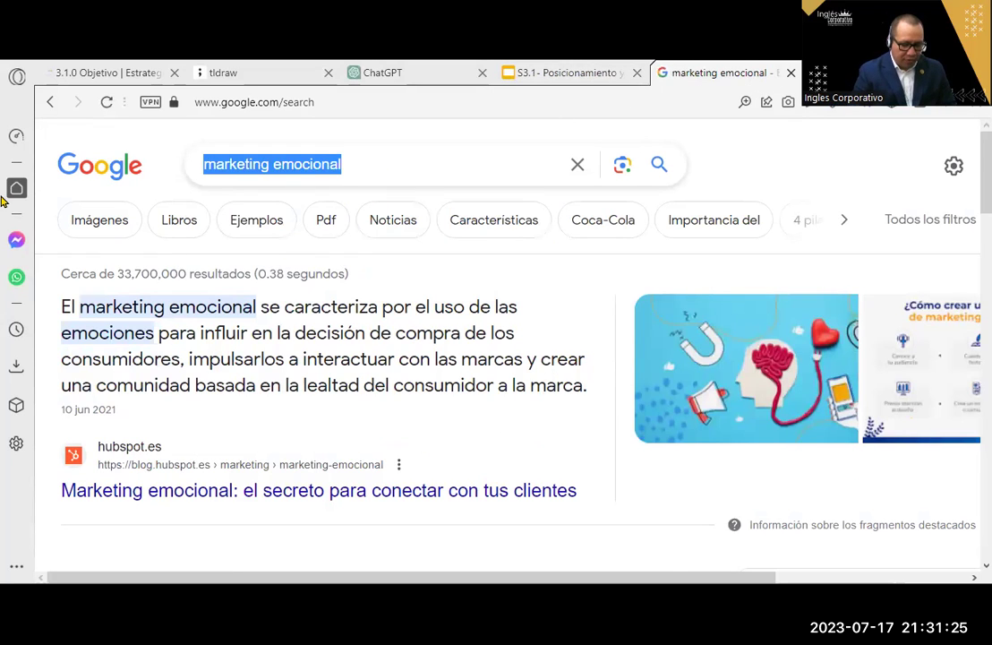
pyautogui.press('BackSpace')
pyautogui.write('branding')
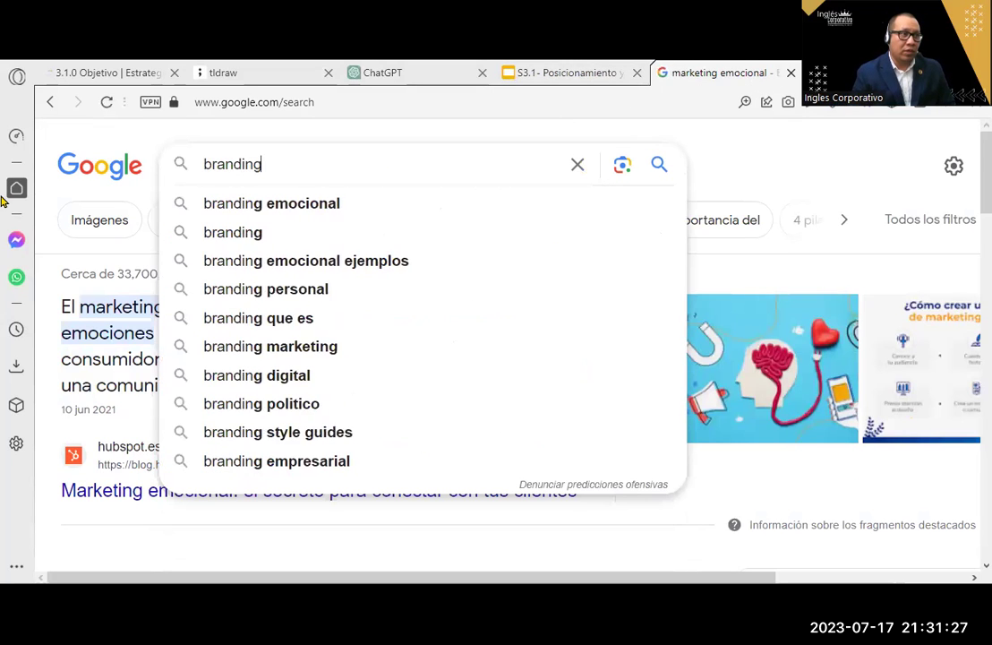
pyautogui.press('Return')
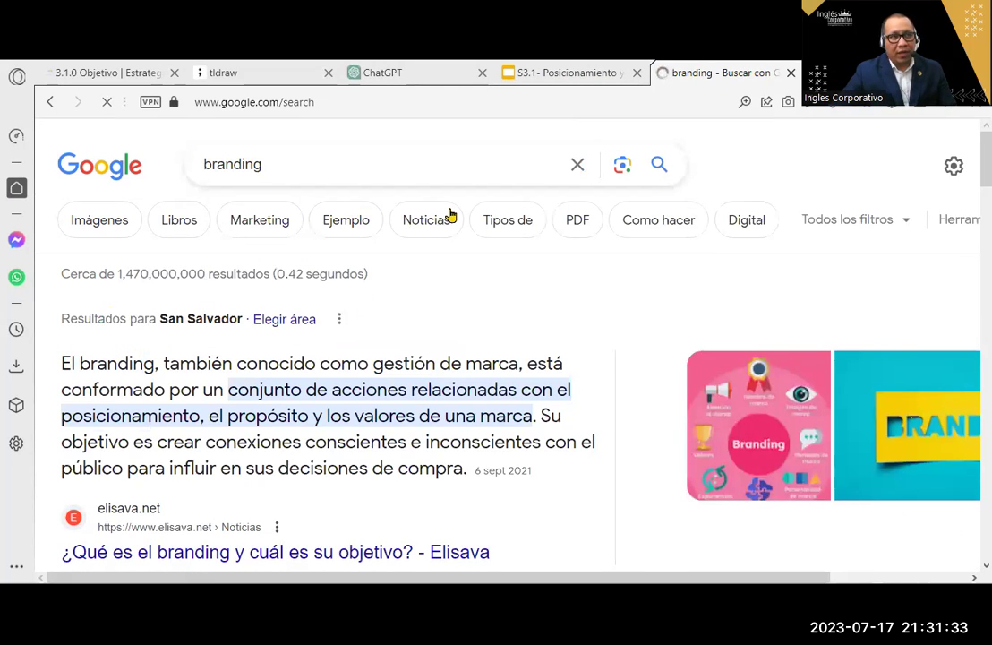
# - Replace the Google query with "tipos de logos en branding" and run the search
pyautogui.click(582, 72)
pyautogui.click(728, 70)
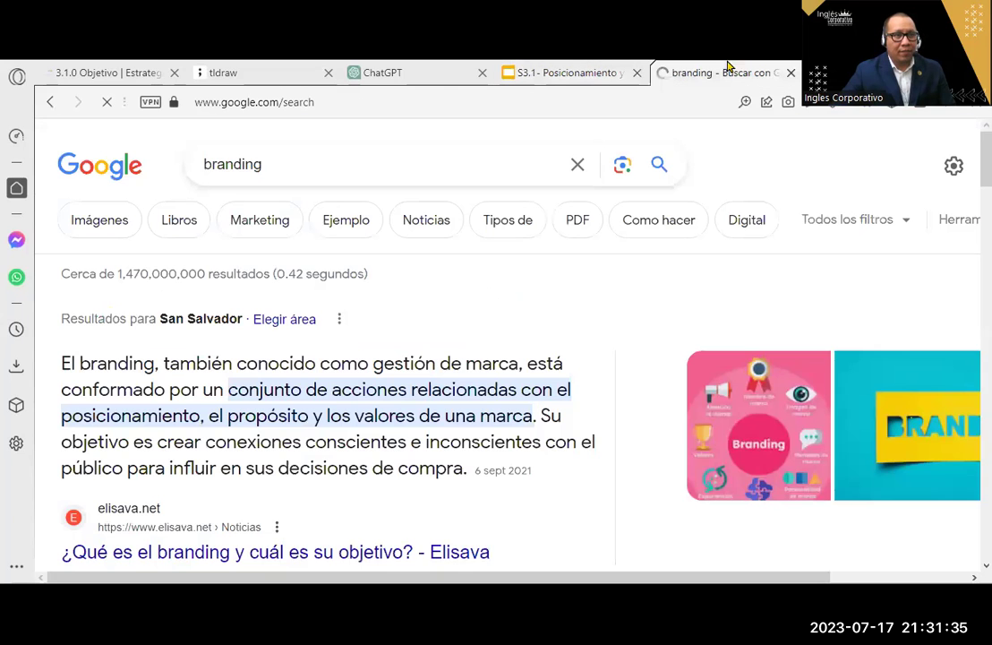
pyautogui.doubleClick(231, 164)
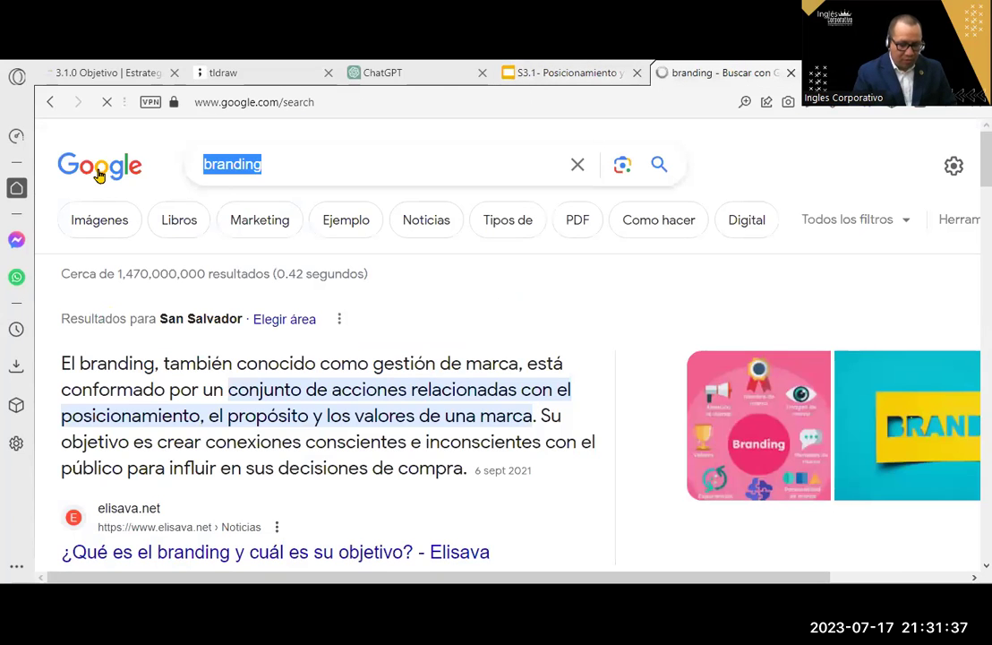
pyautogui.write('tipos de')
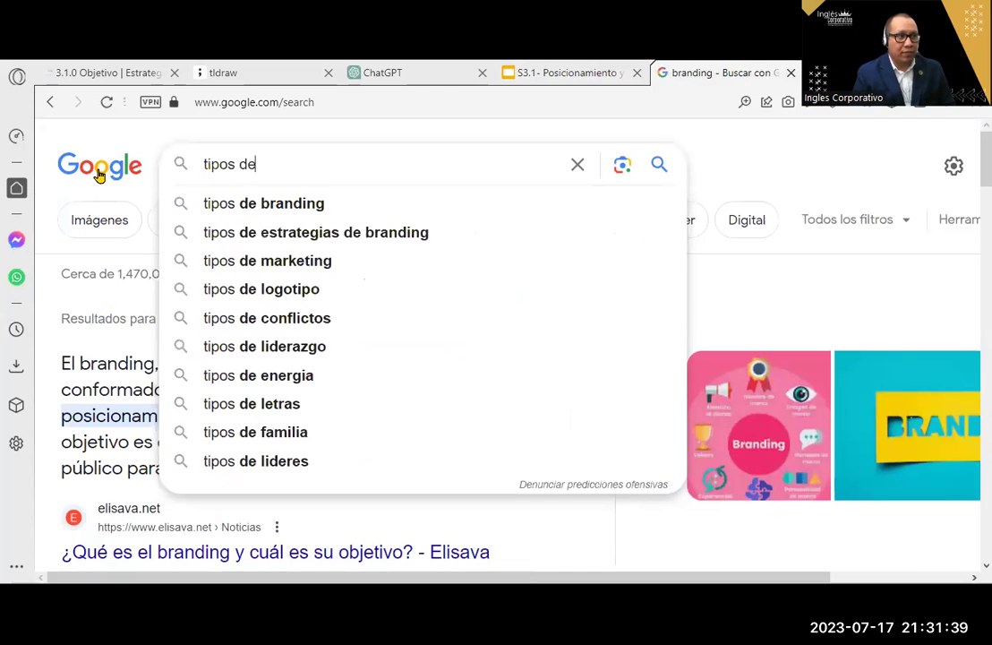
pyautogui.write(' logos en bra')
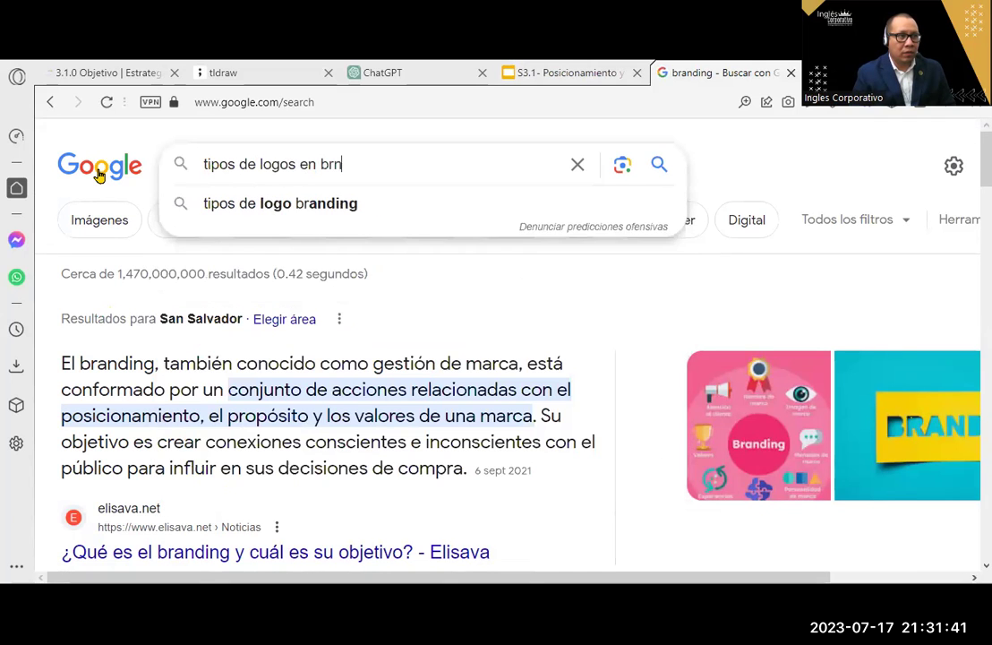
pyautogui.write('ndior')
pyautogui.press('BackSpace')
pyautogui.press('BackSpace')
pyautogui.write('ng')
pyautogui.press('Return')
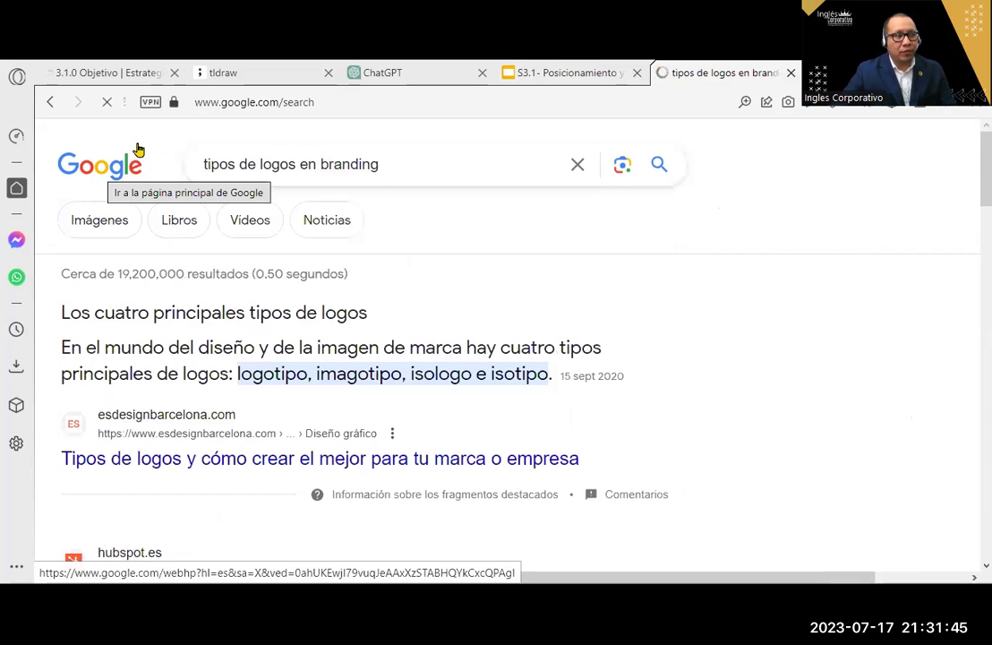
# - Highlight the four logo types "logotipo, imagotipo, isologo e isotipo" in the featured answer
pyautogui.click(528, 156)
pyautogui.press('Escape')
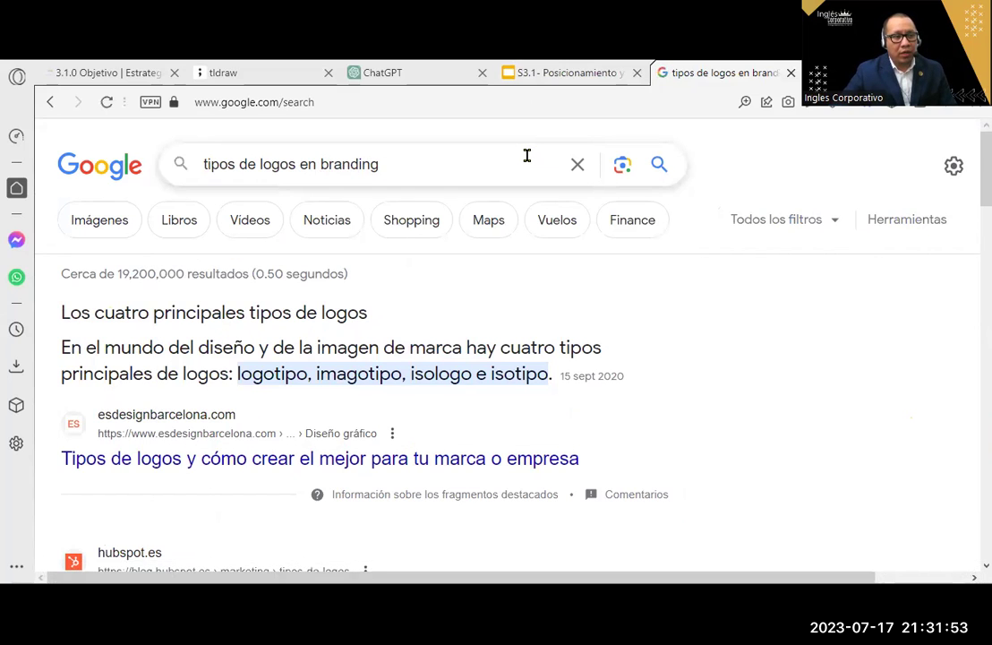
pyautogui.moveTo(237, 373); pyautogui.dragTo(554, 381)
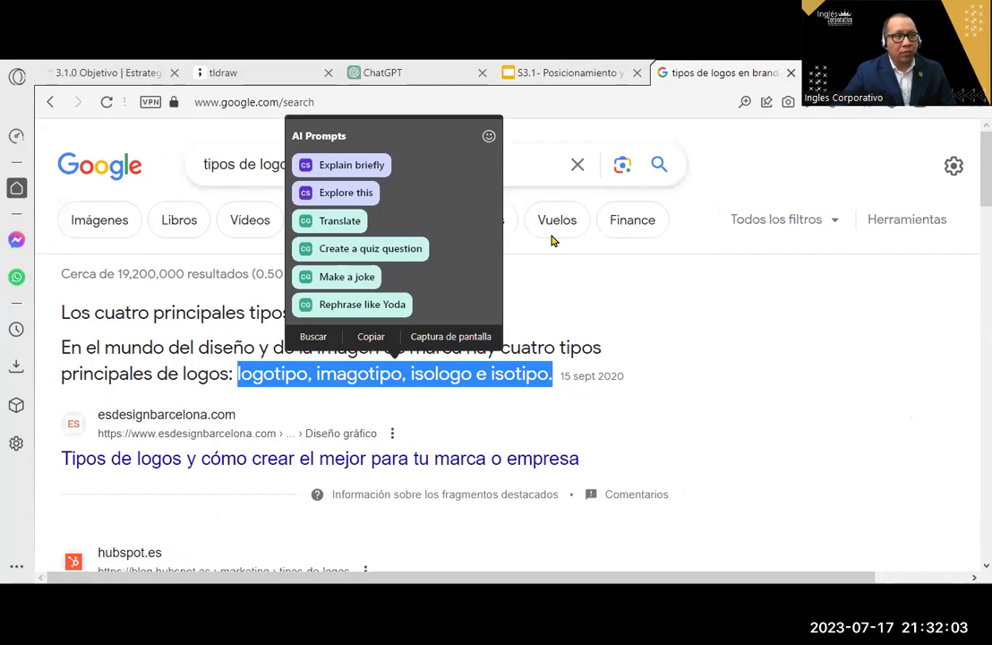
# - Search Google for "diseñar logo con inteligencia artificial gratis"
pyautogui.click(571, 163)
pyautogui.click(578, 164)
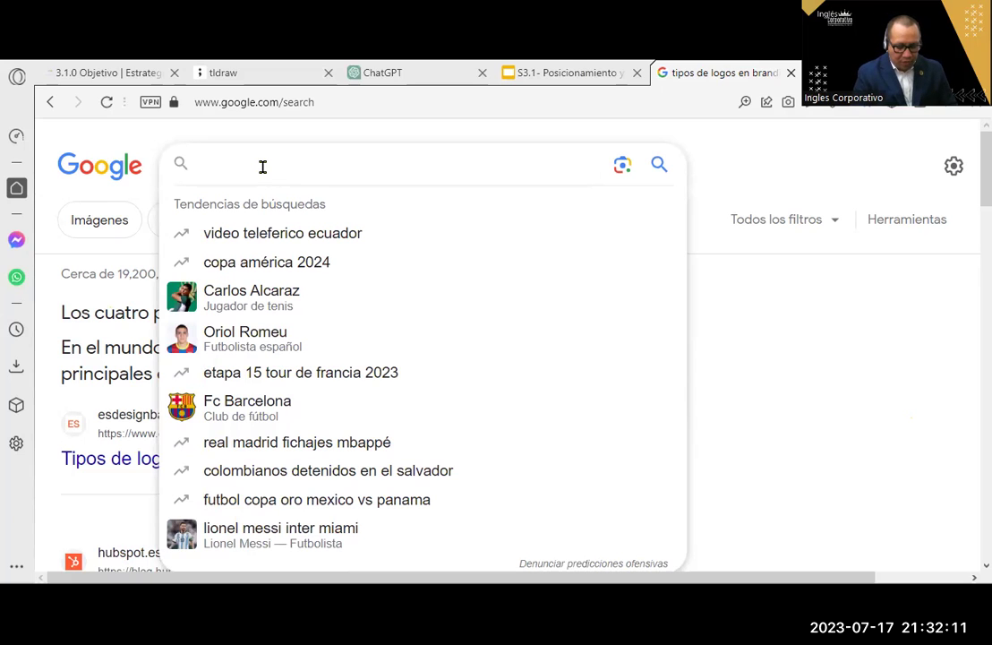
pyautogui.write('diseñ')
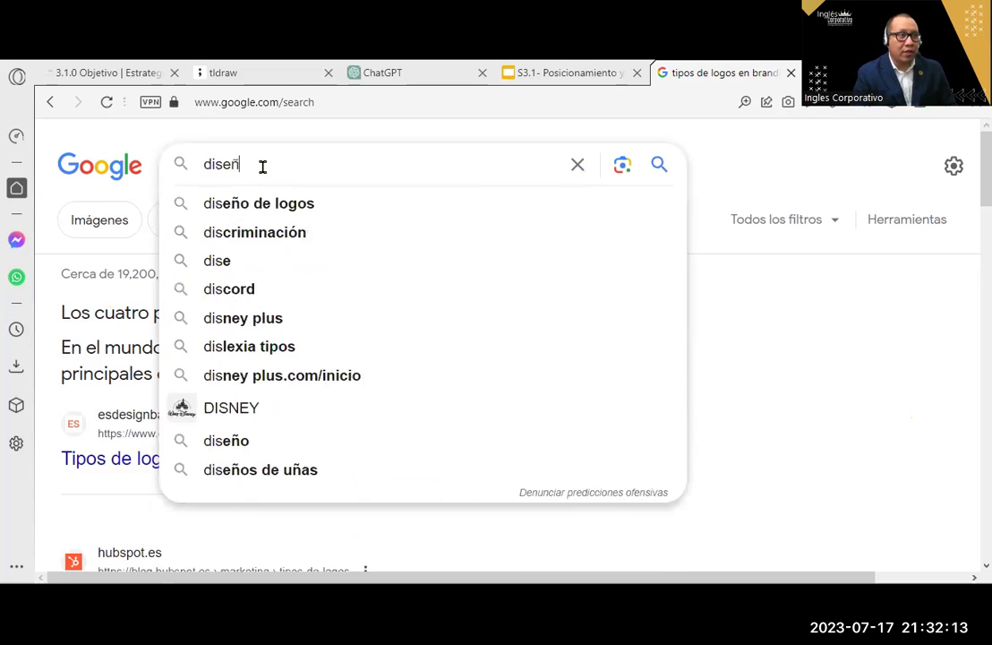
pyautogui.write('ar logo con inge')
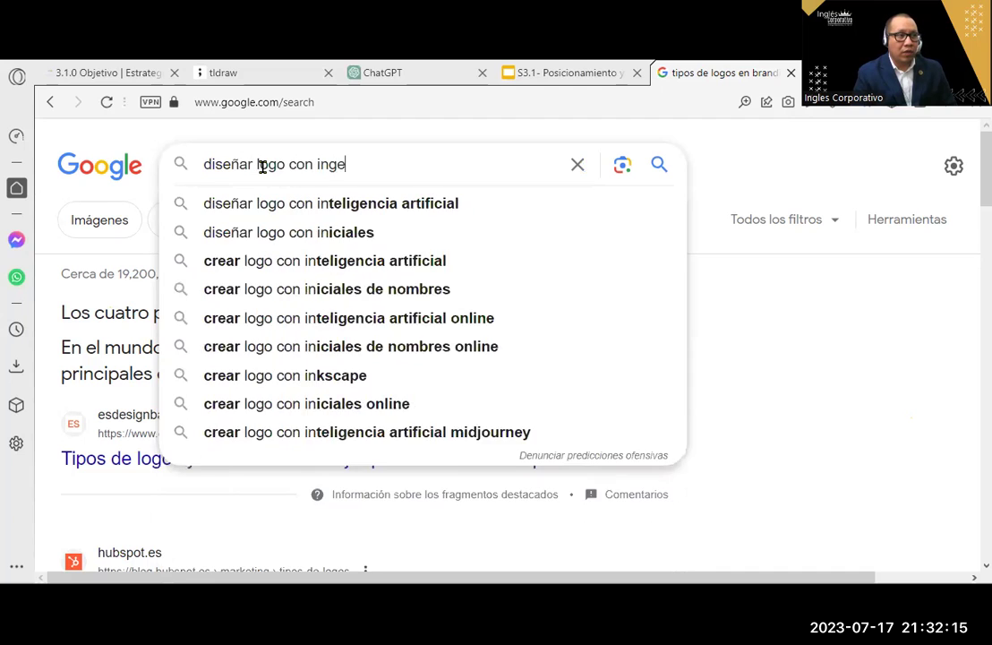
pyautogui.press('BackSpace')
pyautogui.press('BackSpace')
pyautogui.write('teligencia rt')
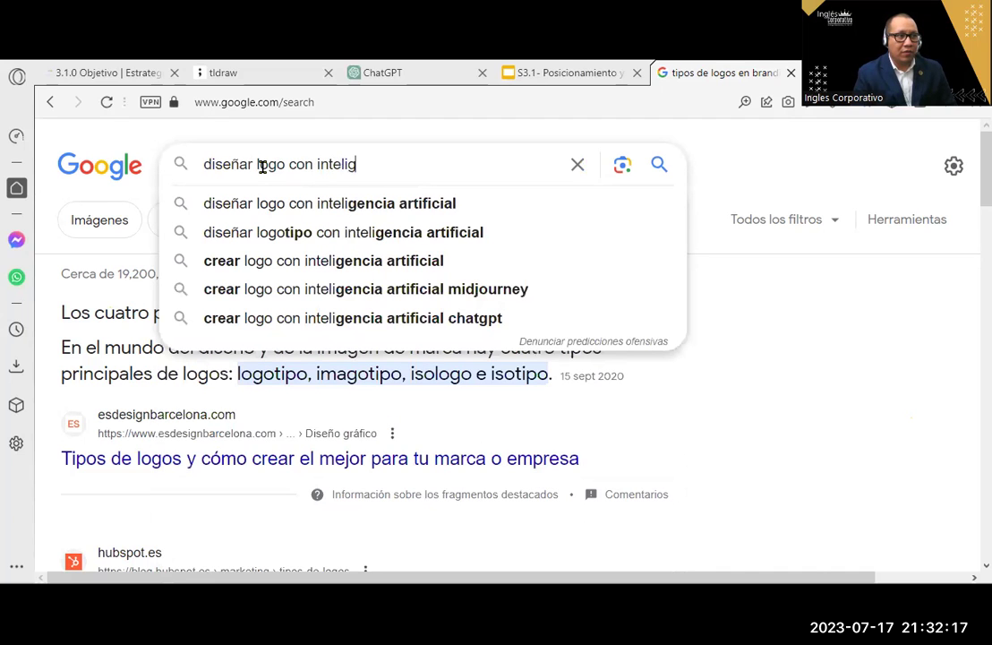
pyautogui.press('BackSpace')
pyautogui.press('BackSpace')
pyautogui.write('artifica')
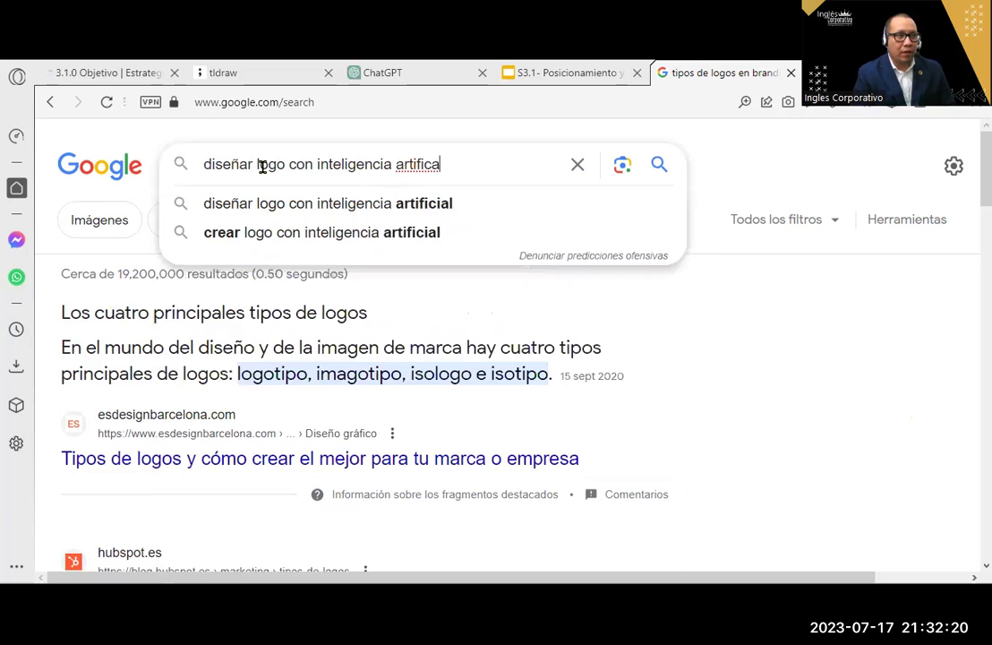
pyautogui.press('BackSpace')
pyautogui.write('ial gratis')
pyautogui.press('BackSpace')
pyautogui.write('os')
pyautogui.press('BackSpace')
pyautogui.press('BackSpace')
pyautogui.write('s')
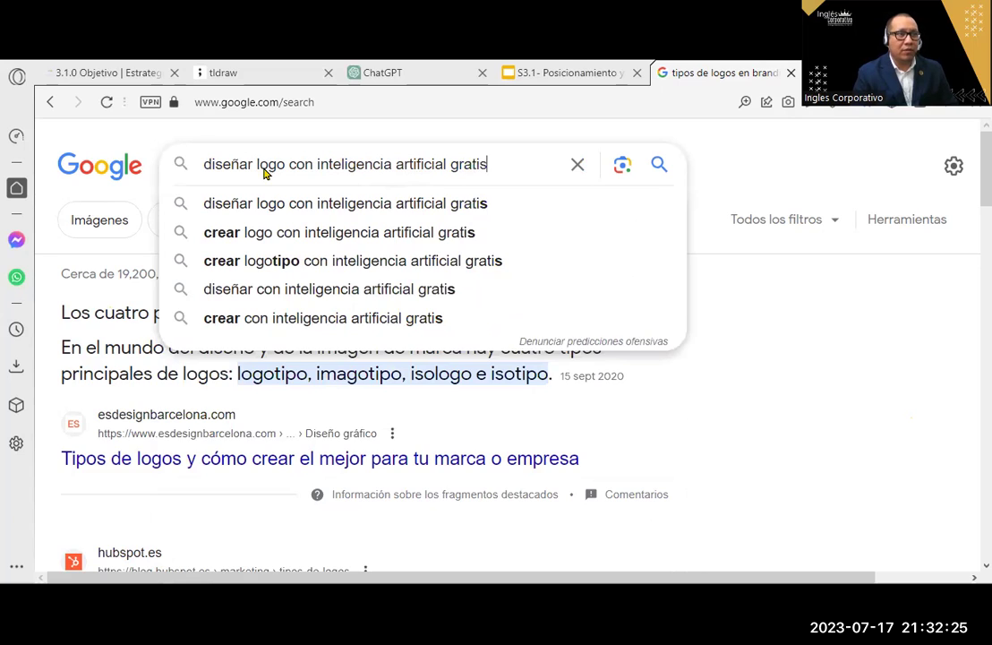
pyautogui.press('Return')
# - Review the AI logo design results and open Smashing Logo's "Online Logo Generator - Logo Maker" link in a new tab
pyautogui.click(553, 70)
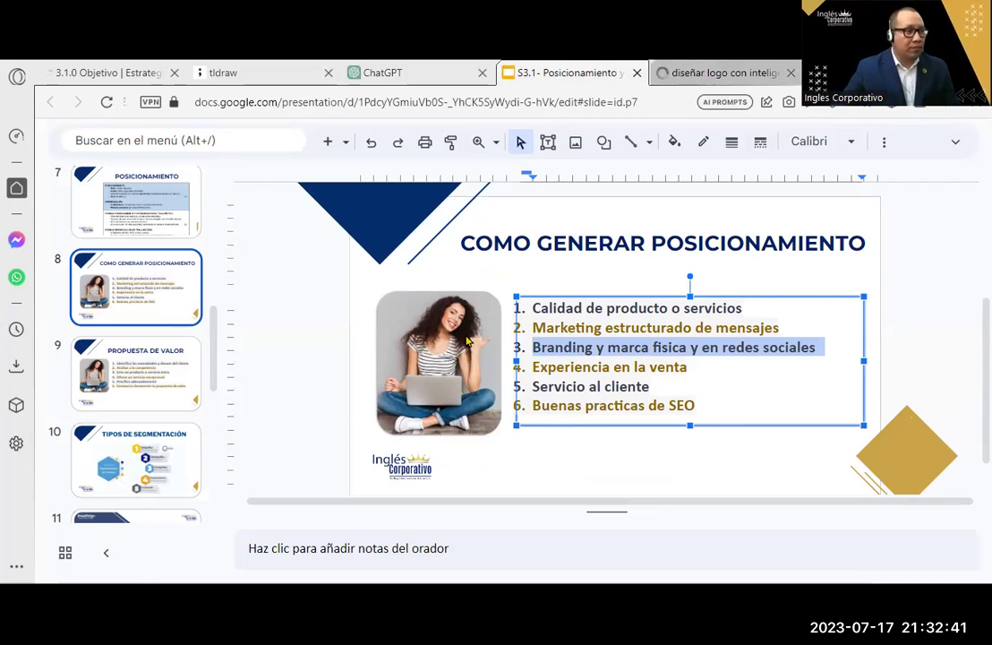
pyautogui.hotkey('ctrl', 'Tab')
pyautogui.scroll(-5, 467, 339)
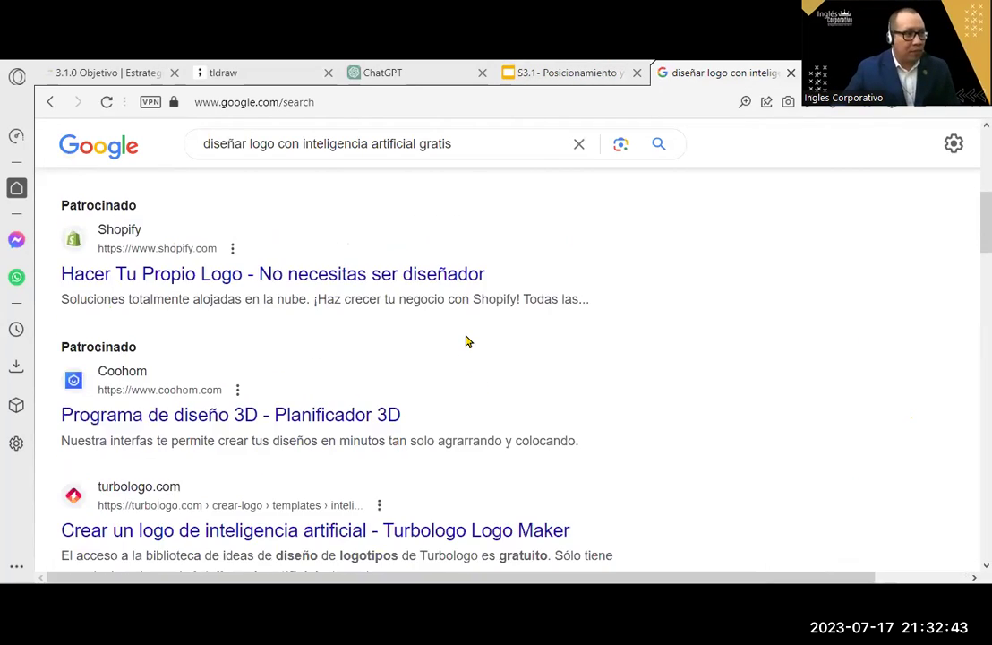
pyautogui.scroll(-1, 466, 336)
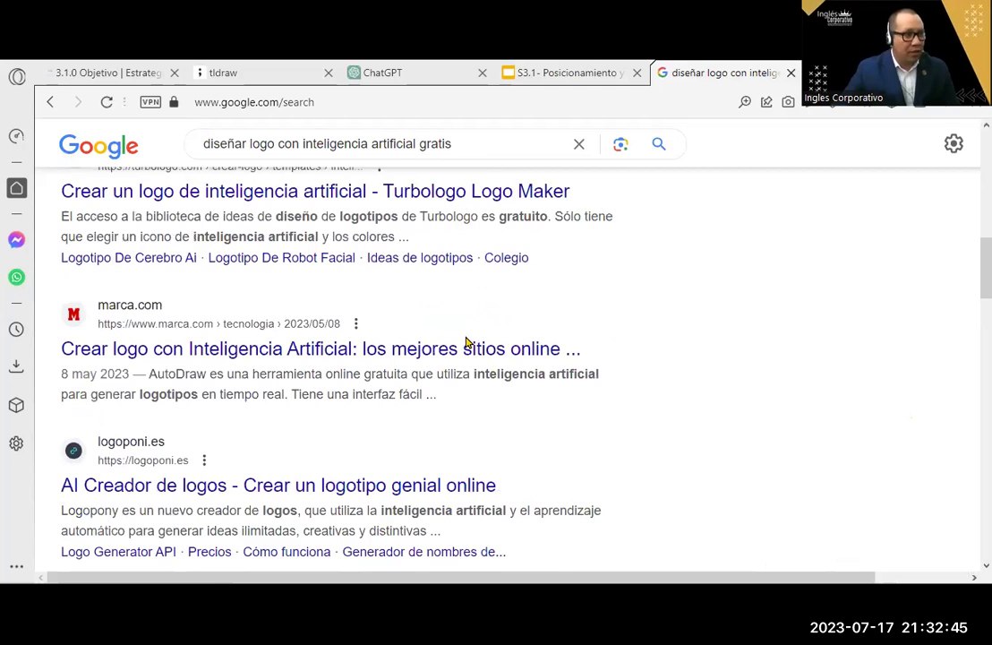
pyautogui.scroll(-1, 467, 367)
pyautogui.scroll(7, 469, 399)
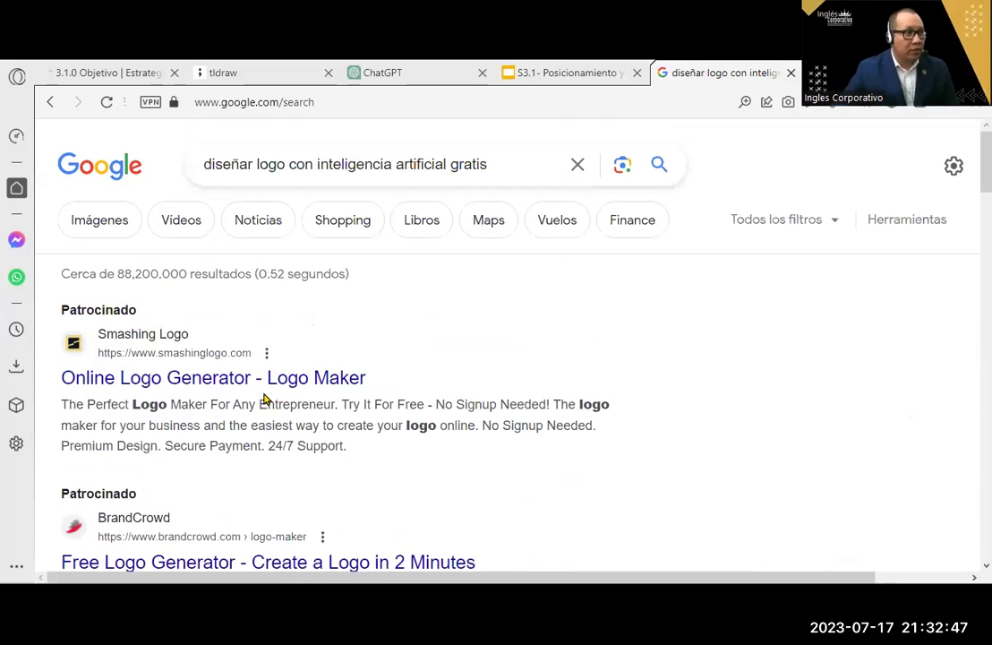
pyautogui.rightClick(291, 375)
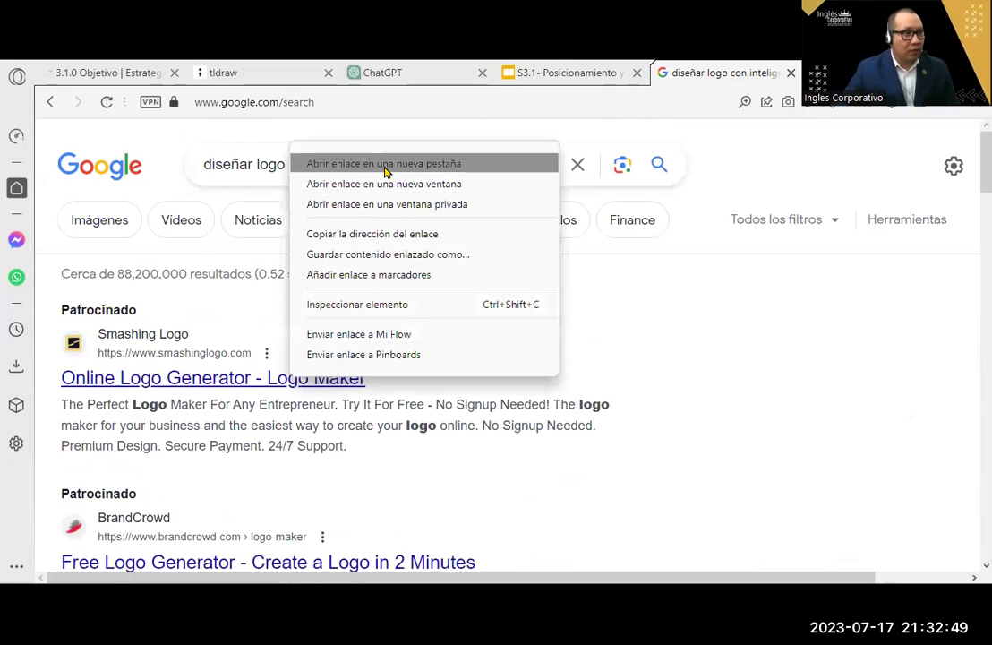
pyautogui.click(386, 163)
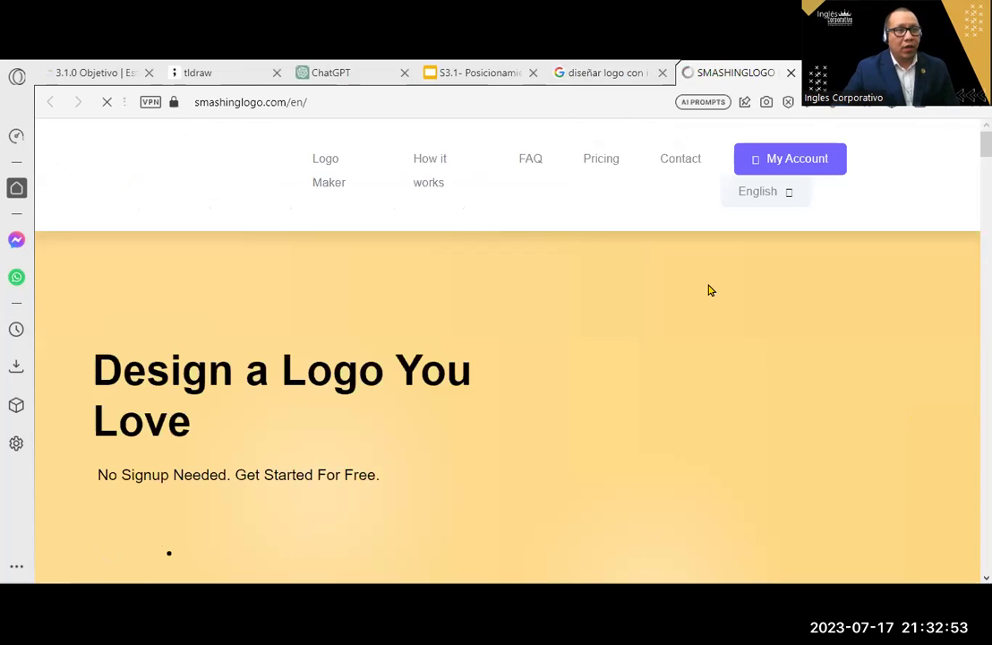
# - Look through the Smashing Logo homepage, including its "How it works" steps, and dismiss the cookie notice
pyautogui.scroll(-5, 631, 344)
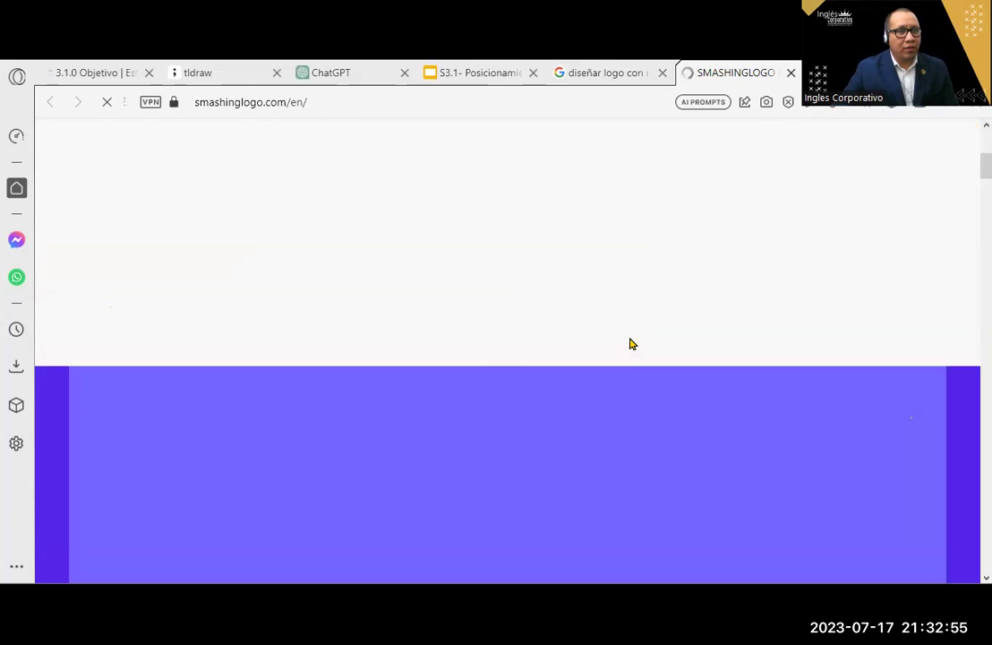
pyautogui.scroll(-8, 631, 344)
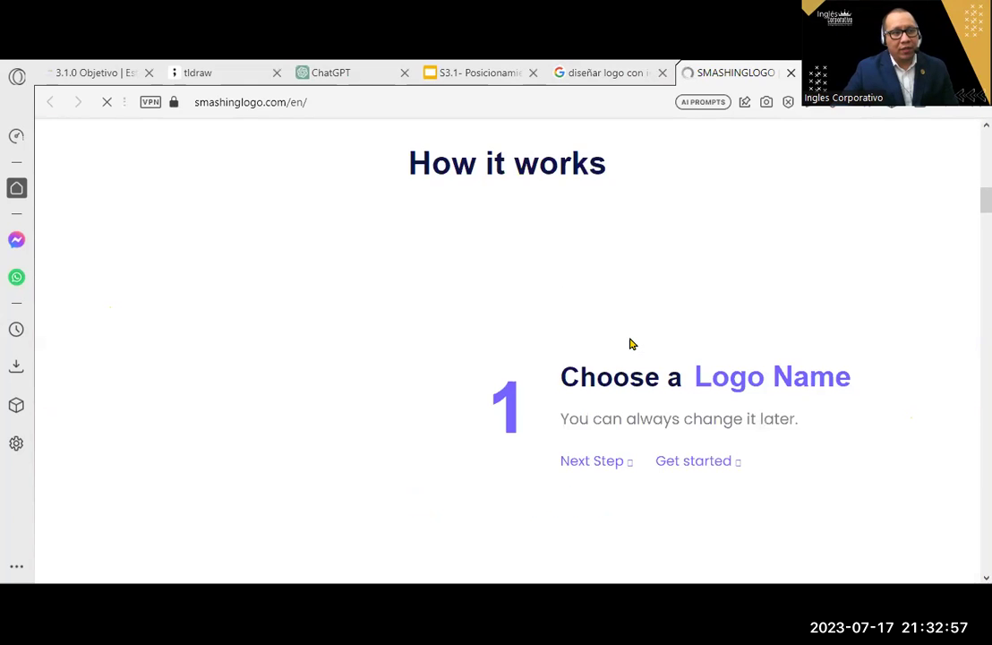
pyautogui.scroll(-6, 926, 324)
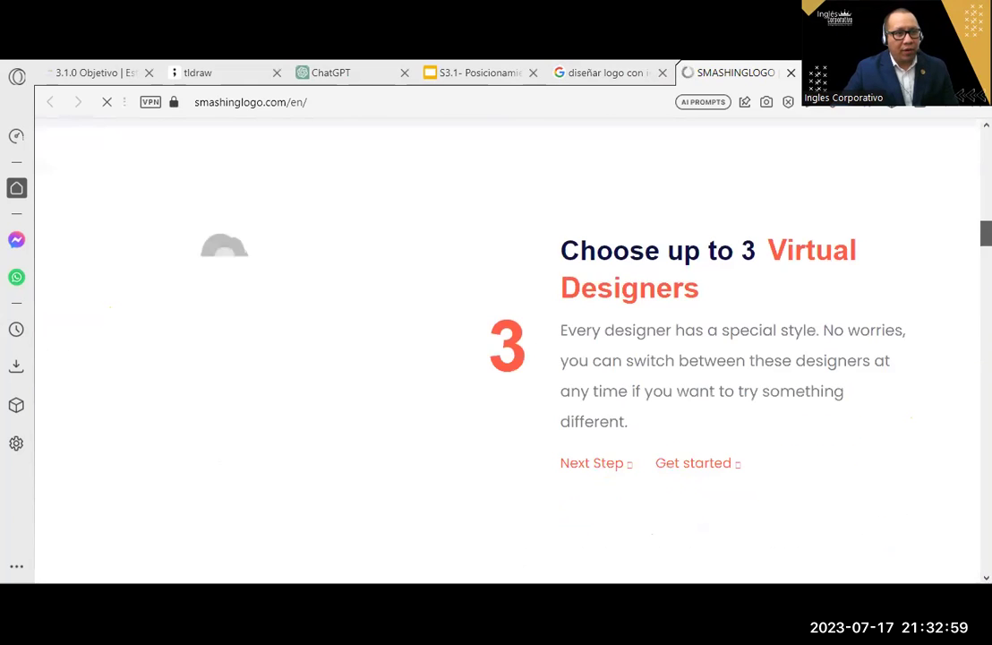
pyautogui.scroll(-10, 507, 351)
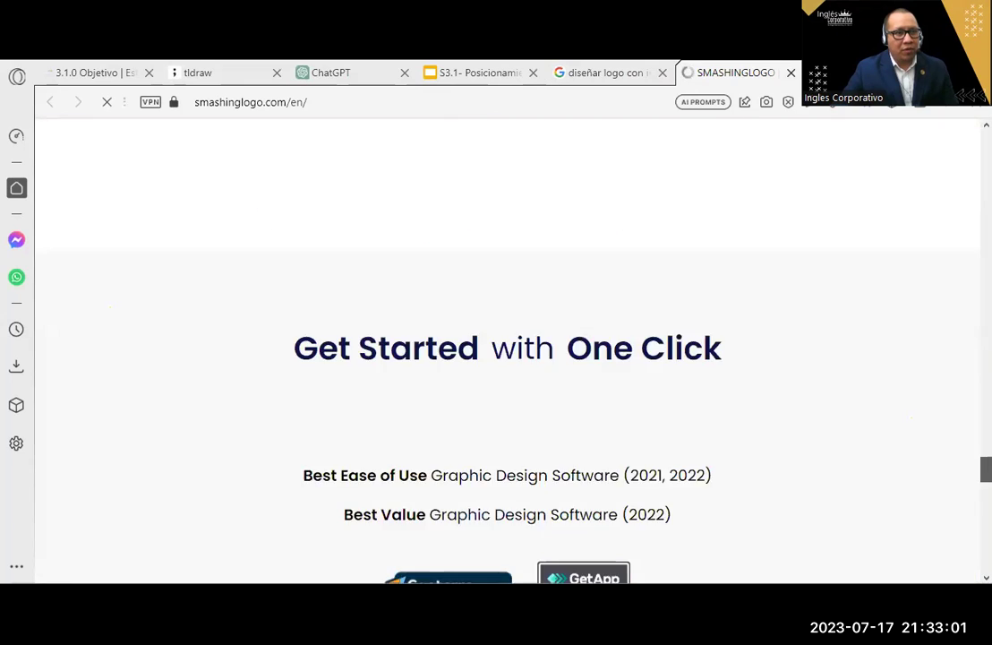
pyautogui.scroll(-10, 507, 351)
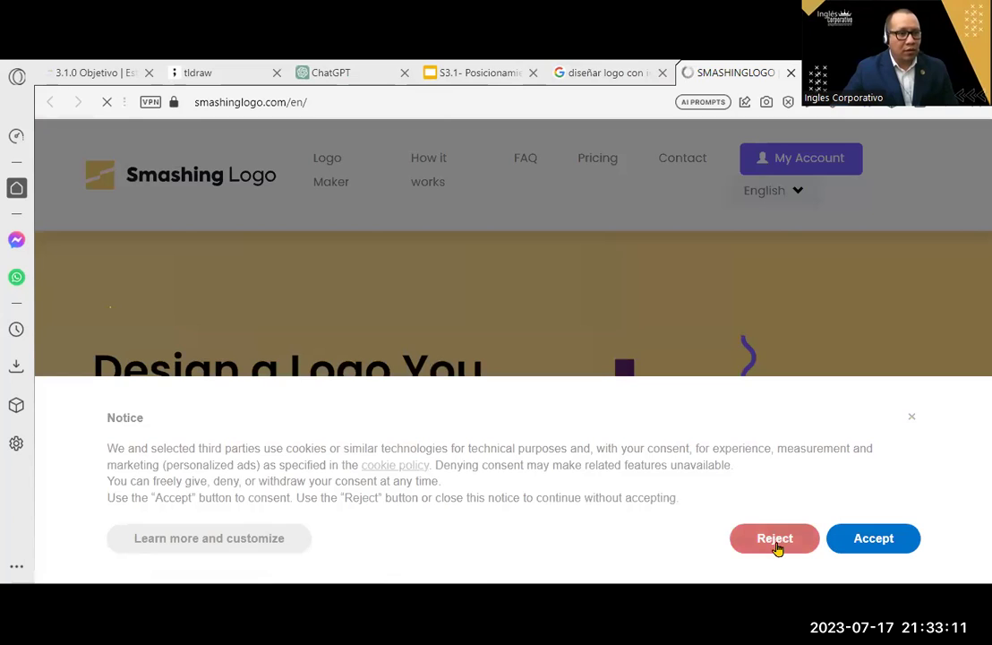
pyautogui.press('Return')
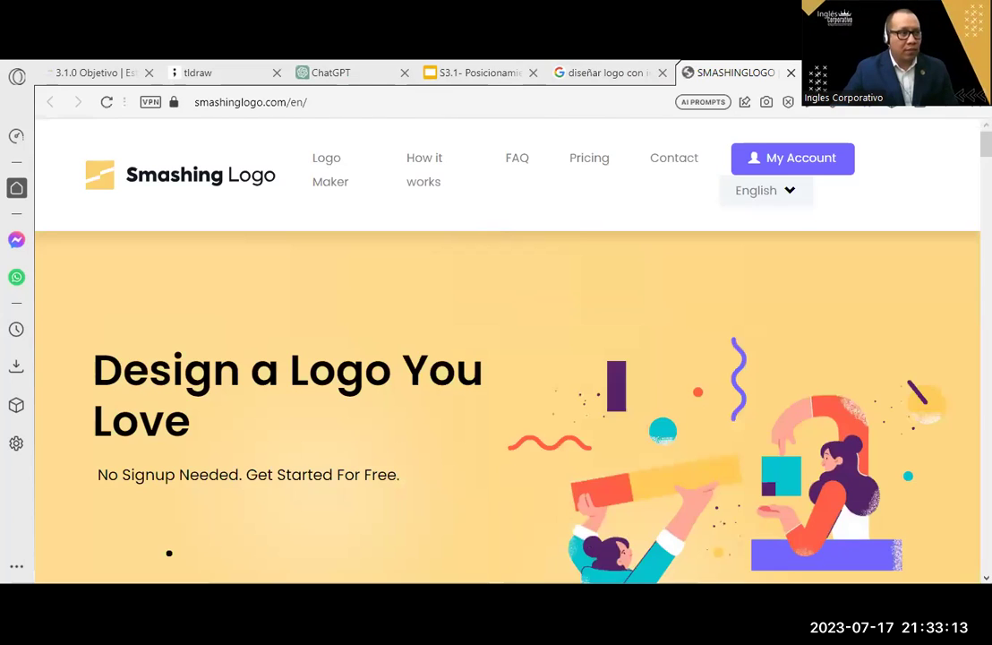
pyautogui.scroll(-5, 168, 553)
pyautogui.scroll(5, 127, 274)
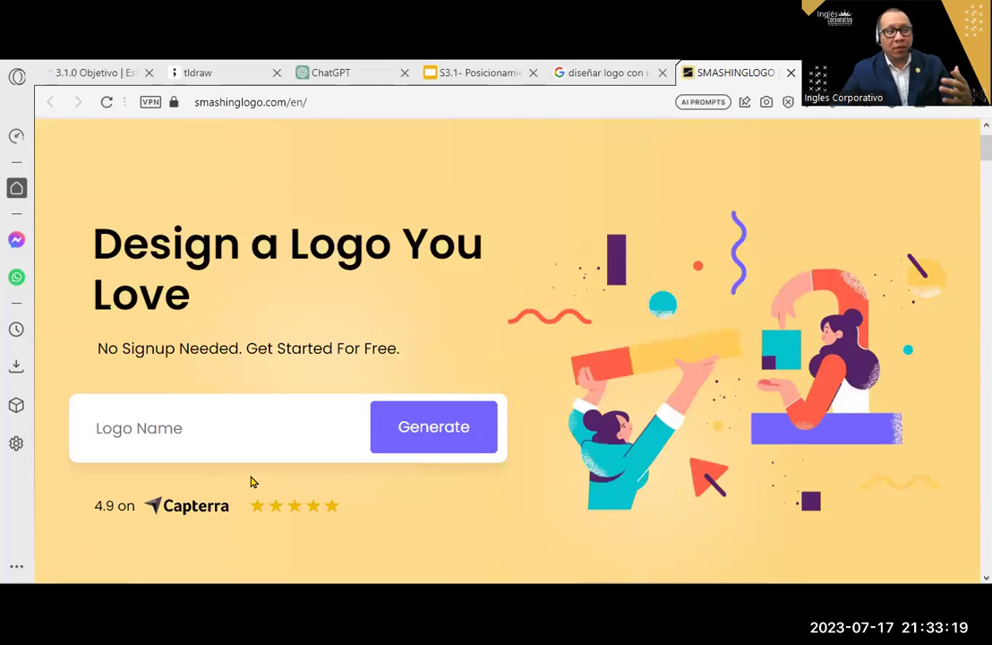
# - Start generating a logo on the Smashing Logo page with the logo name "Galletas Joss"
pyautogui.click(266, 447)
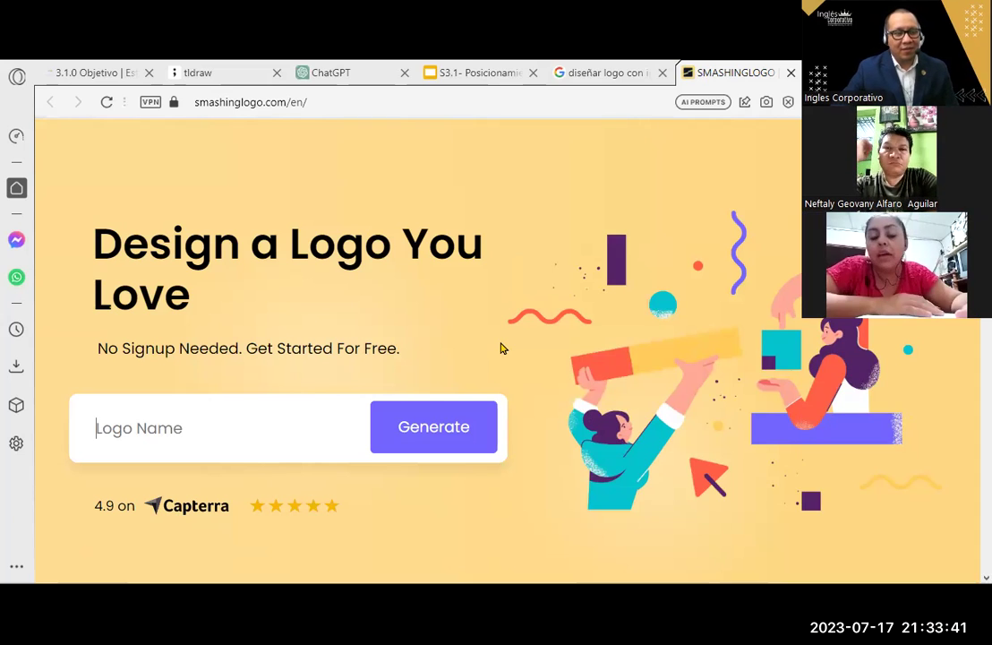
pyautogui.click(314, 438)
pyautogui.write('Galletas Joss')
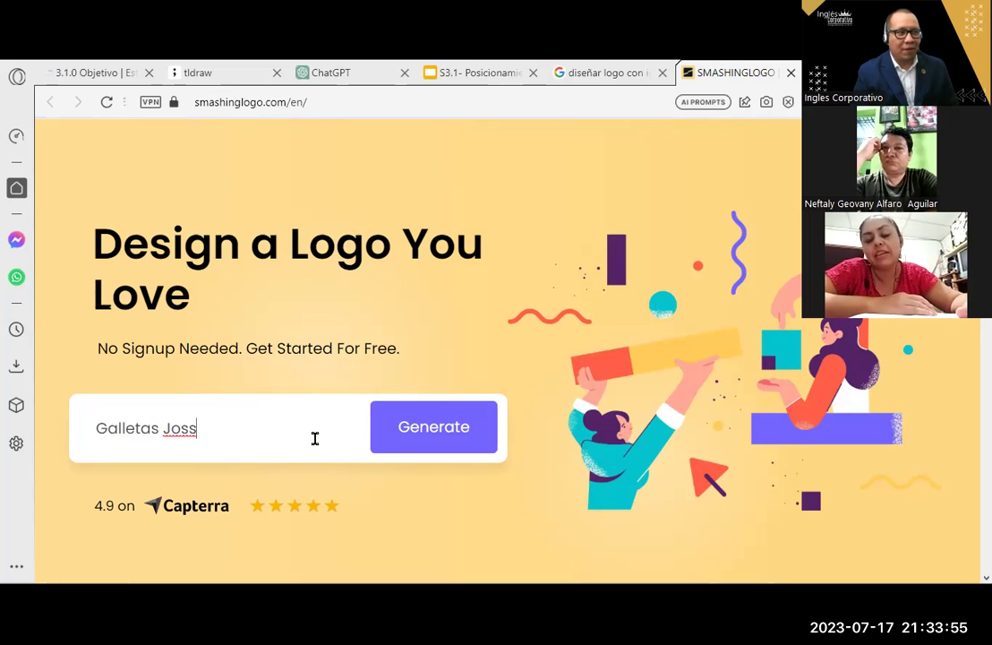
pyautogui.click(432, 440)
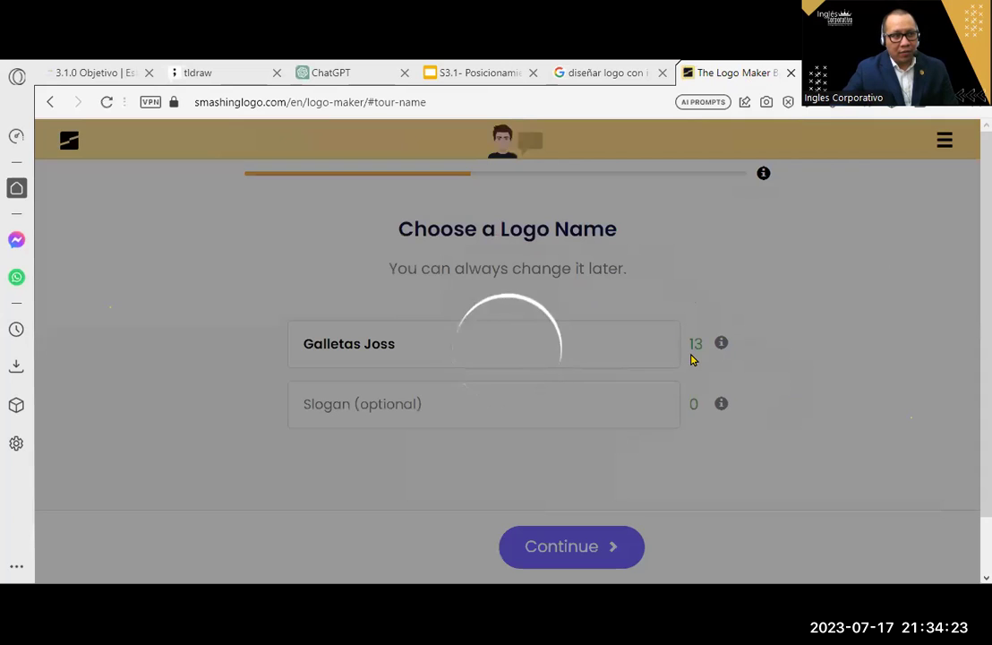
pyautogui.scroll(-1, 860, 304)
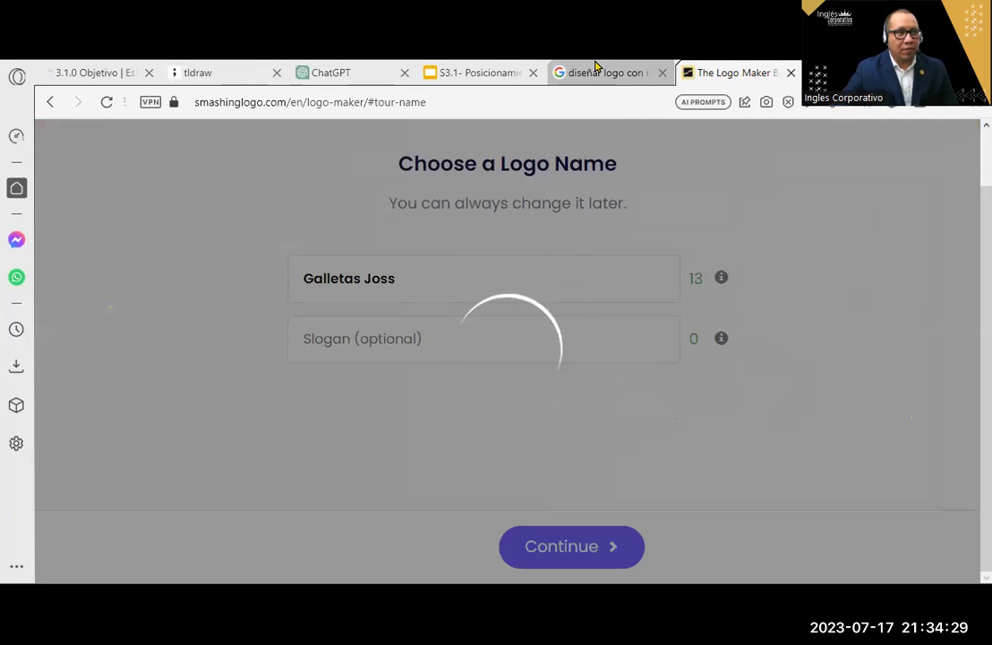
# - Glance at the tldraw board and return to the "COMO GENERAR POSICIONAMIENTO" slide
pyautogui.click(195, 70)
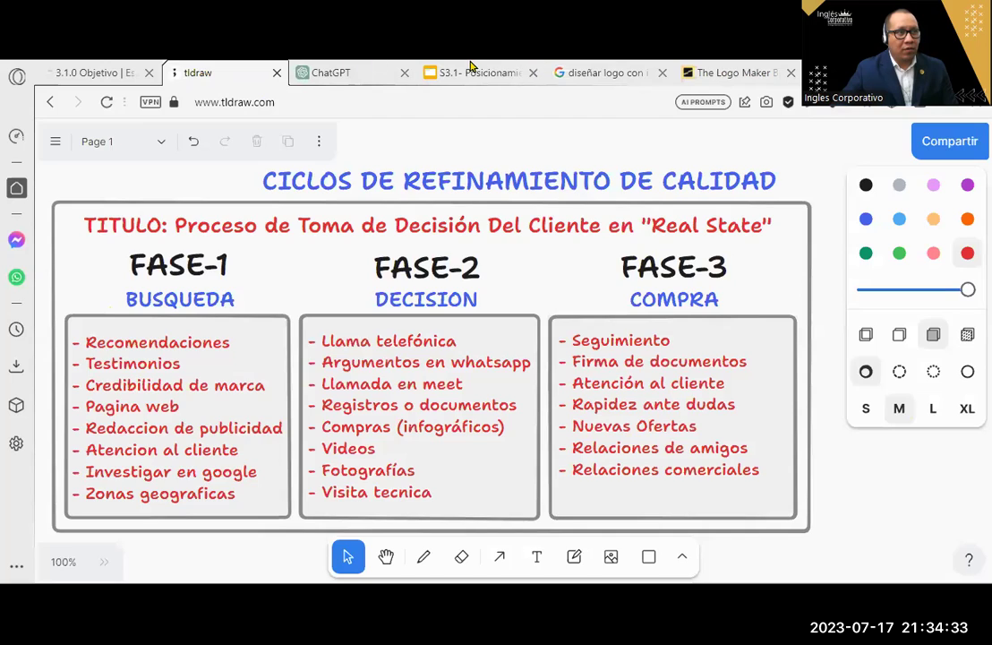
pyautogui.click(472, 70)
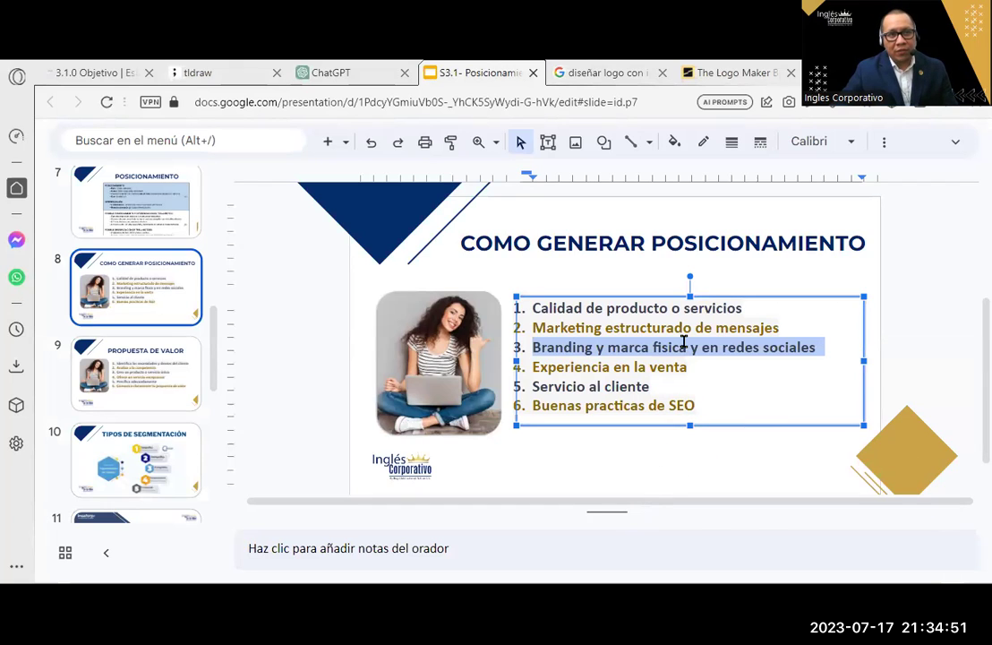
# - Return to the Smashing Logo page, enter the slogan "las mas deliciosas" including the quotation marks, and continue to the industry keywords
pyautogui.click(699, 68)
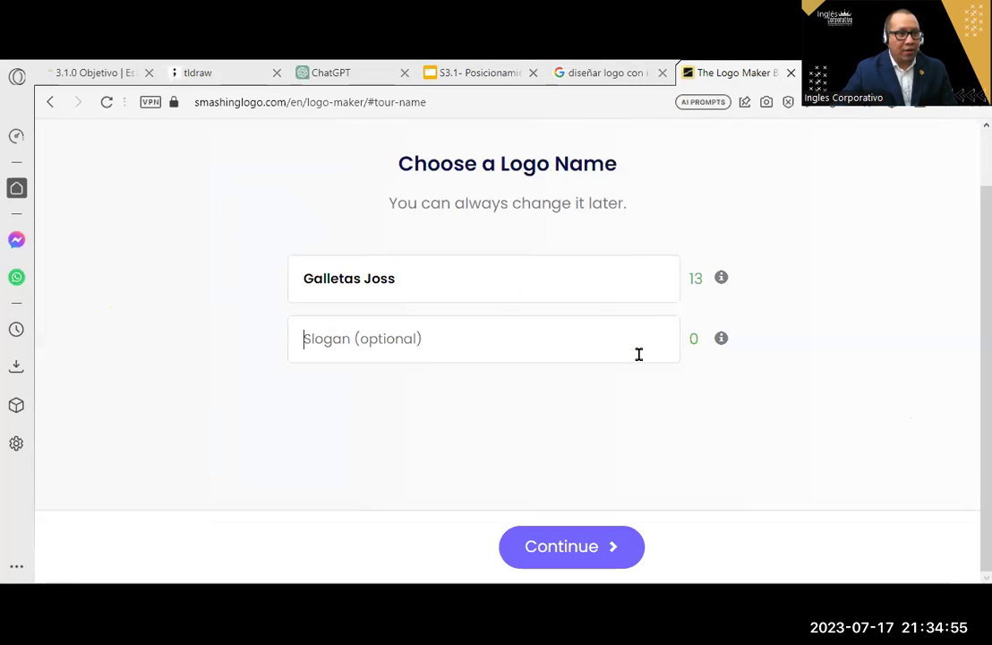
pyautogui.write('"')
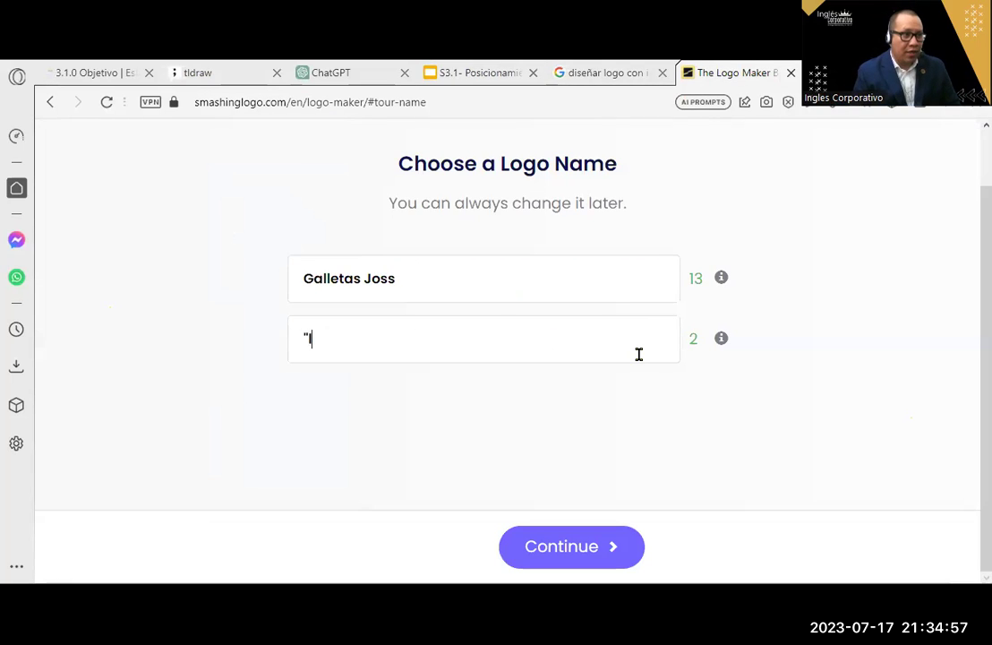
pyautogui.write('las mas dec')
pyautogui.press('BackSpace')
pyautogui.write('liciosas"')
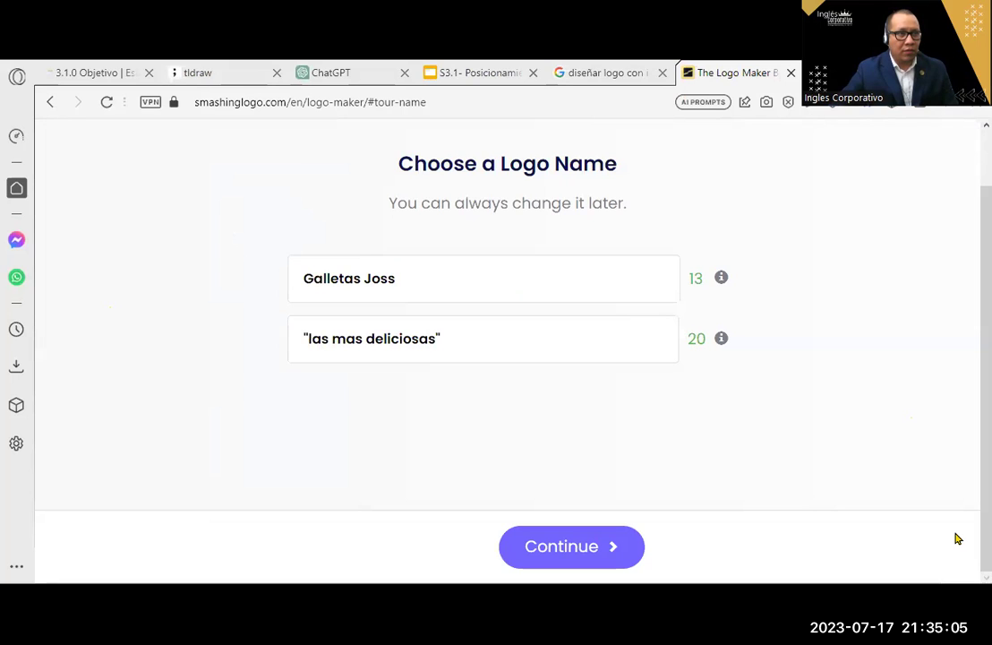
pyautogui.click(586, 558)
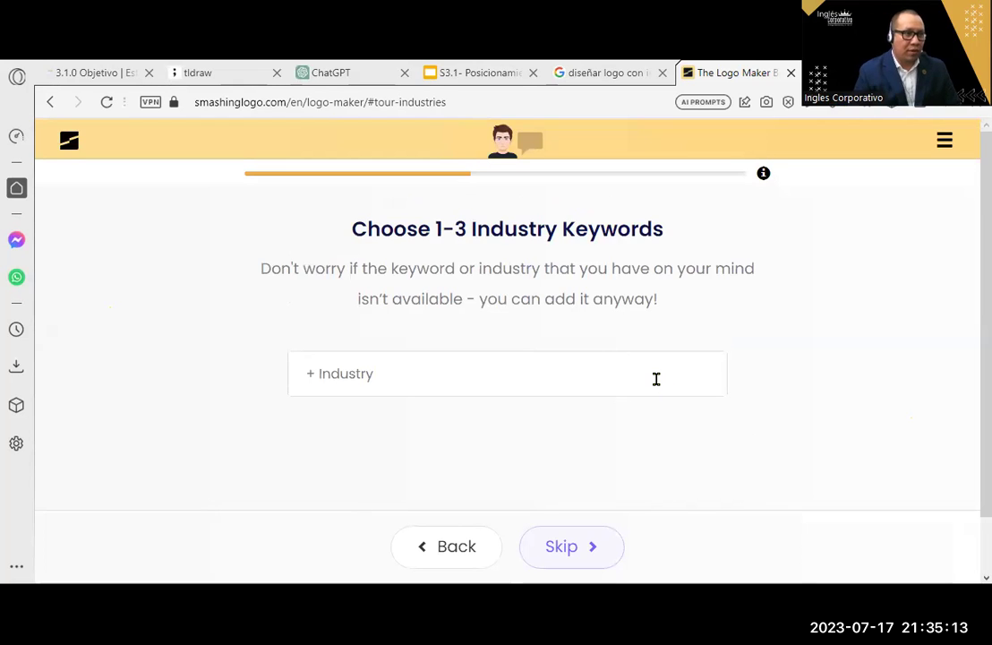
# - Add Food and Education as industry keywords for the logo
pyautogui.write('foo')
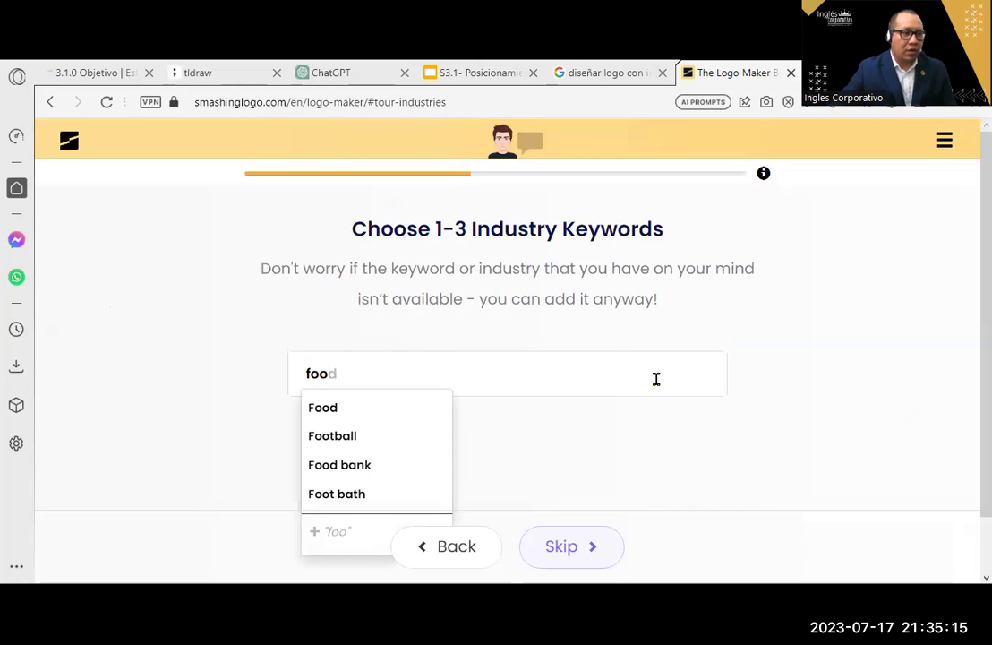
pyautogui.click(359, 411)
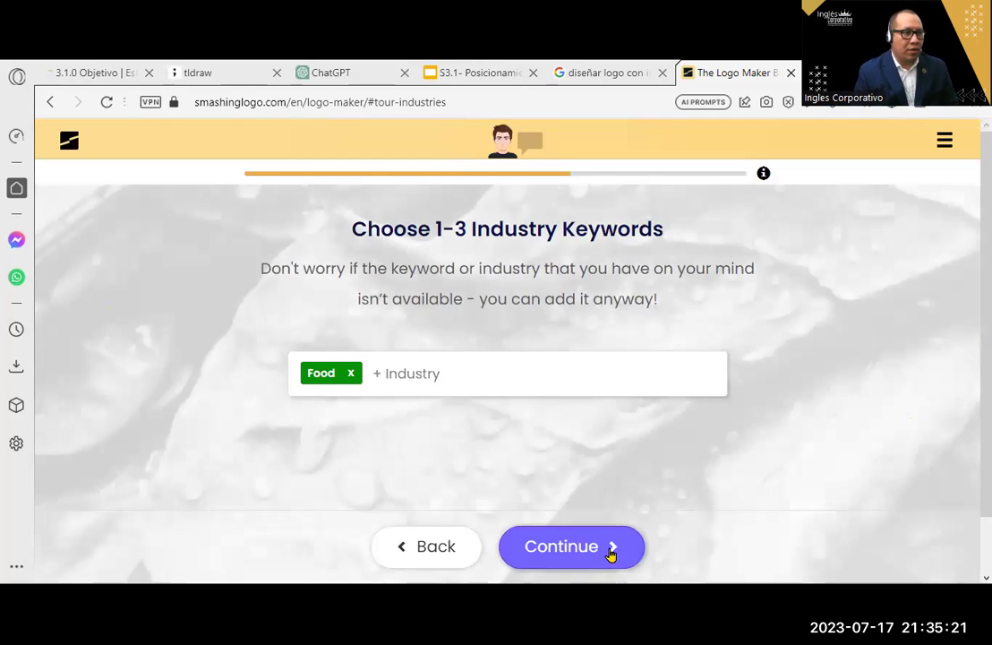
pyautogui.write('ed')
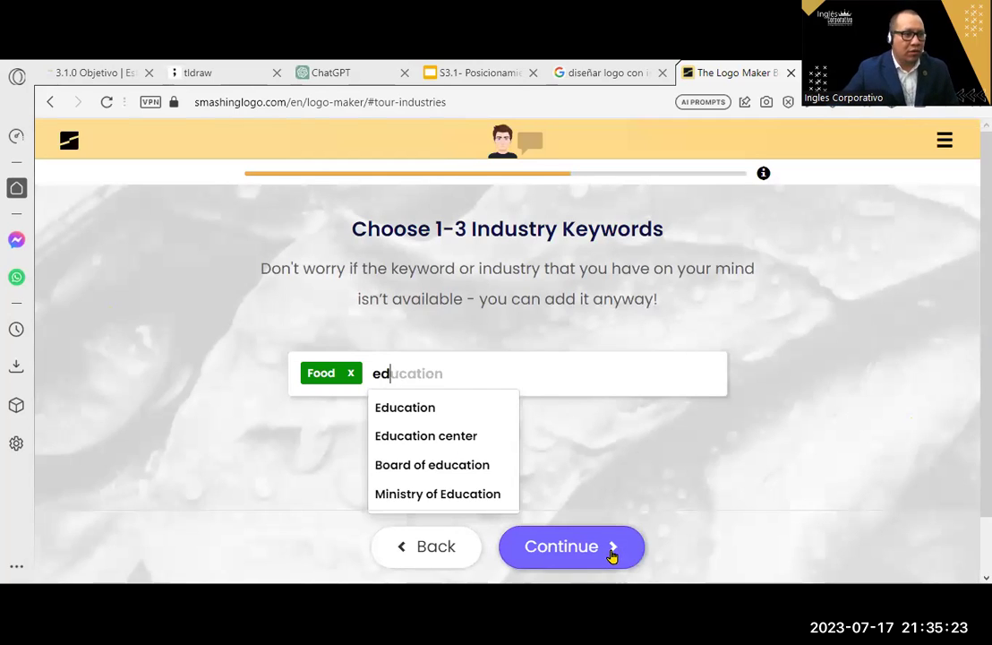
pyautogui.click(472, 413)
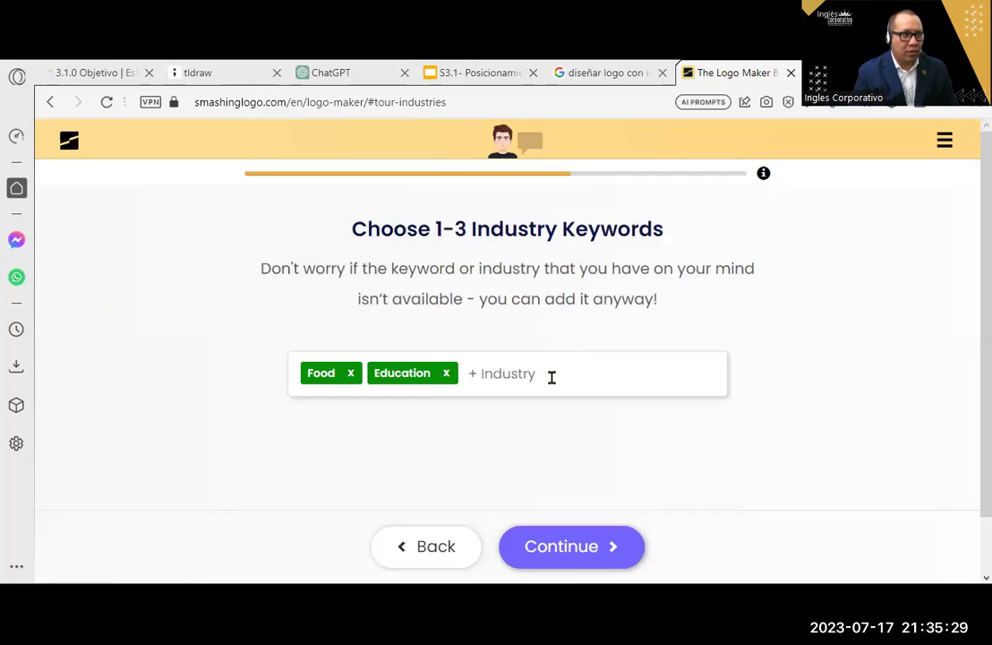
# - Add Venture capital company as the third industry keyword and continue to the virtual designers
pyautogui.write('ave')
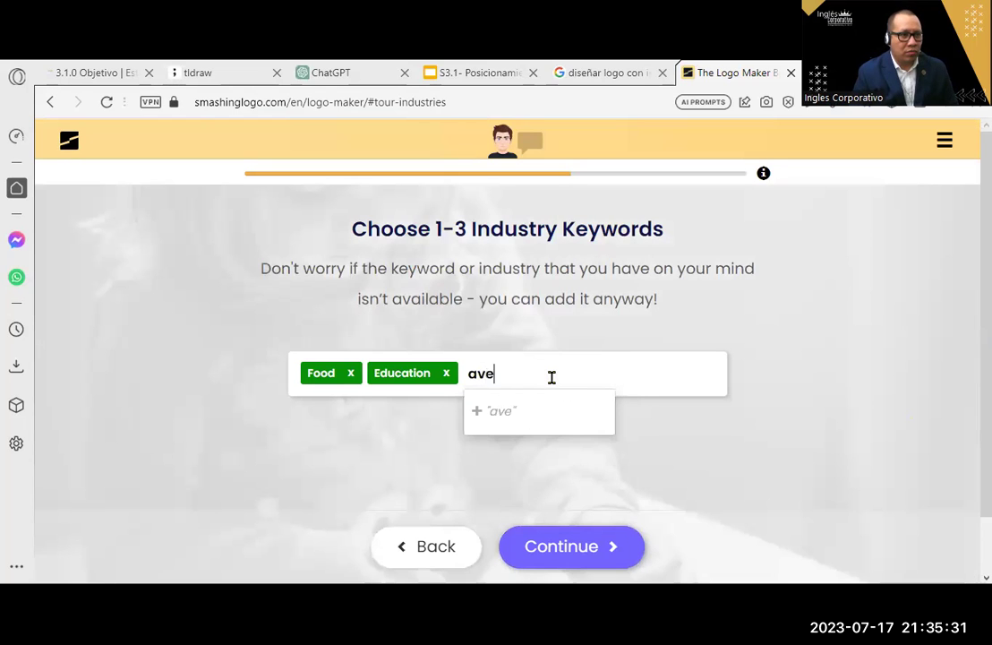
pyautogui.press('BackSpace')
pyautogui.press('BackSpace')
pyautogui.press('BackSpace')
pyautogui.write('vne')
pyautogui.press('BackSpace')
pyautogui.press('BackSpace')
pyautogui.write('entur')
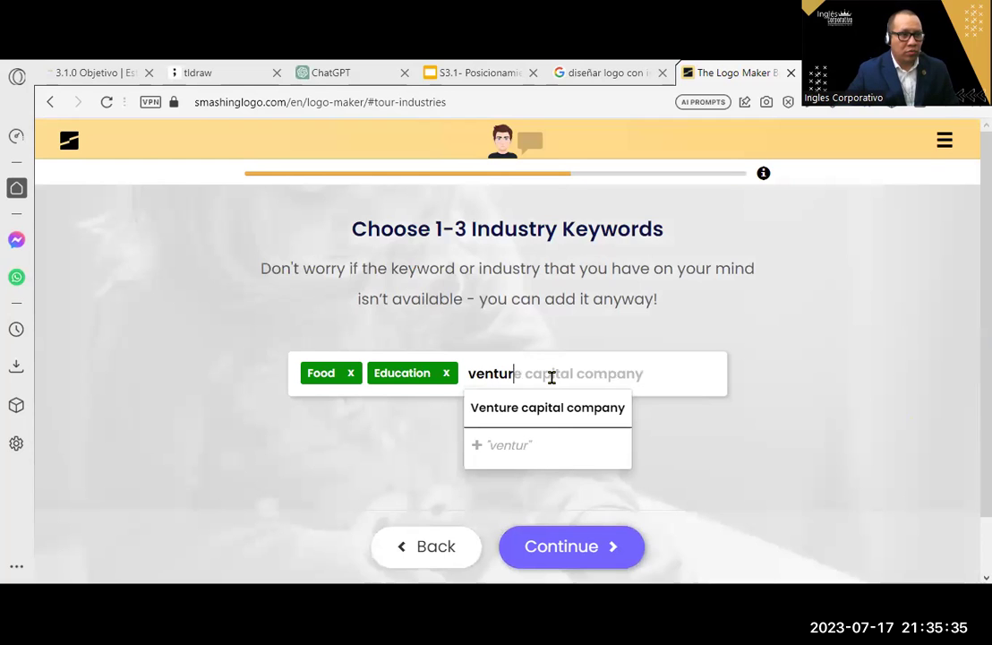
pyautogui.click(556, 407)
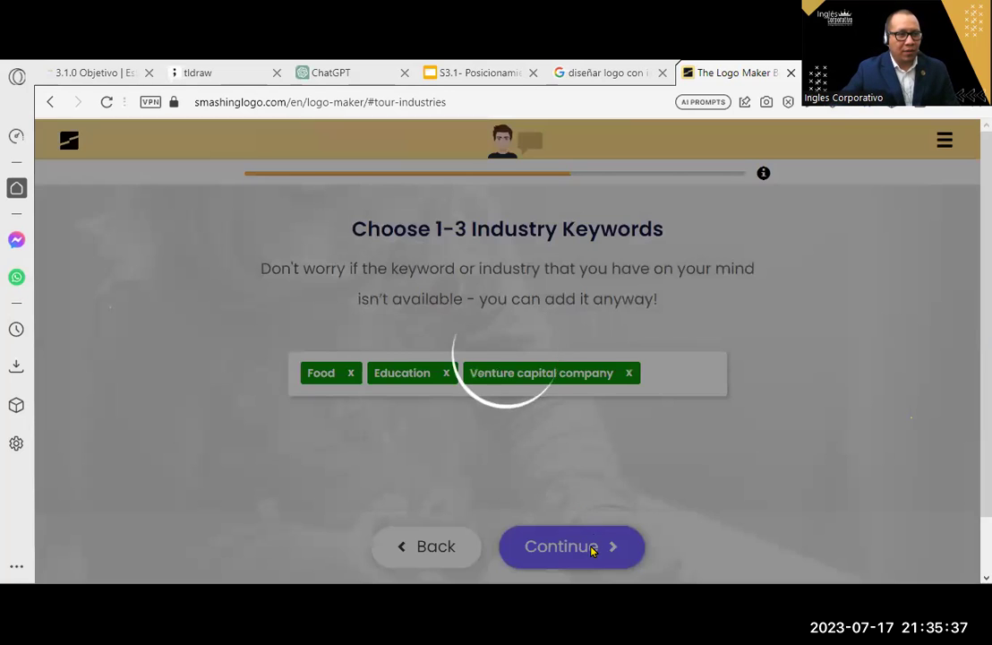
pyautogui.click(596, 551)
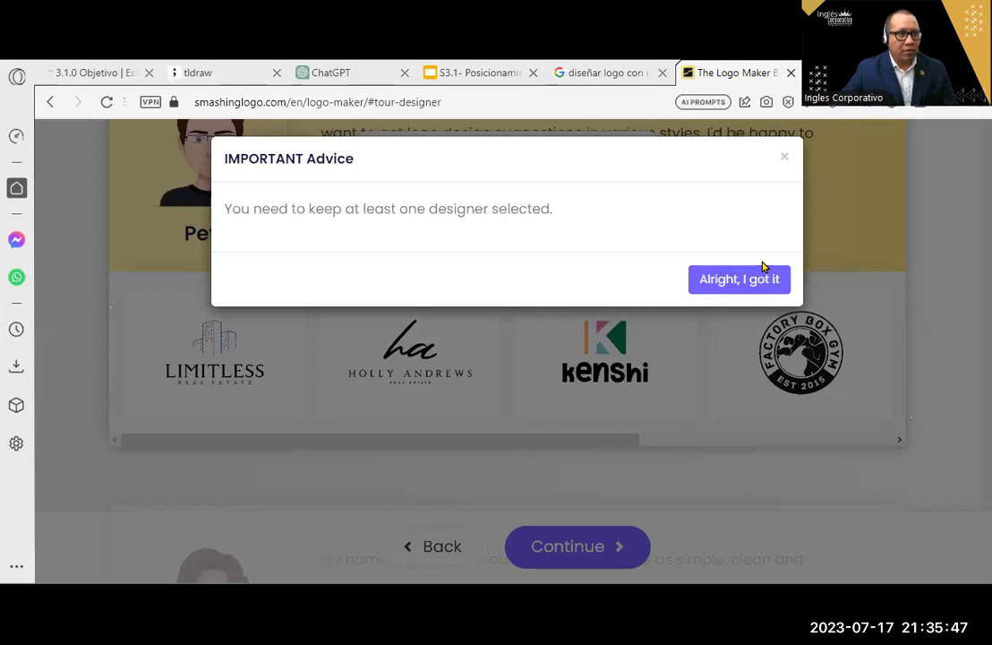
# - Try to deselect the virtual designer Peter and dismiss the advice message
pyautogui.click(757, 287)
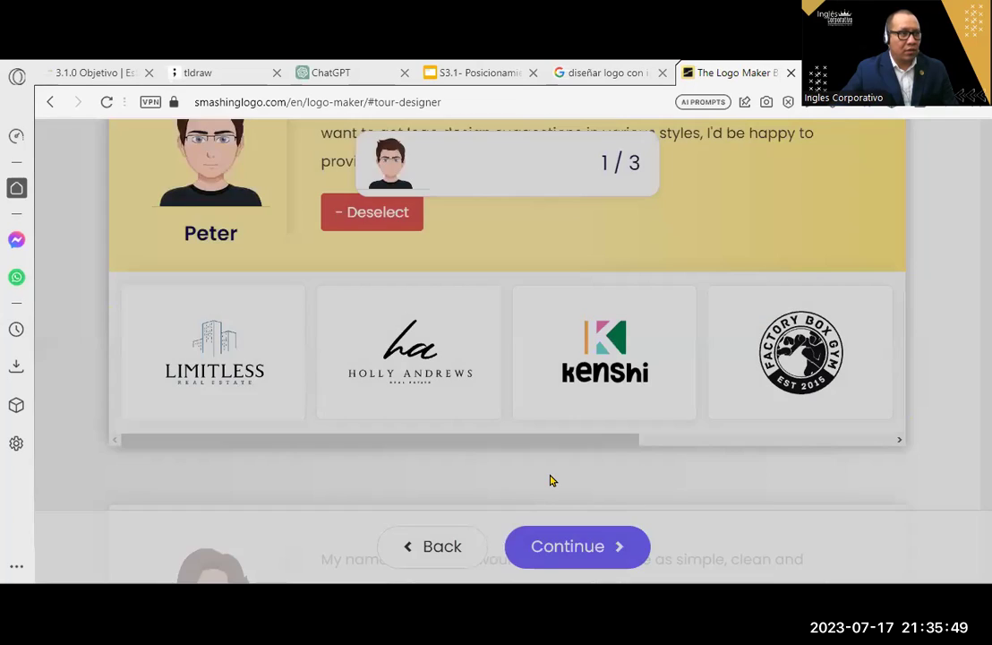
pyautogui.click(372, 439)
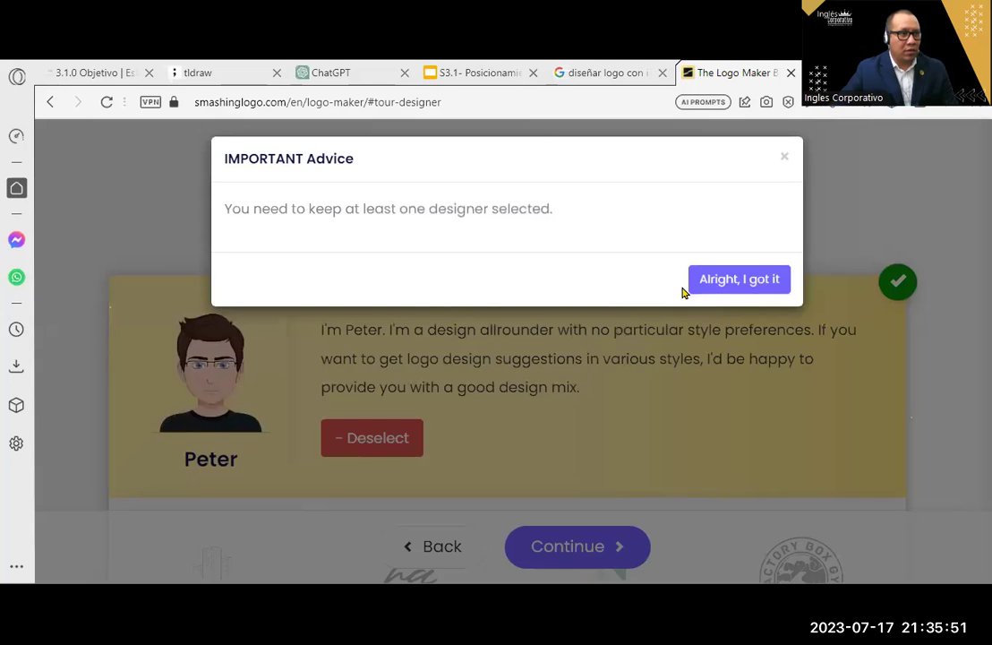
pyautogui.click(693, 334)
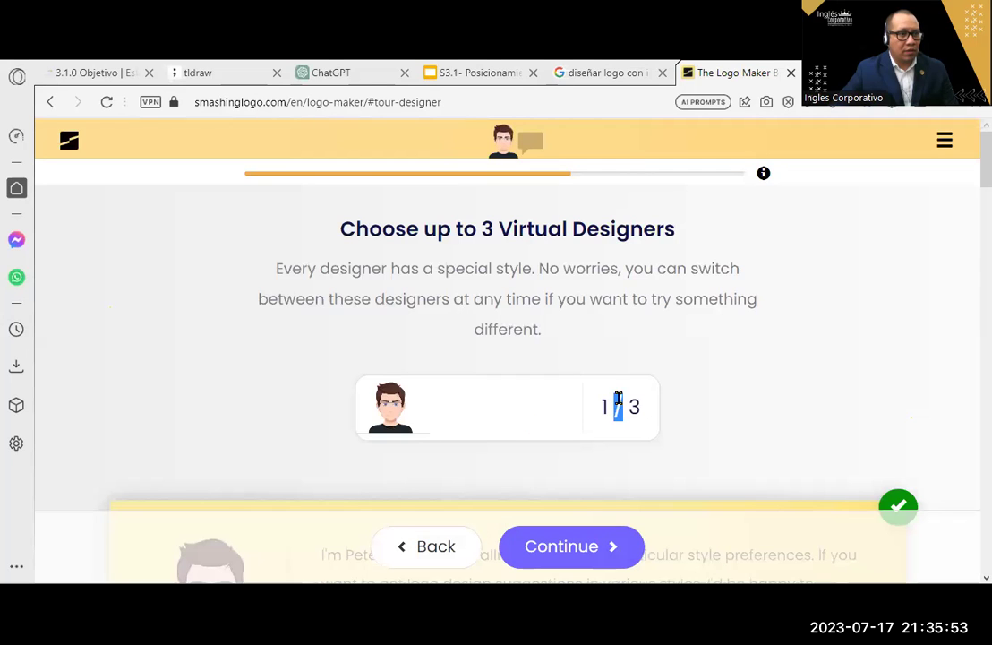
# - Add the virtual designers Isabella and Fiona to the selection and continue to the brand attributes
pyautogui.scroll(-6, 820, 355)
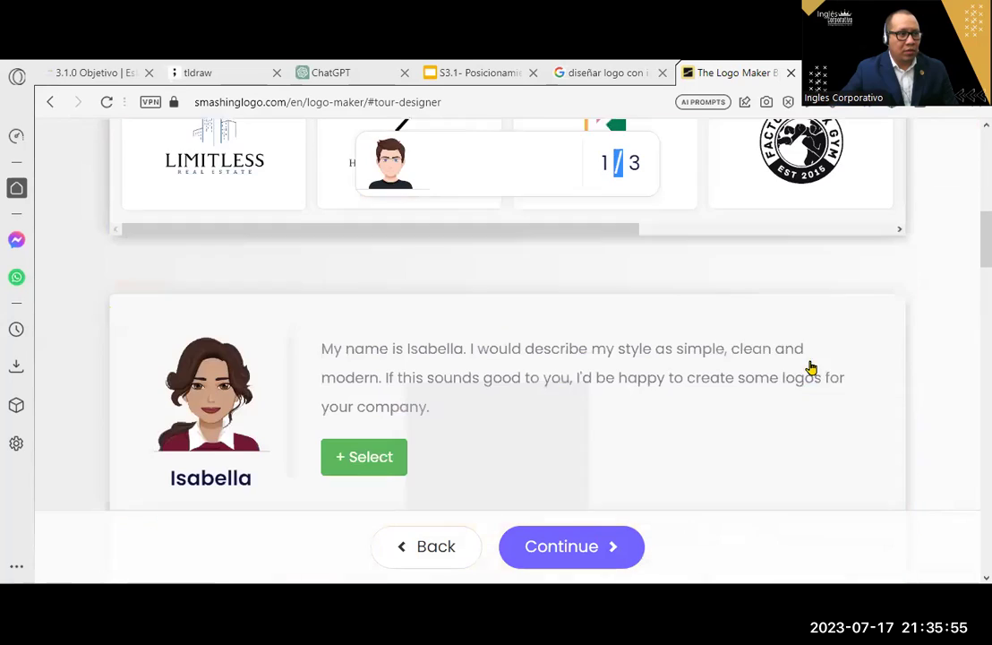
pyautogui.scroll(5, 412, 470)
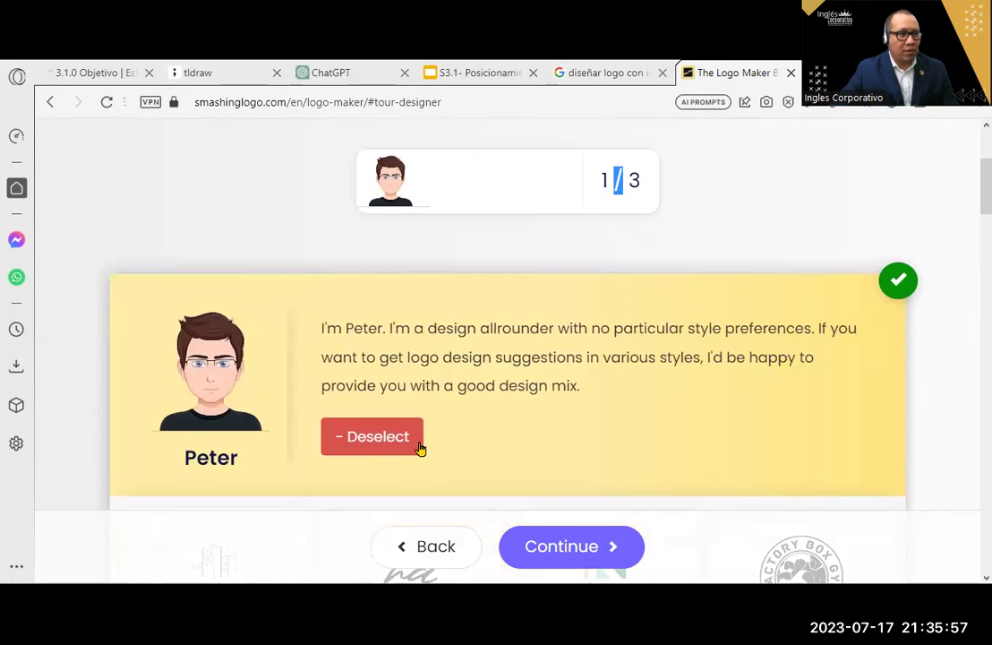
pyautogui.scroll(-5, 529, 483)
pyautogui.click(364, 328)
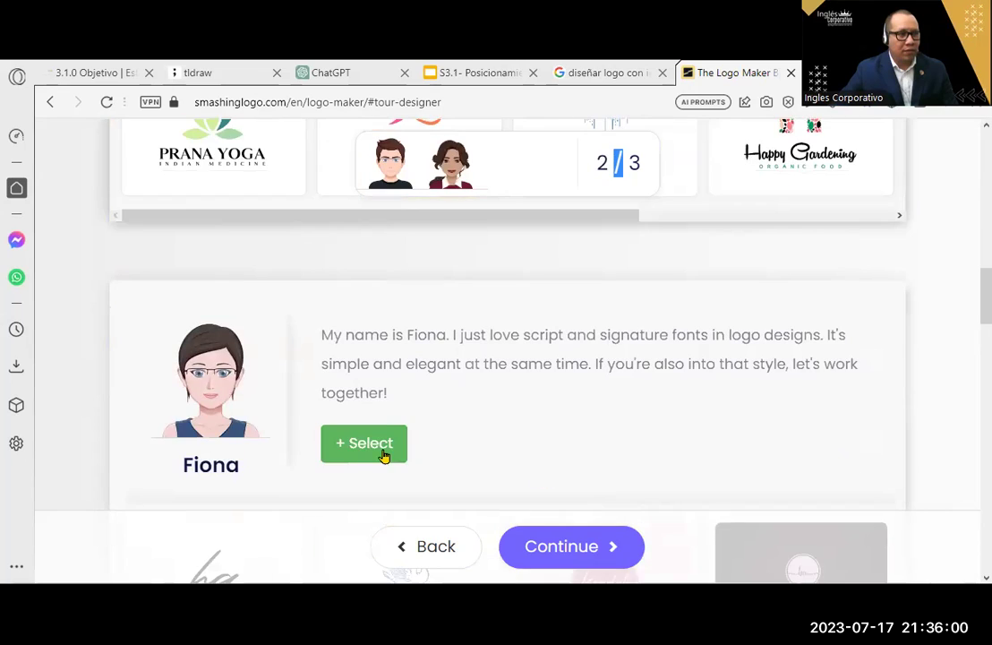
pyautogui.click(384, 445)
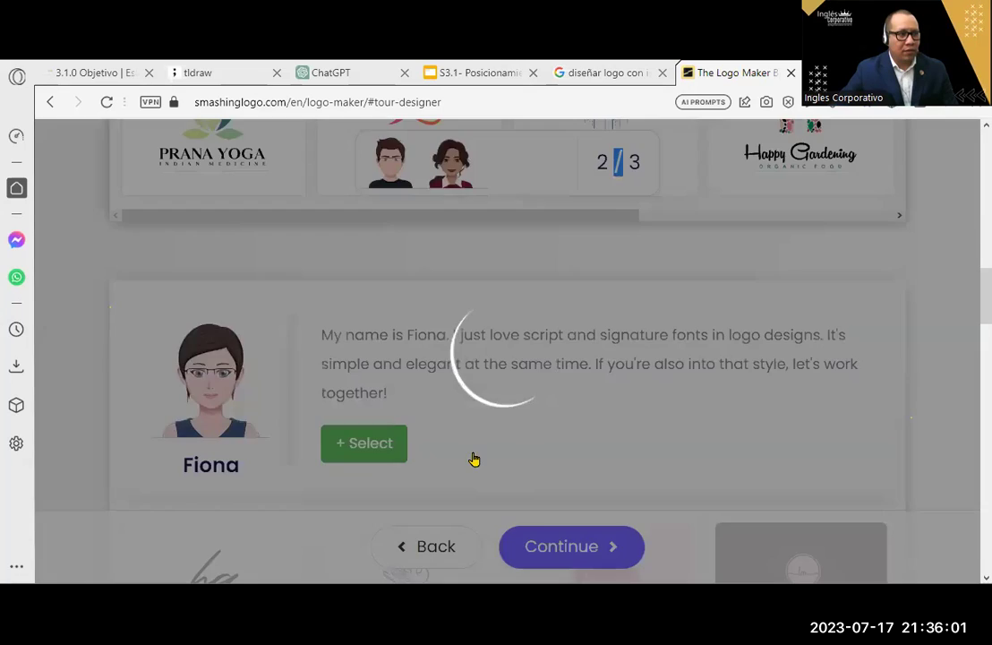
pyautogui.click(565, 547)
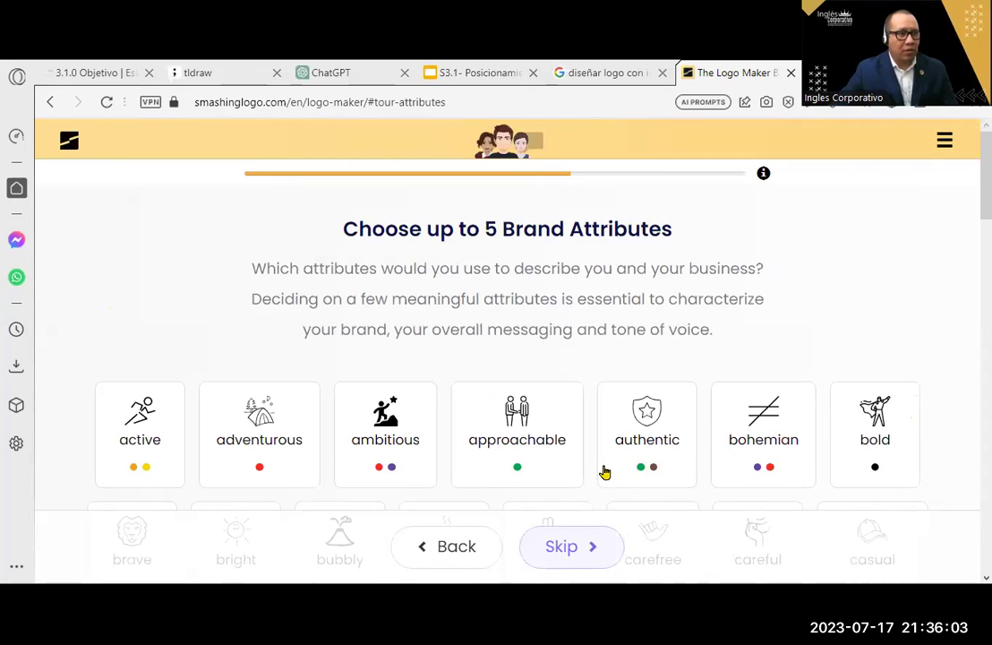
# - Choose the brand attributes adventurous, ambitious and approachable, and continue to the colors
pyautogui.scroll(-2, 599, 381)
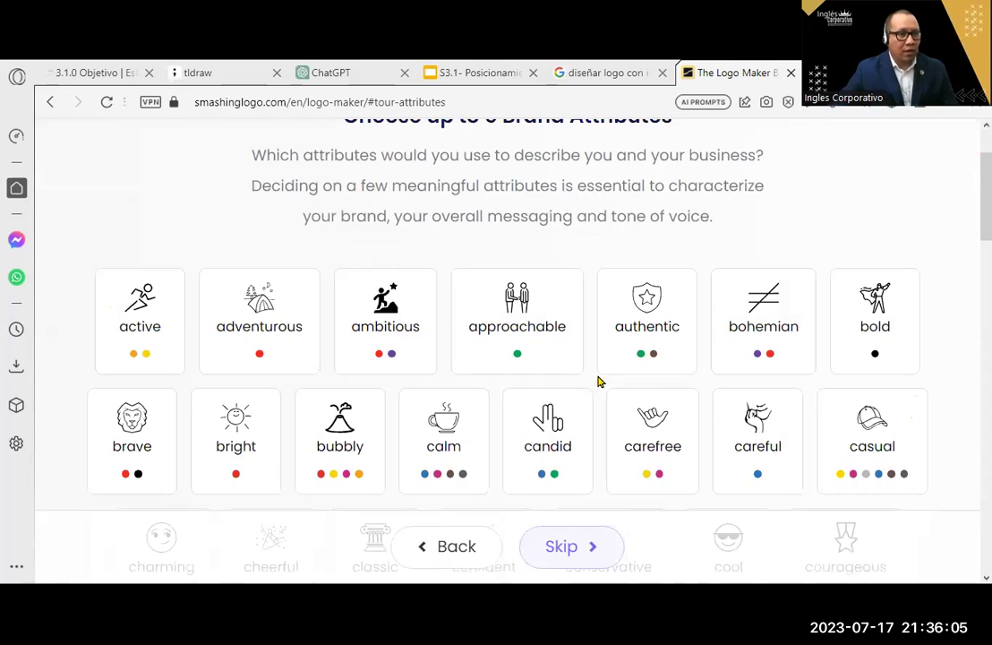
pyautogui.click(260, 321)
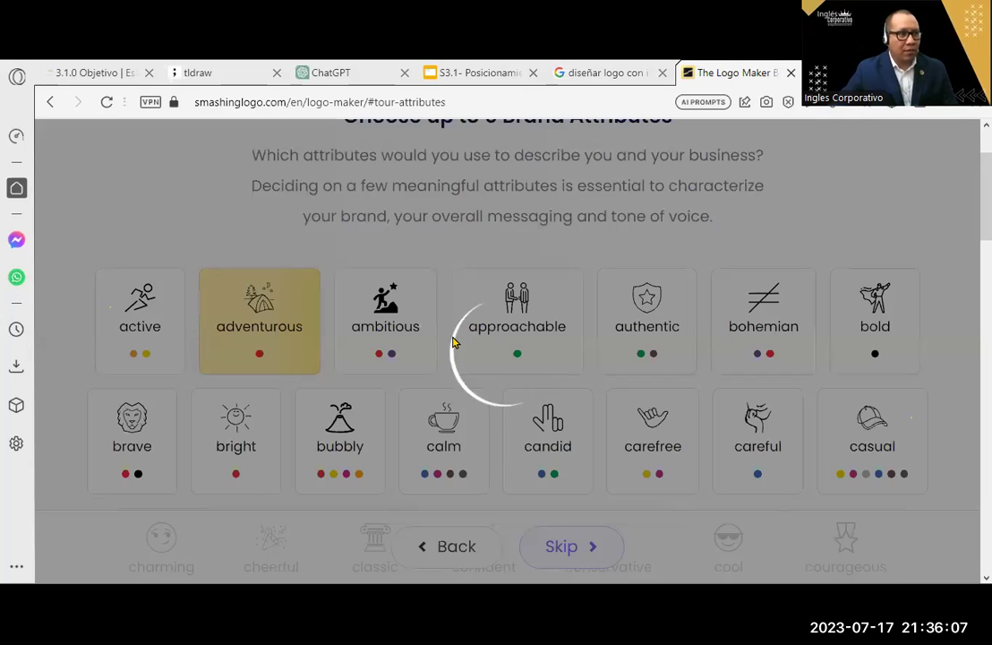
pyautogui.scroll(2, 591, 322)
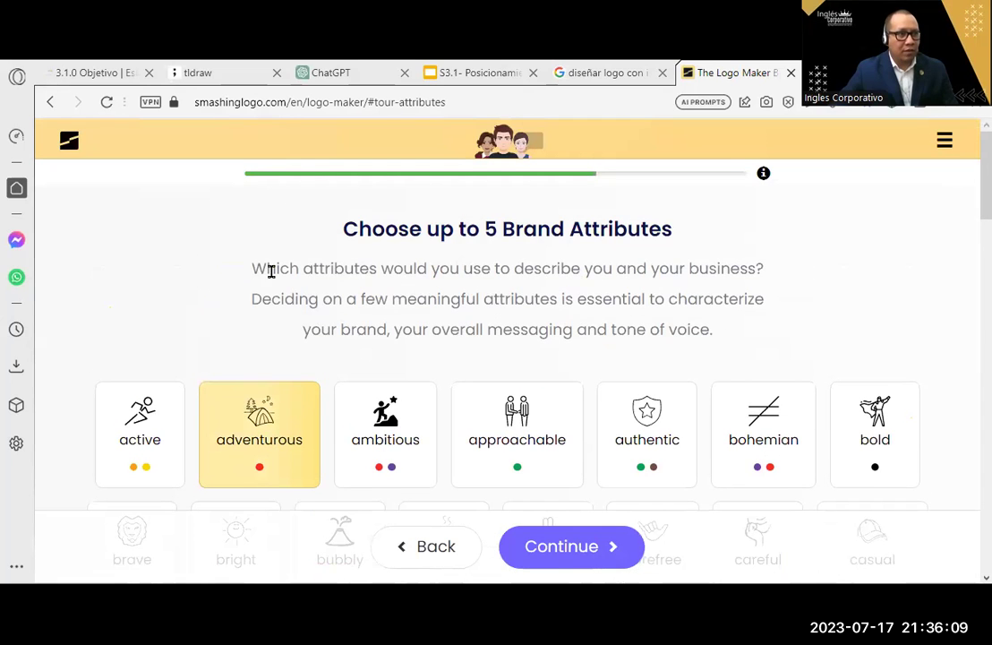
pyautogui.click(397, 439)
pyautogui.click(521, 461)
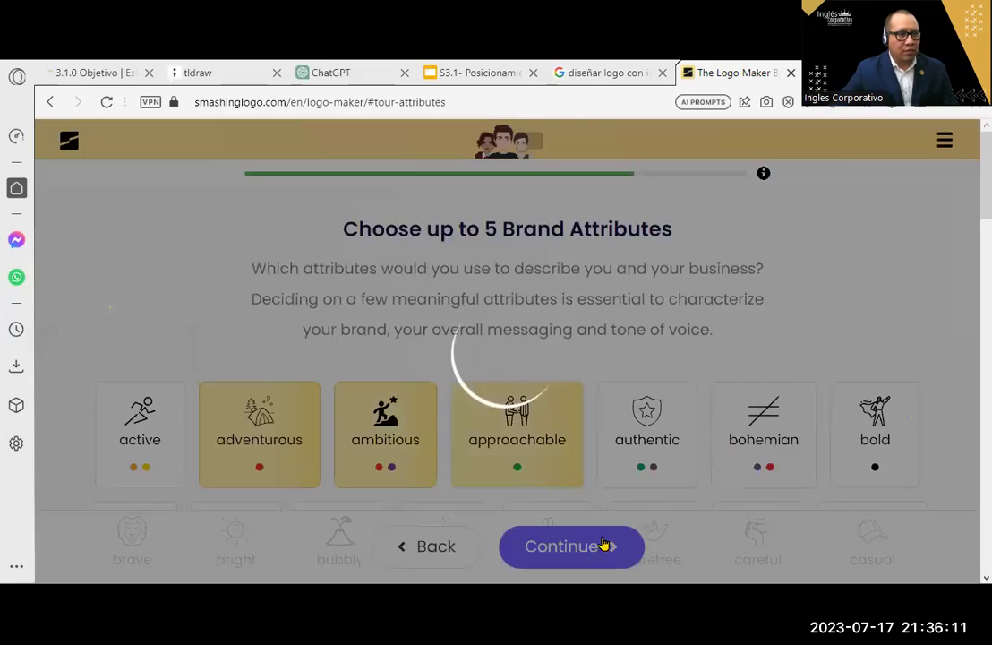
pyautogui.click(591, 548)
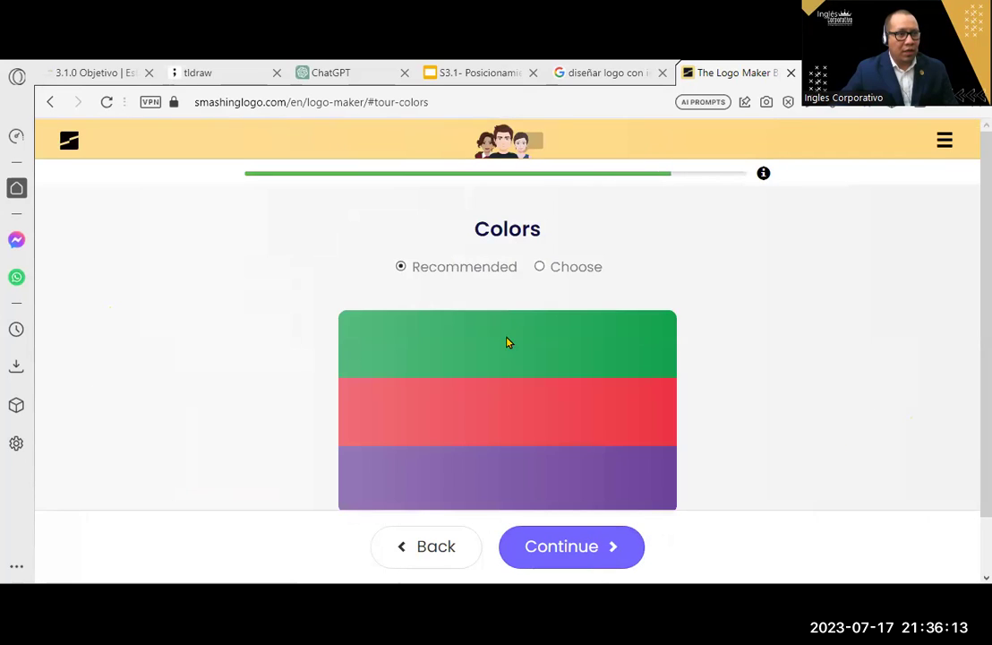
# - Keep the recommended logo colors and continue to the icon selection
pyautogui.scroll(-1, 525, 419)
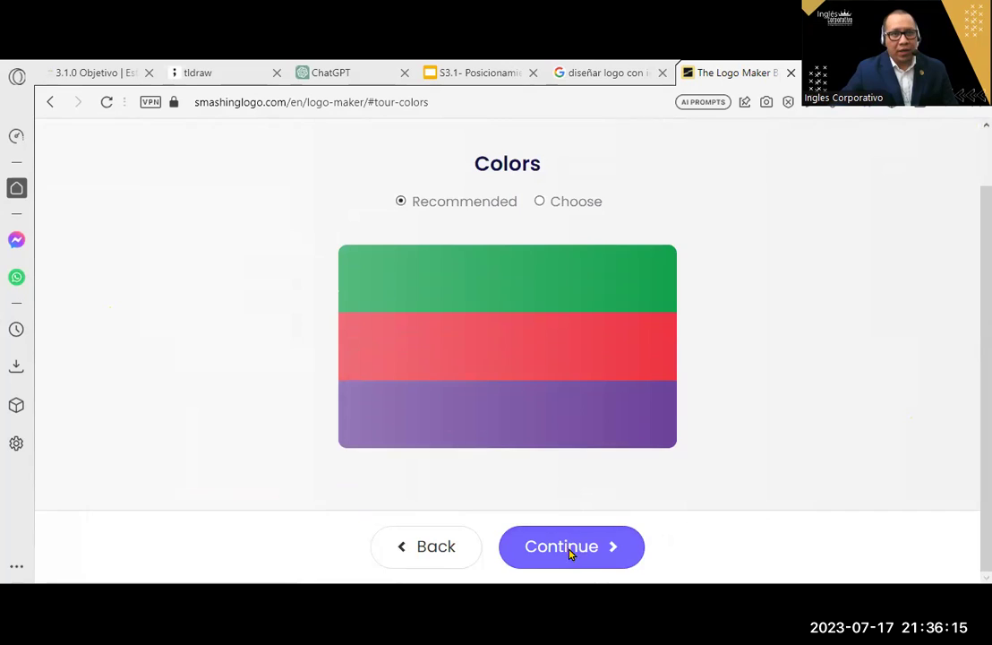
pyautogui.click(568, 553)
pyautogui.scroll(-2, 674, 383)
pyautogui.scroll(2, 490, 408)
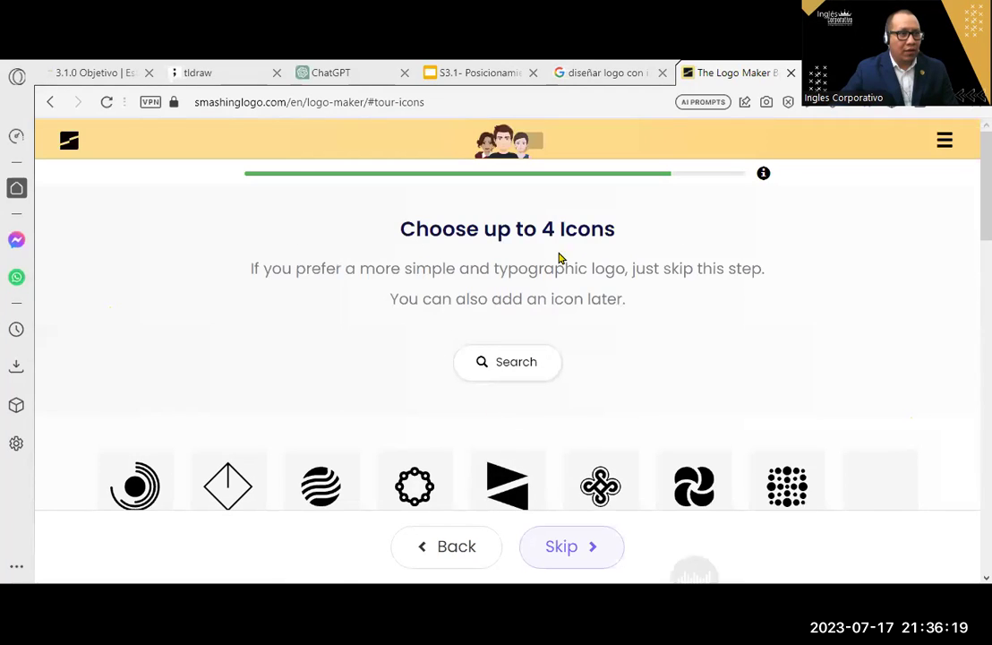
# - Choose the dot-with-arcs, concentric circles, thin wavy lines and vertical sound bars icons, and finish the icon selection
pyautogui.scroll(-2, 324, 394)
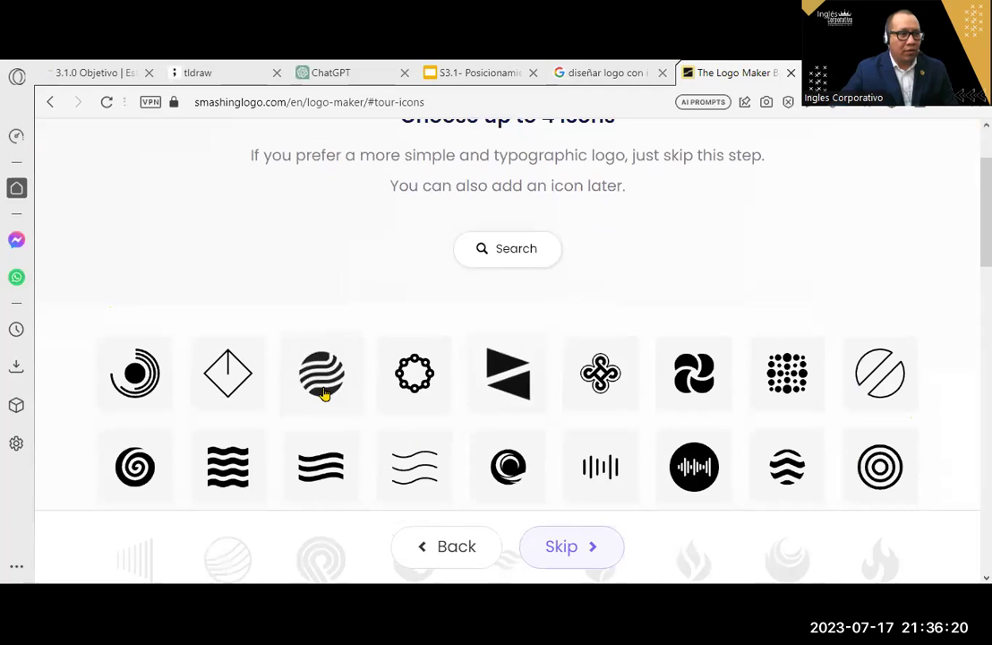
pyautogui.click(169, 380)
pyautogui.scroll(-1, 860, 359)
pyautogui.click(877, 288)
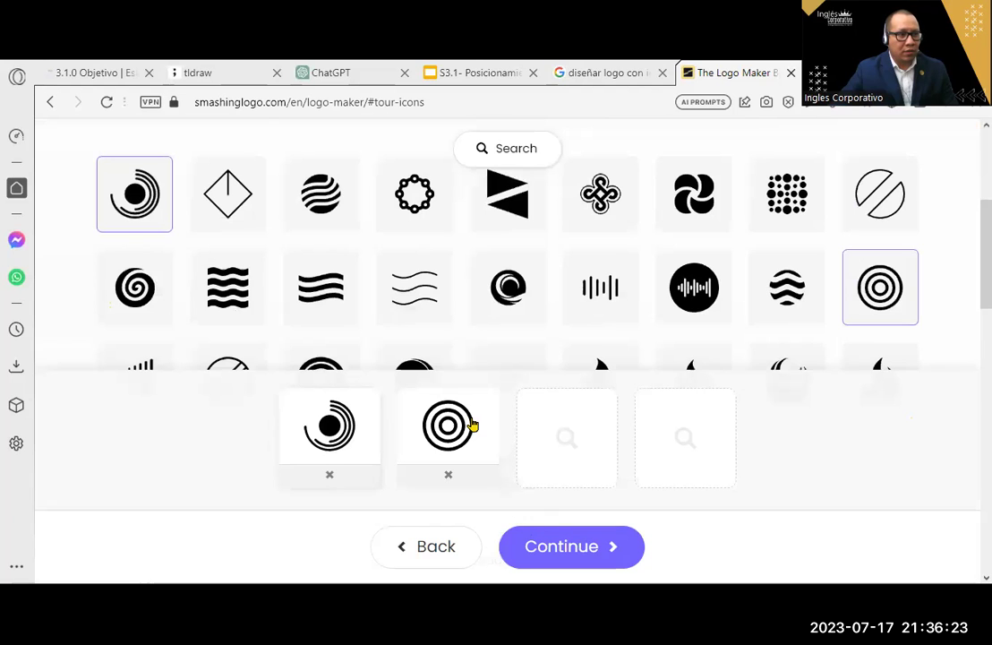
pyautogui.click(413, 286)
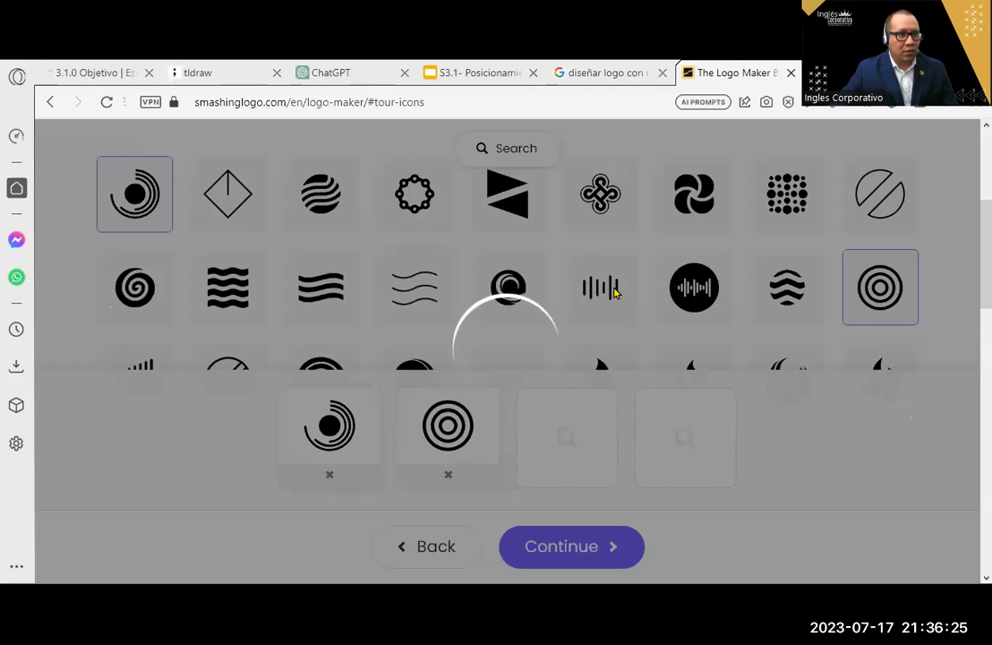
pyautogui.click(601, 287)
pyautogui.click(589, 548)
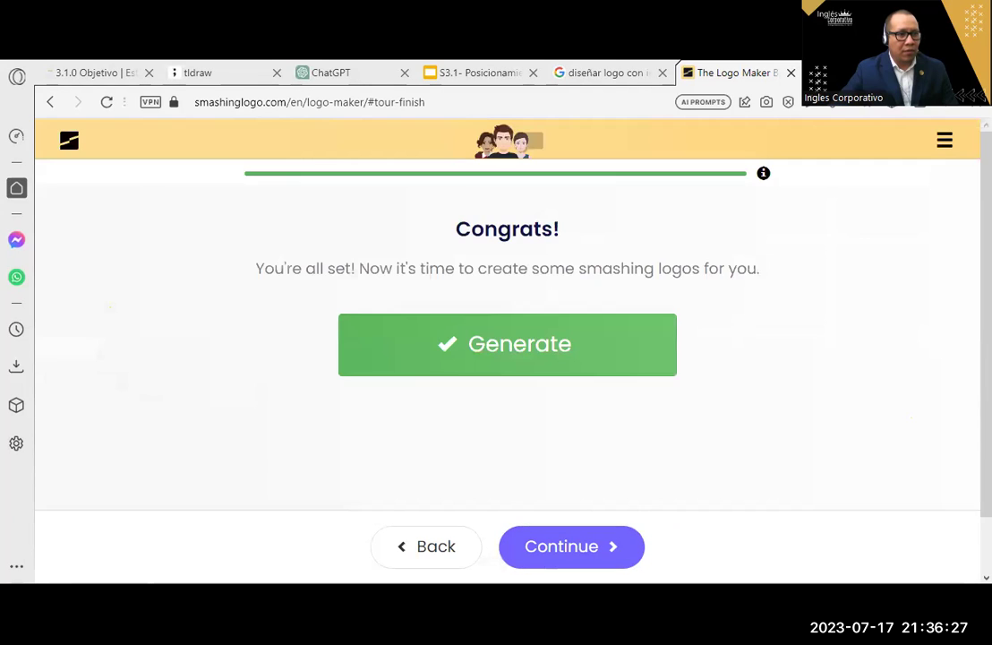
# - Generate the Galletas Joss logos and look through the resulting designs
pyautogui.click(593, 363)
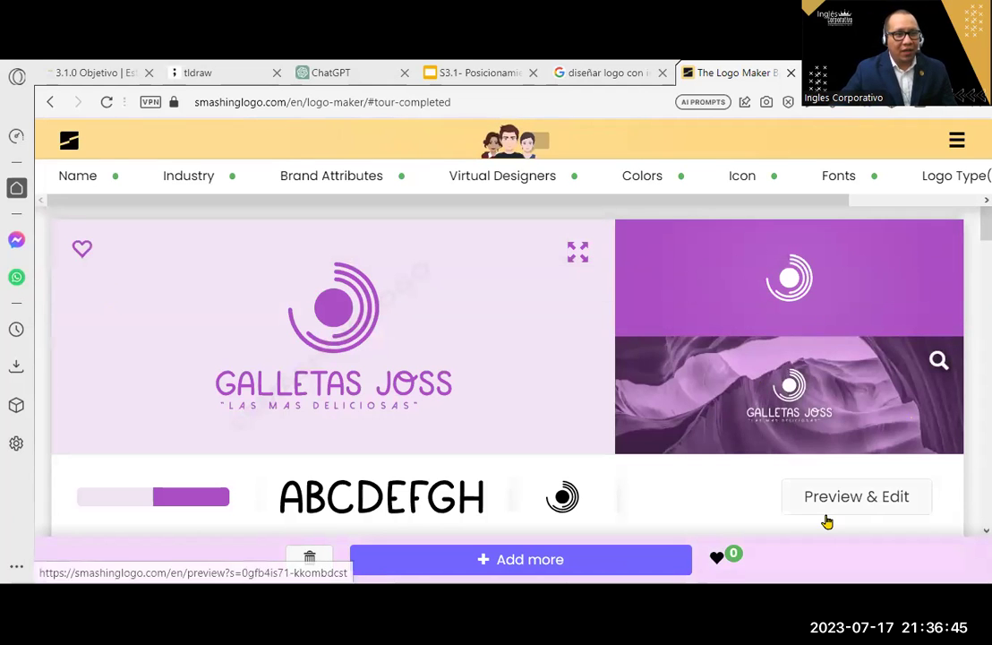
pyautogui.scroll(-1, 507, 368)
pyautogui.scroll(-6, 507, 367)
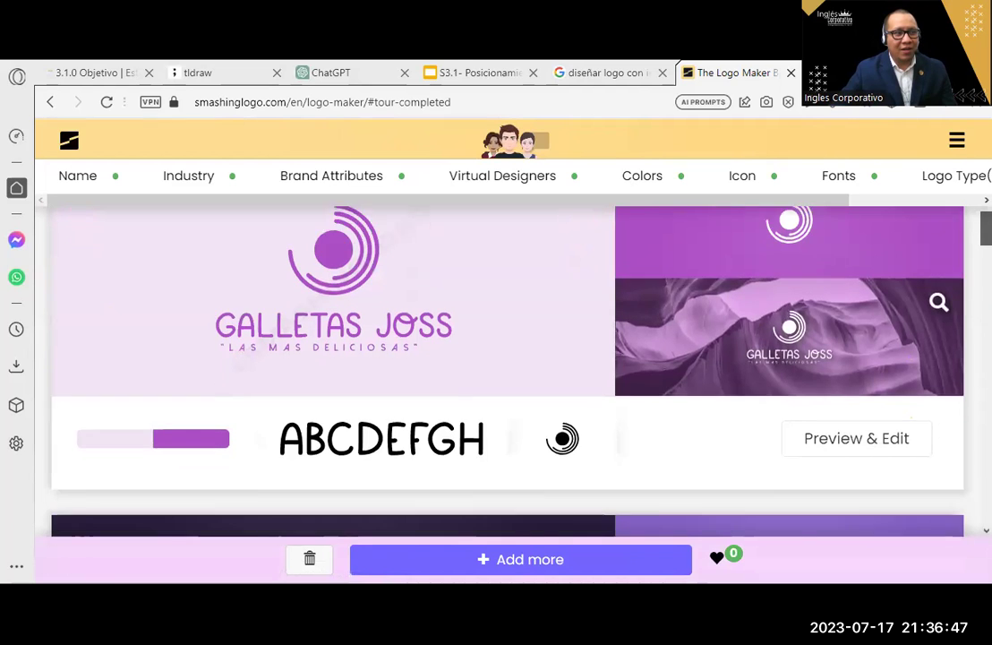
pyautogui.scroll(-2, 507, 371)
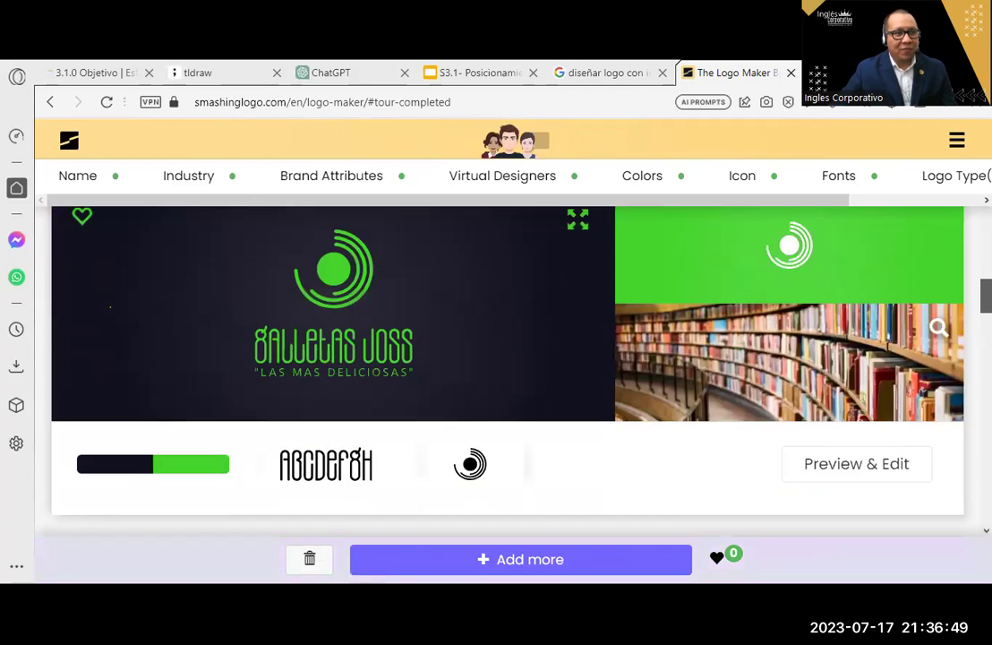
pyautogui.scroll(-5, 507, 370)
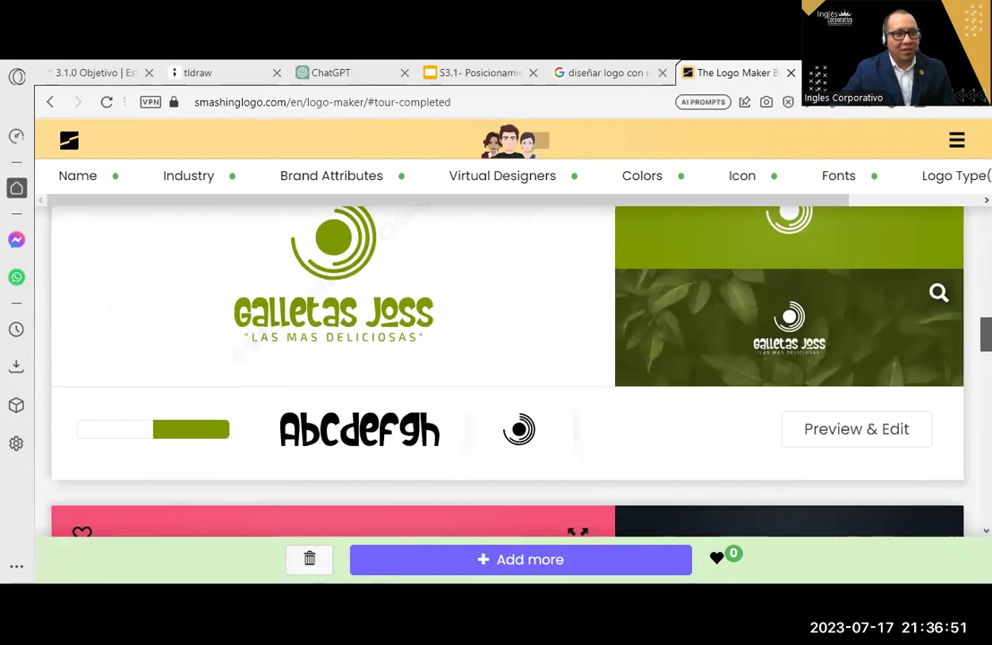
# - Look through the remaining Galletas Joss logo designs to the end of the results and return to the first one
pyautogui.scroll(-5, 507, 371)
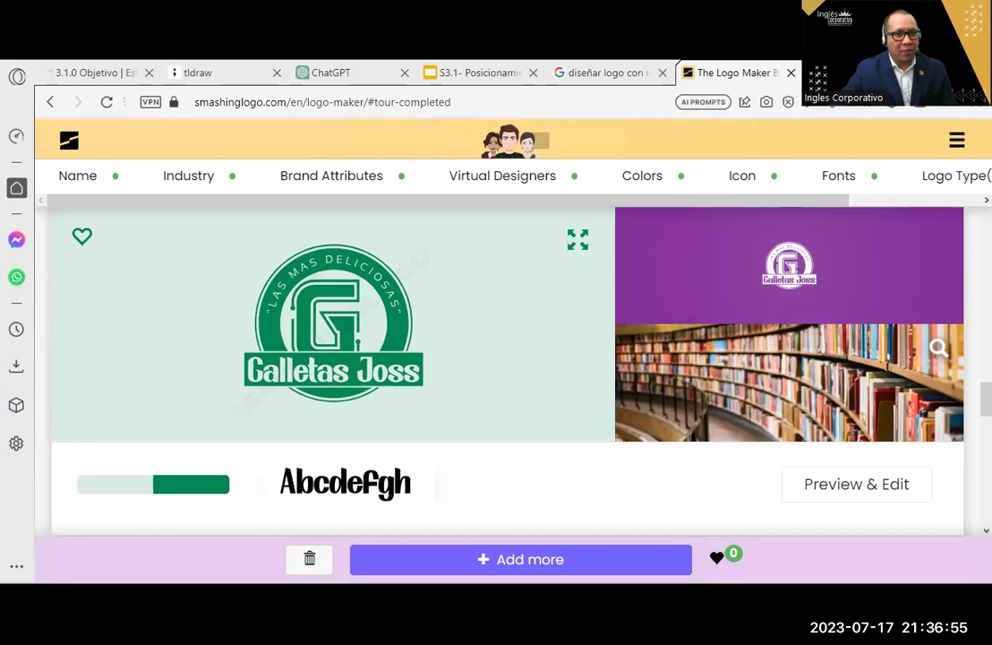
pyautogui.scroll(-5, 507, 371)
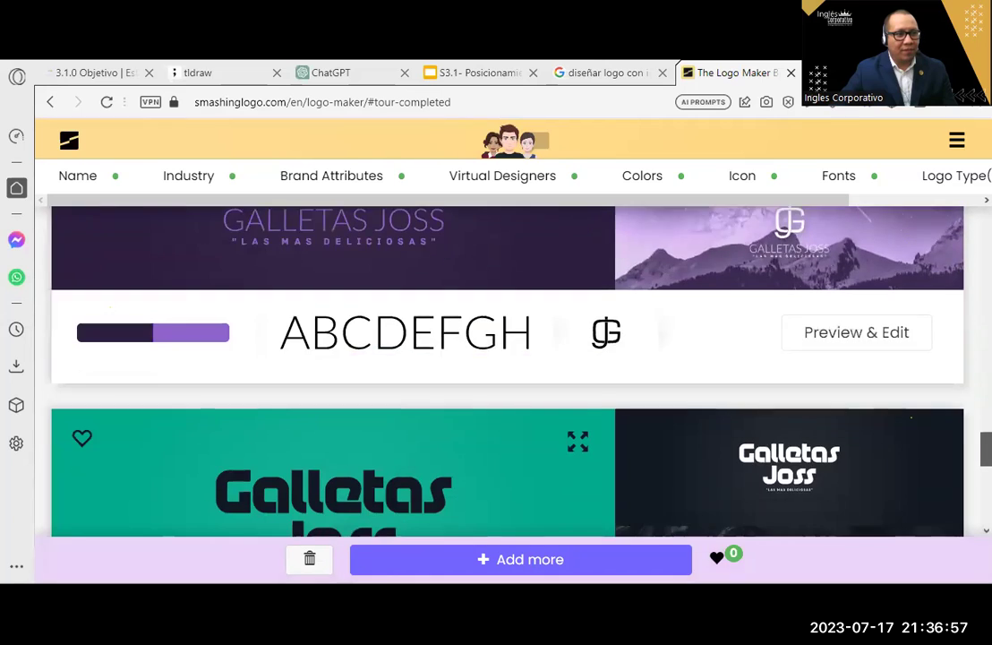
pyautogui.scroll(-5, 507, 370)
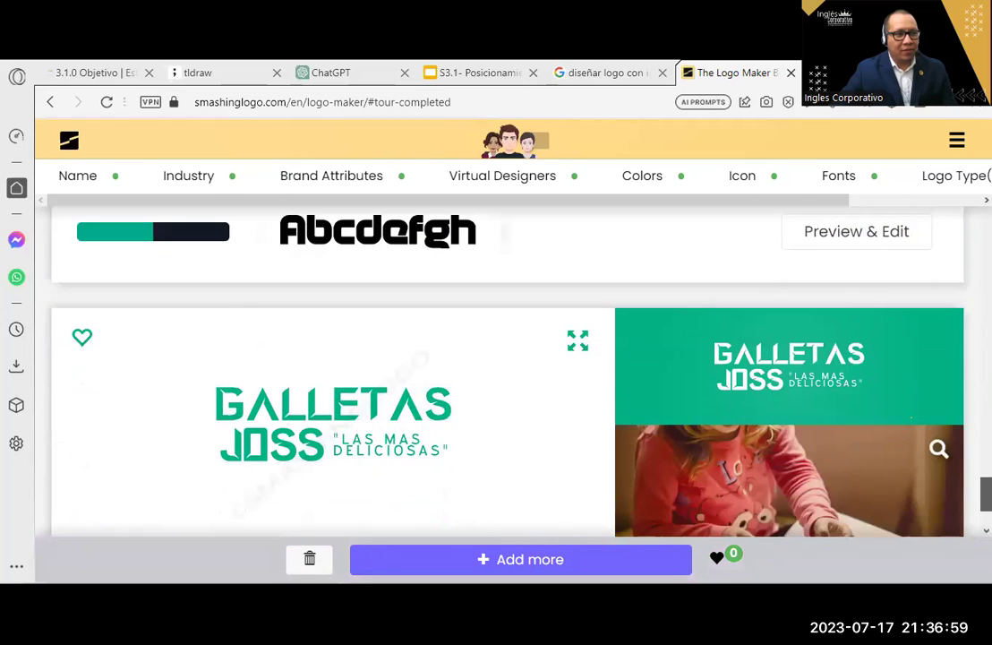
pyautogui.scroll(-2, 507, 371)
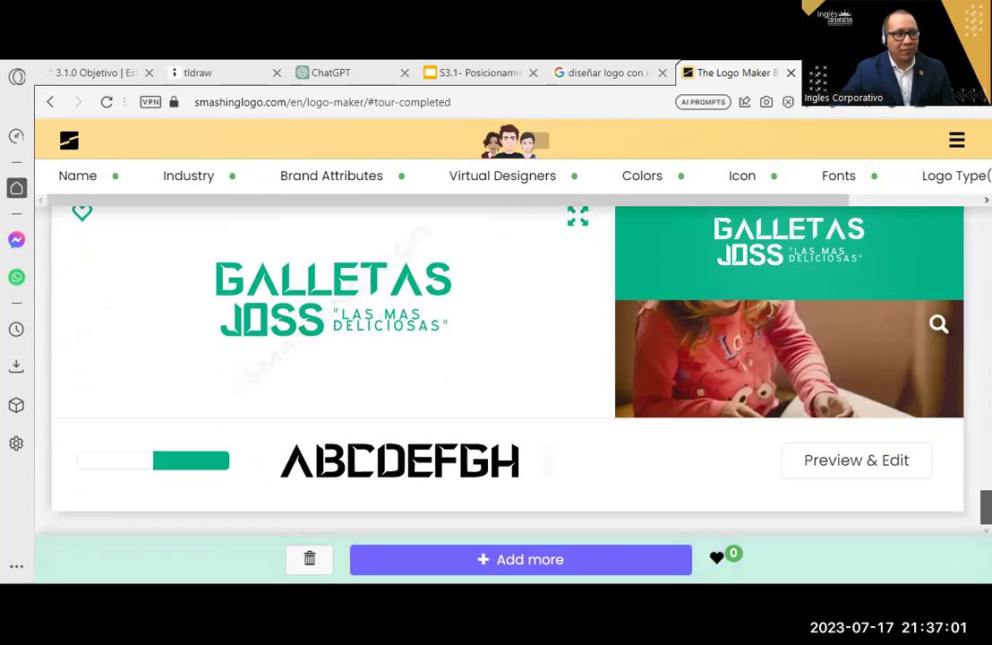
pyautogui.scroll(-6, 507, 358)
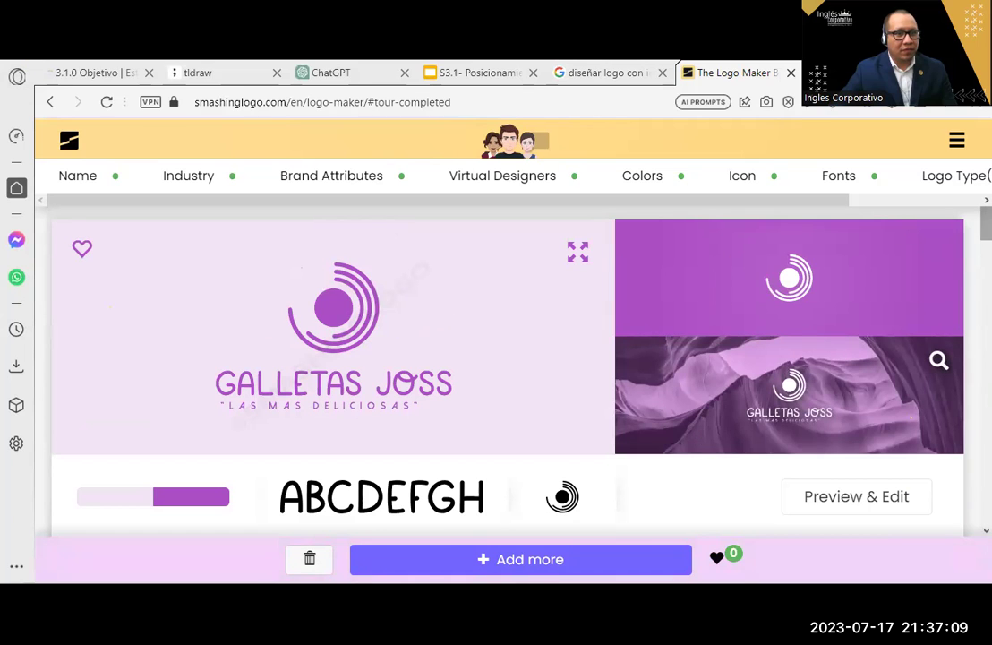
pyautogui.scroll(-1, 507, 358)
pyautogui.scroll(-4, 507, 359)
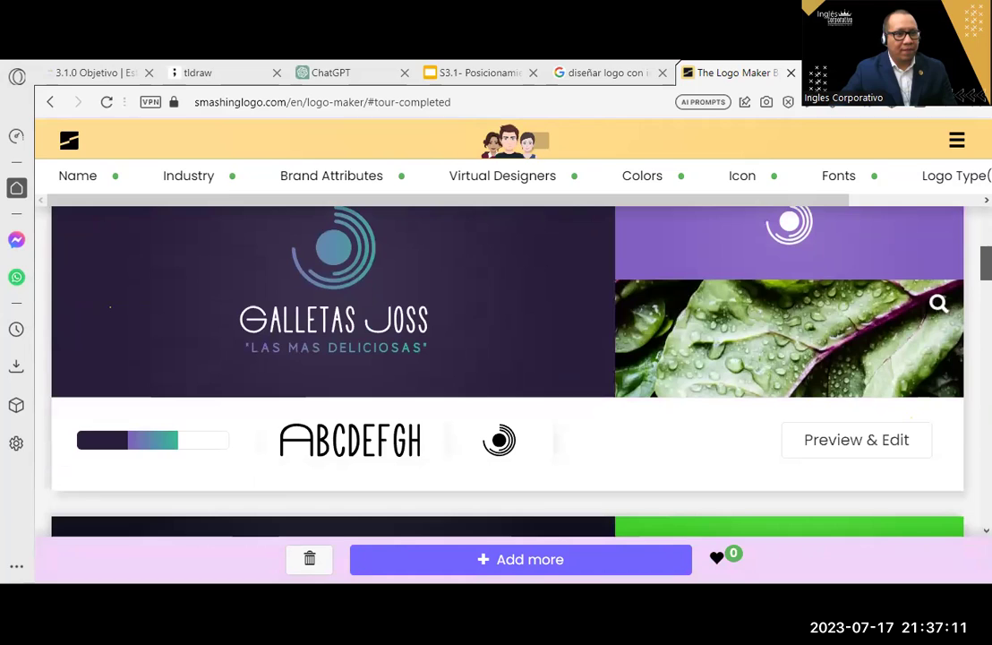
pyautogui.scroll(4, 110, 308)
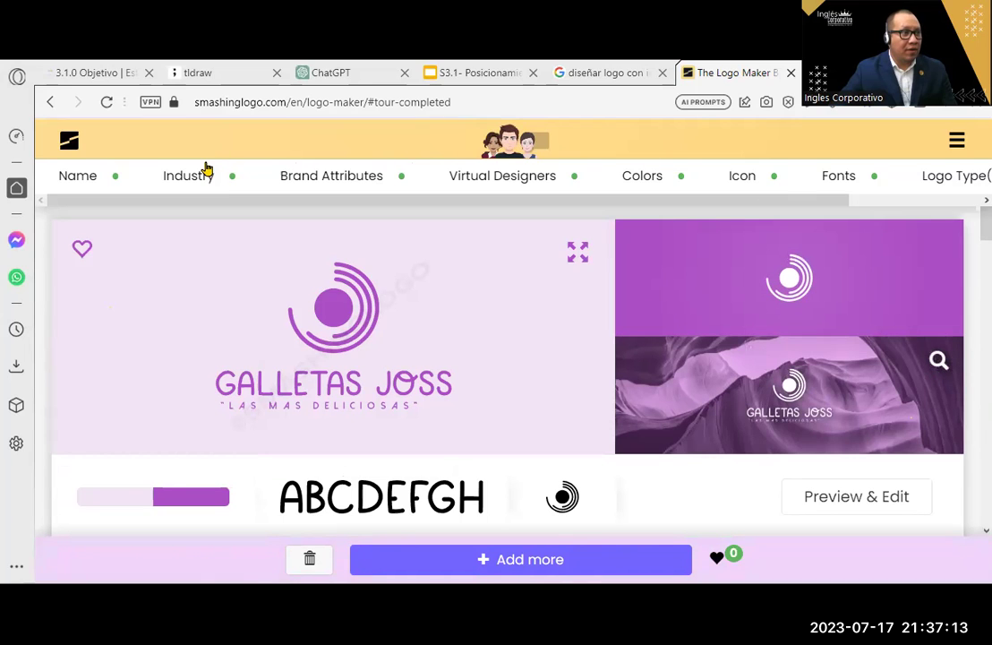
# - Remove Venture capital company from the logo's selected industries
pyautogui.click(192, 178)
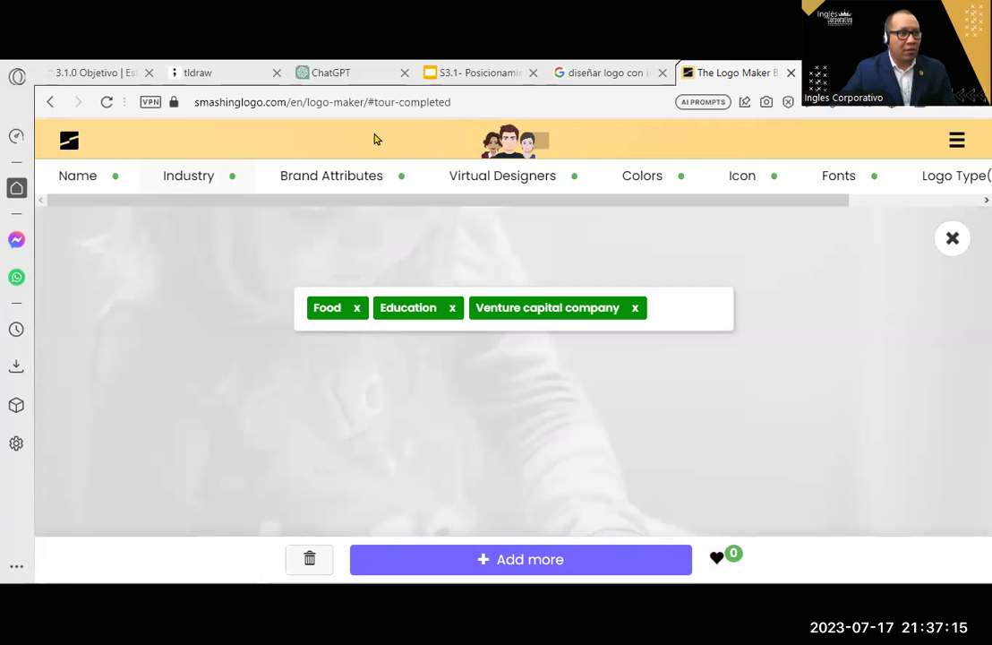
pyautogui.click(636, 308)
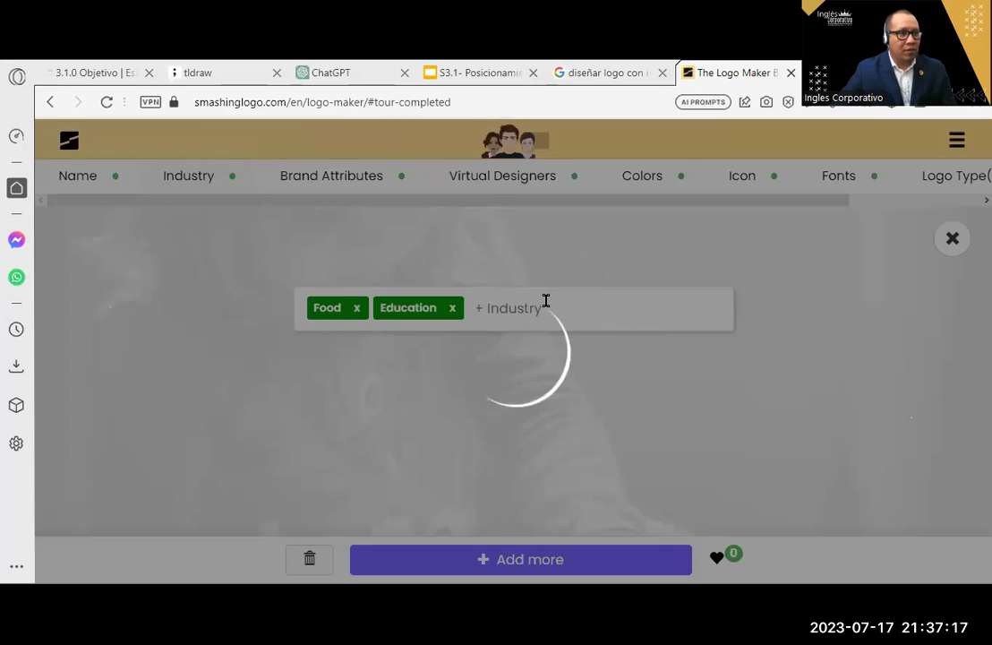
# - Deselect the approachable brand attribute and add calm, creative and cultured to the selection
pyautogui.click(273, 179)
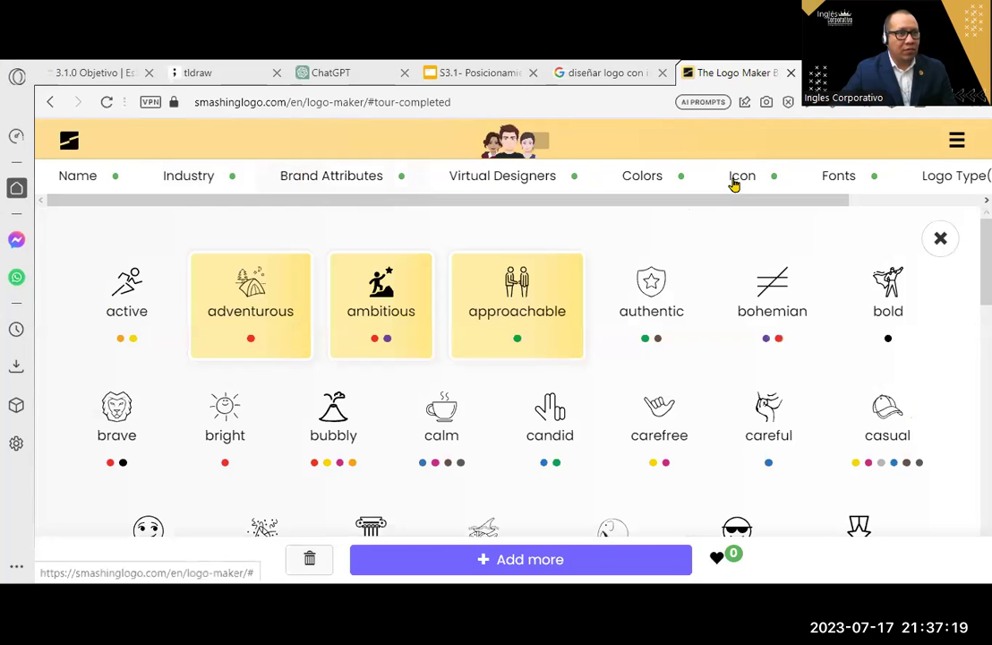
pyautogui.moveTo(616, 264); pyautogui.dragTo(558, 470)
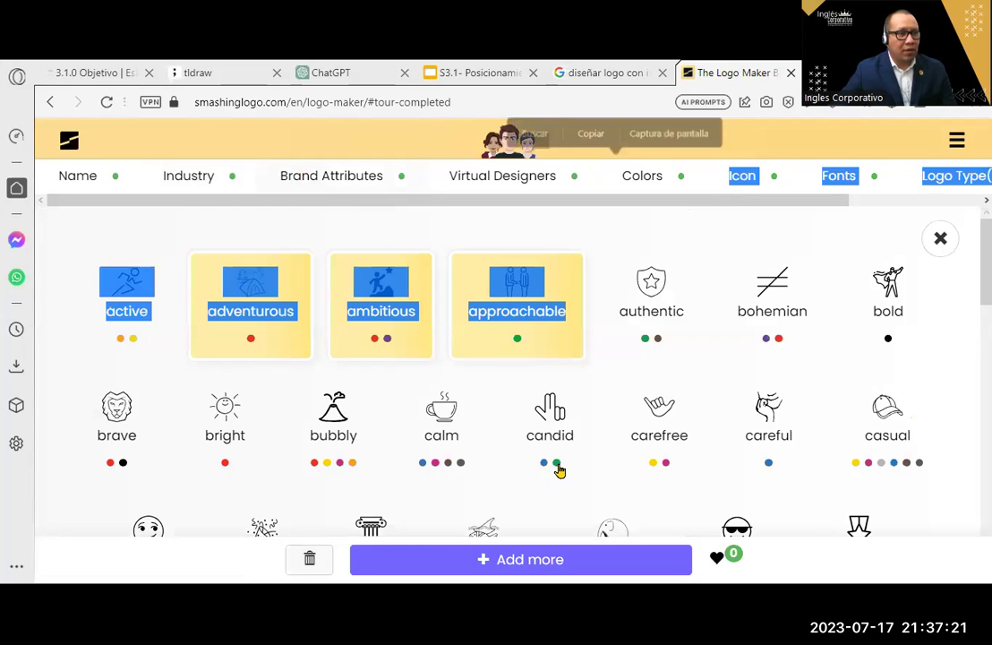
pyautogui.click(558, 470)
pyautogui.click(553, 287)
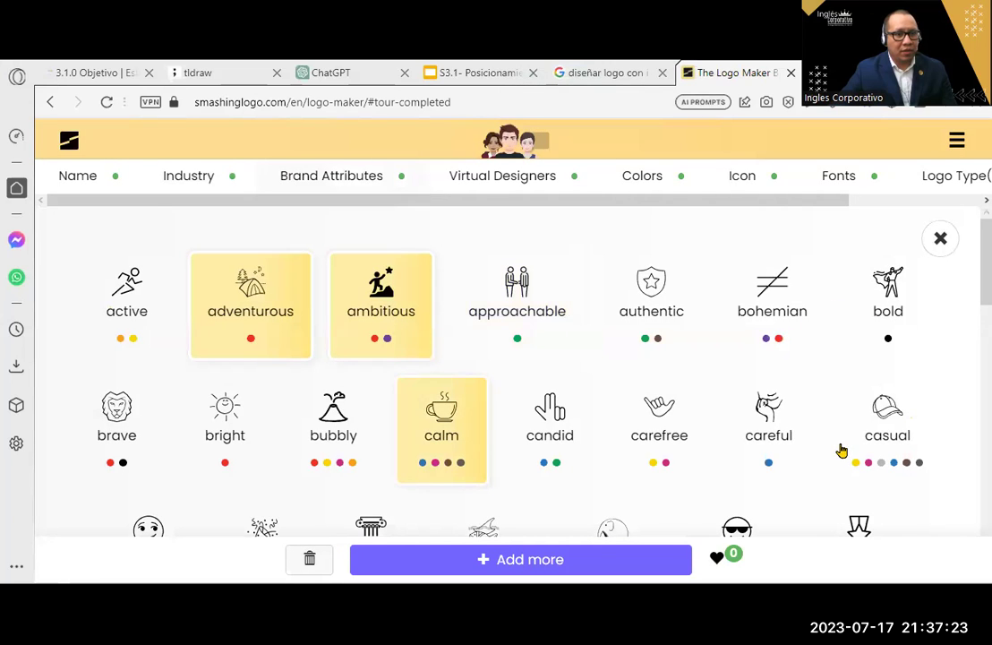
pyautogui.scroll(-5, 842, 450)
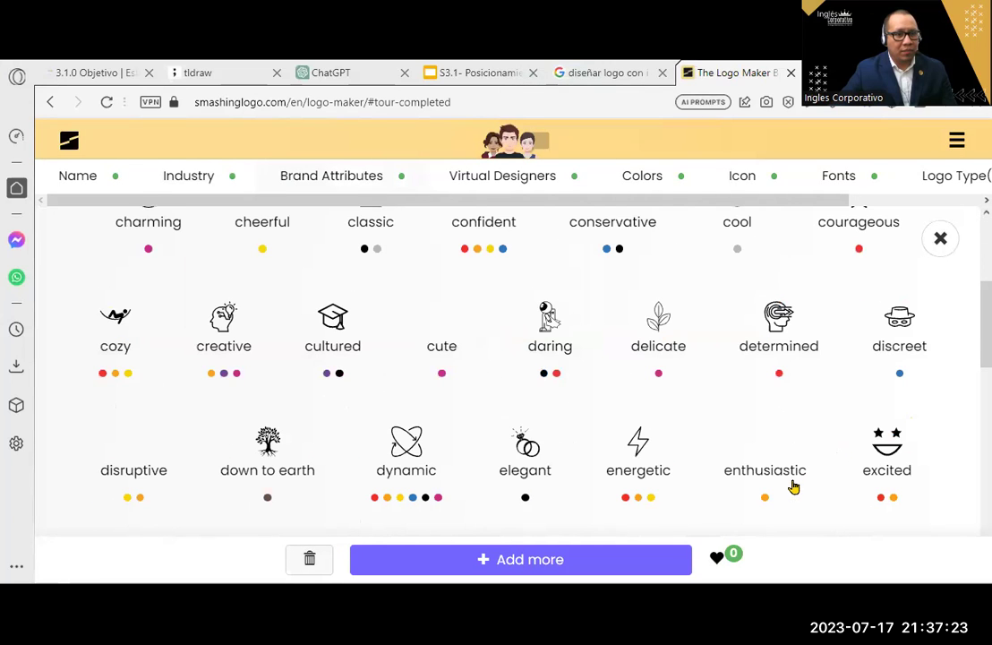
pyautogui.click(262, 339)
pyautogui.click(343, 336)
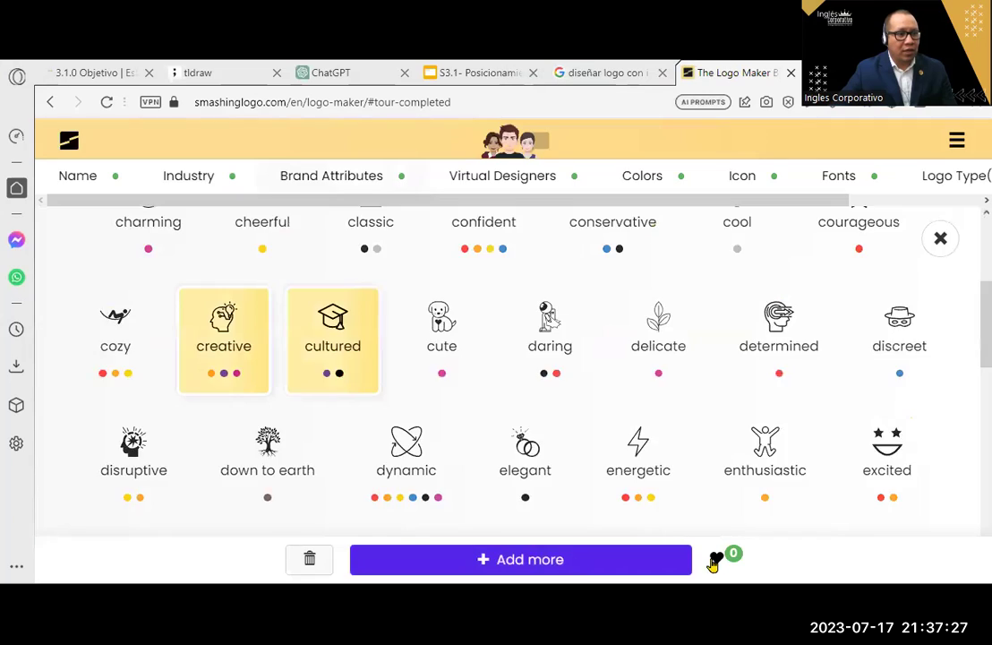
pyautogui.scroll(5, 885, 270)
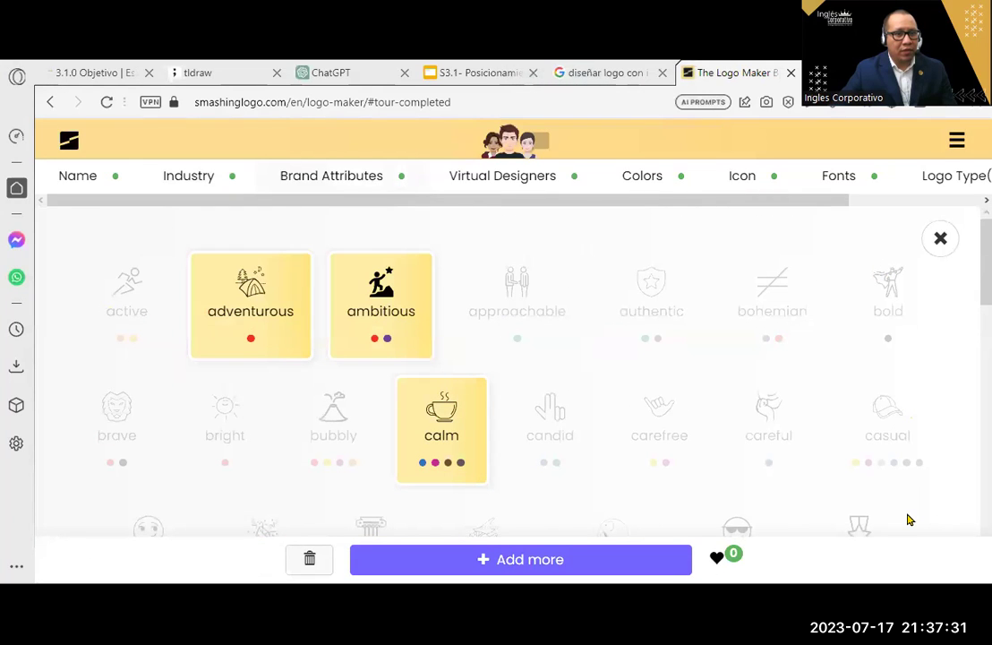
# - Review the Icon, Monogram and Name logo type options and return to the generated logos
pyautogui.moveTo(844, 202); pyautogui.dragTo(975, 202)
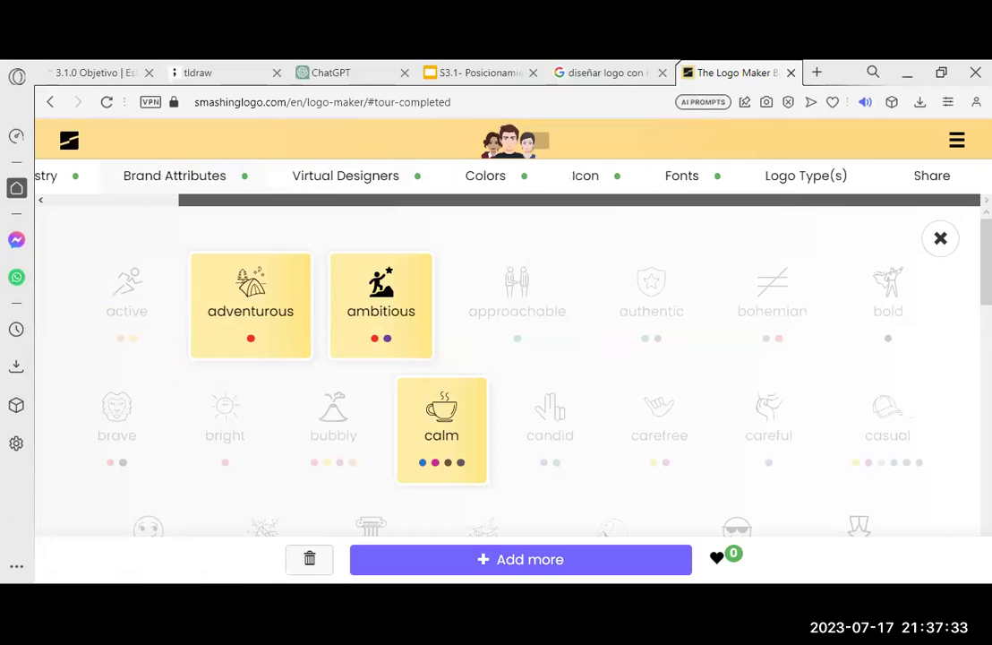
pyautogui.click(806, 179)
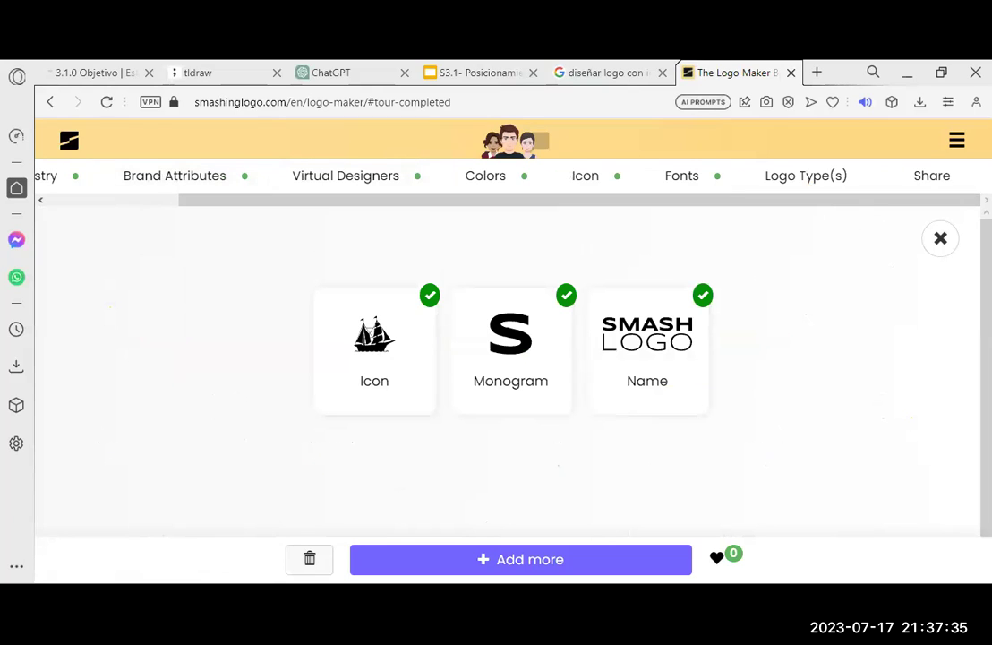
pyautogui.scroll(-1, 510, 359)
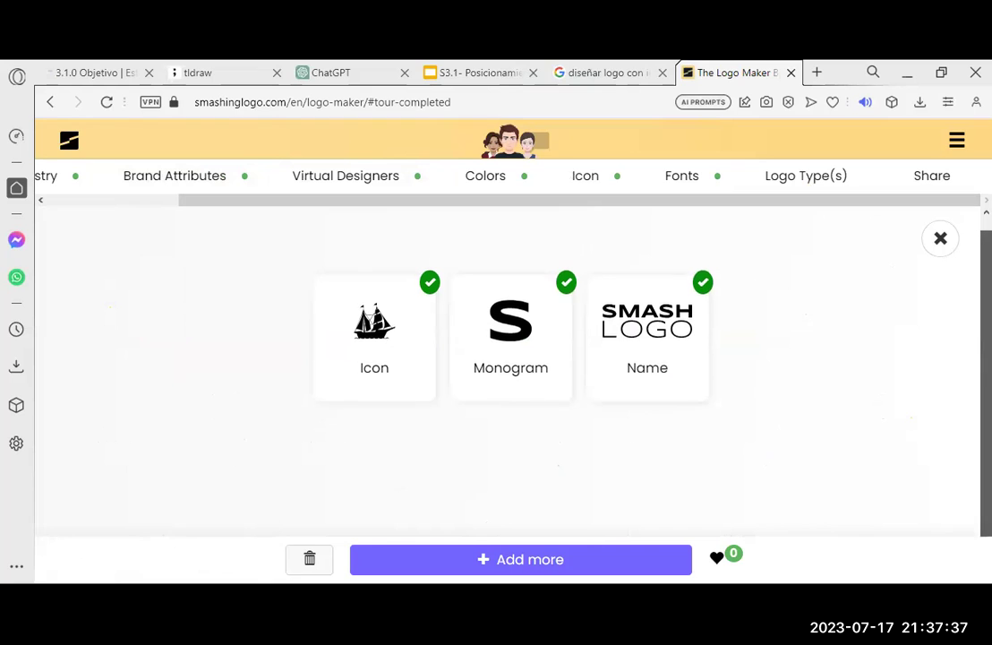
pyautogui.scroll(1, 953, 167)
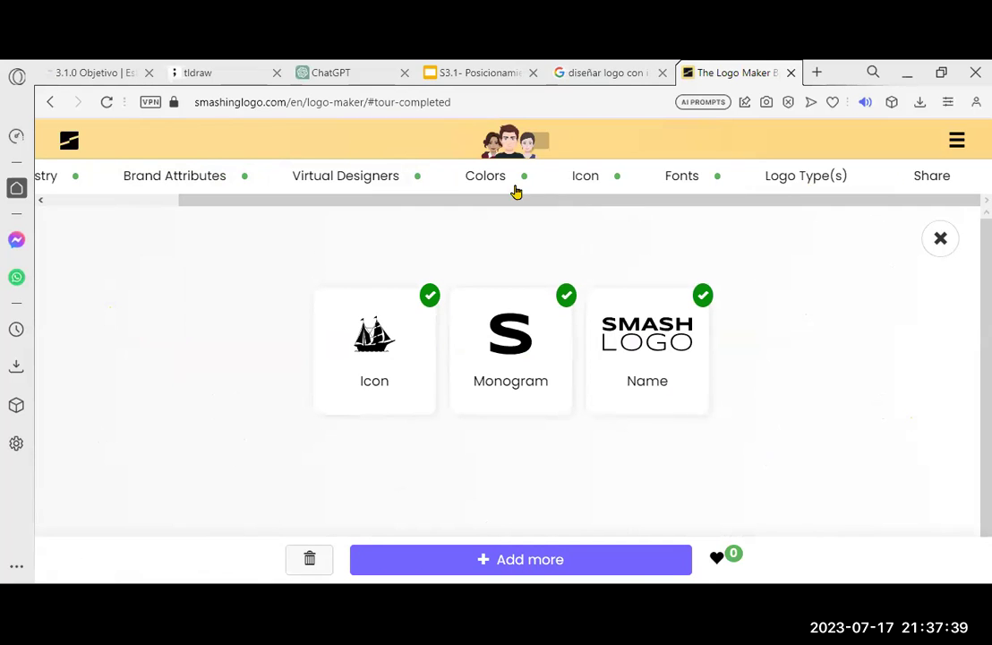
pyautogui.click(809, 180)
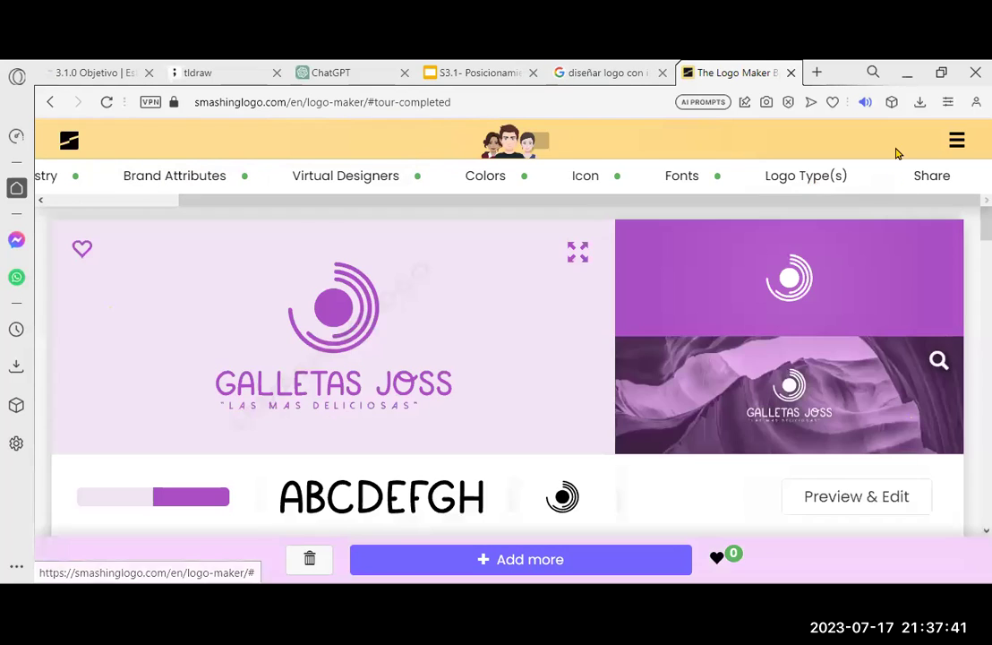
# - Compare the generated logos again and open the preview of the purple dot-with-arcs Galletas Joss design
pyautogui.scroll(-3, 819, 357)
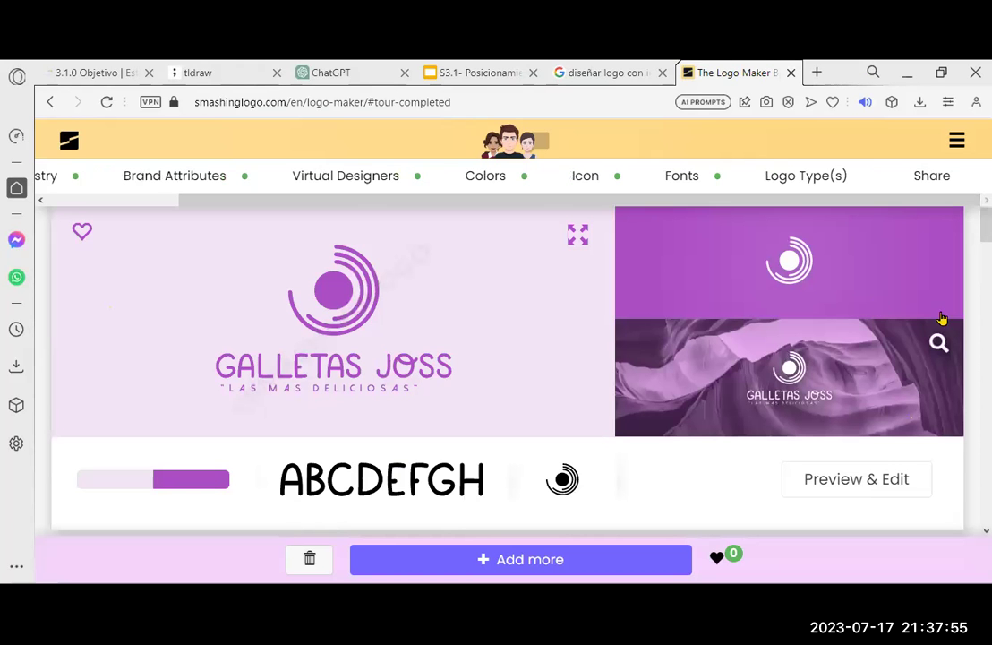
pyautogui.scroll(-8, 872, 473)
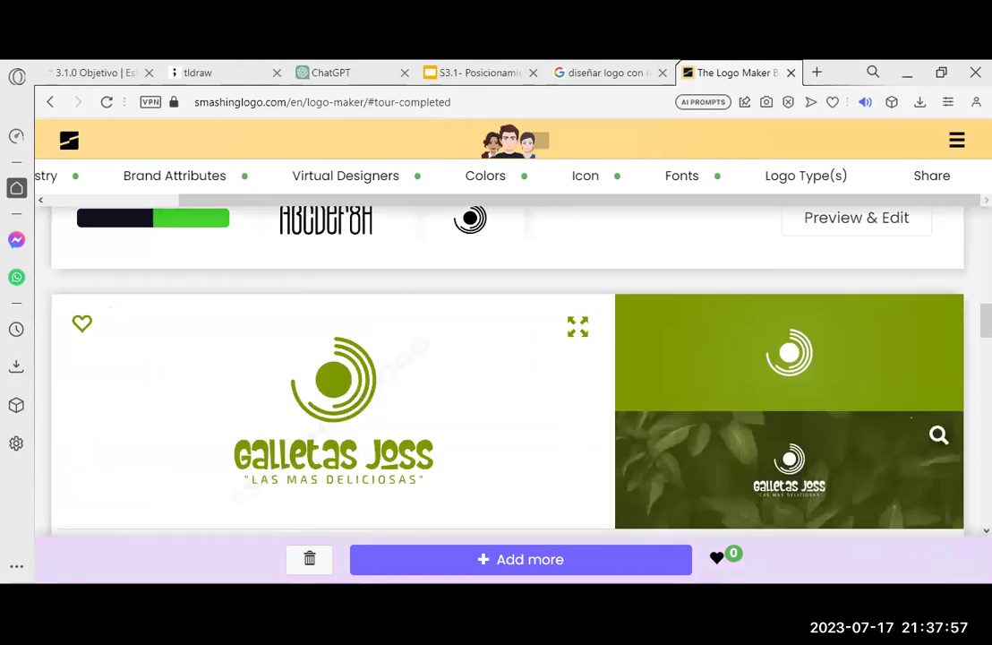
pyautogui.scroll(-10, 777, 453)
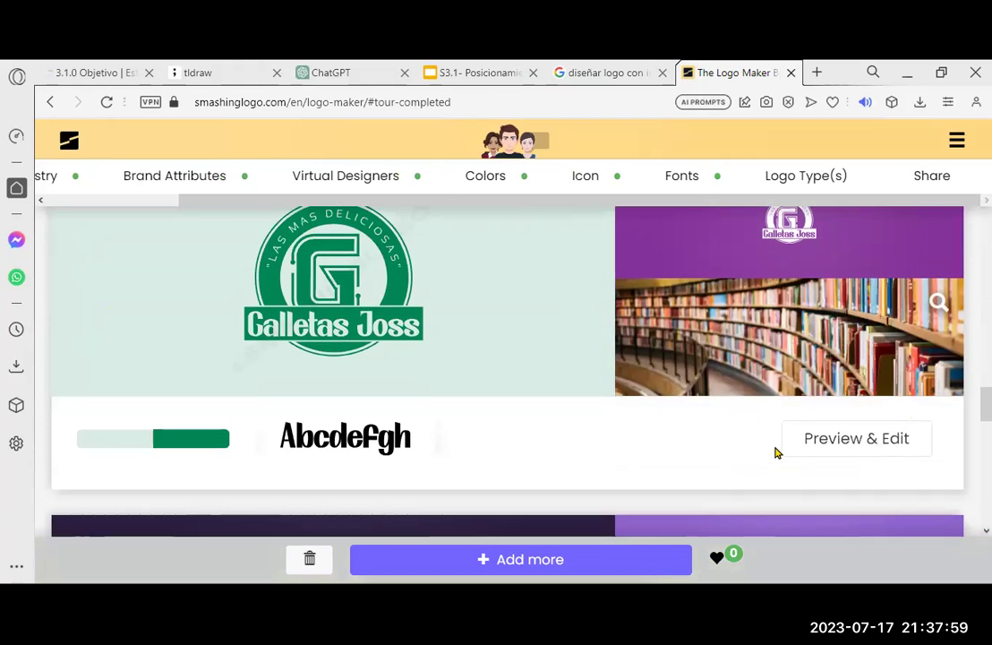
pyautogui.scroll(-8, 778, 453)
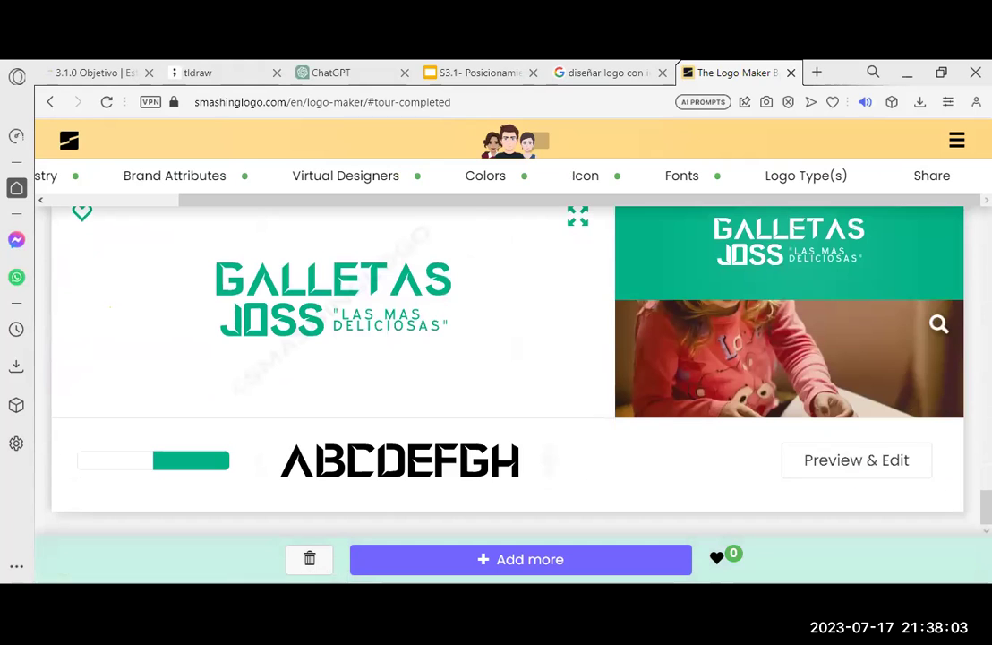
pyautogui.scroll(10, 502, 358)
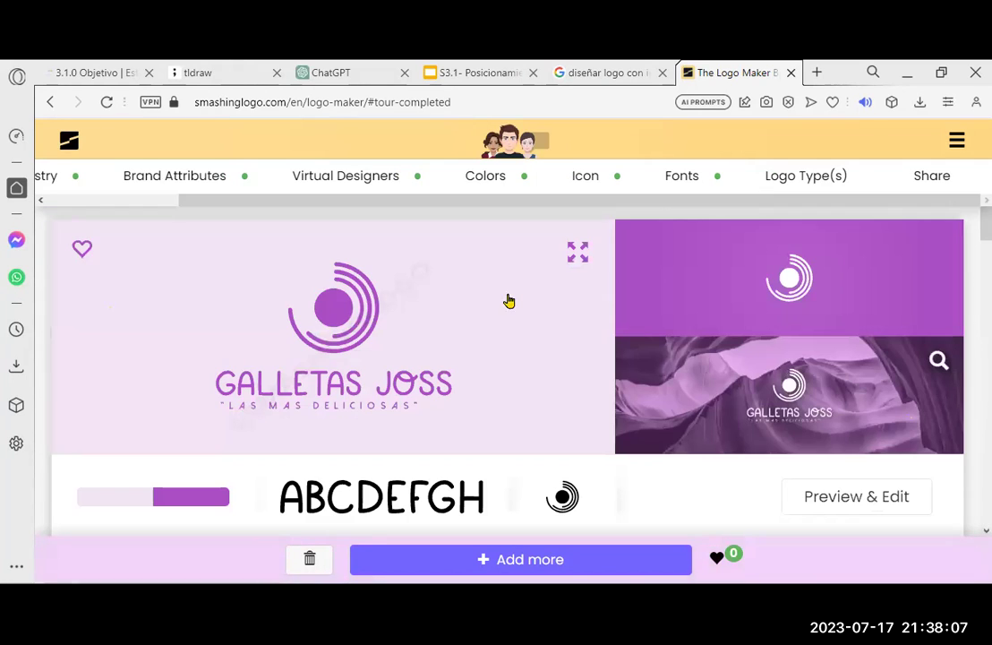
pyautogui.click(527, 348)
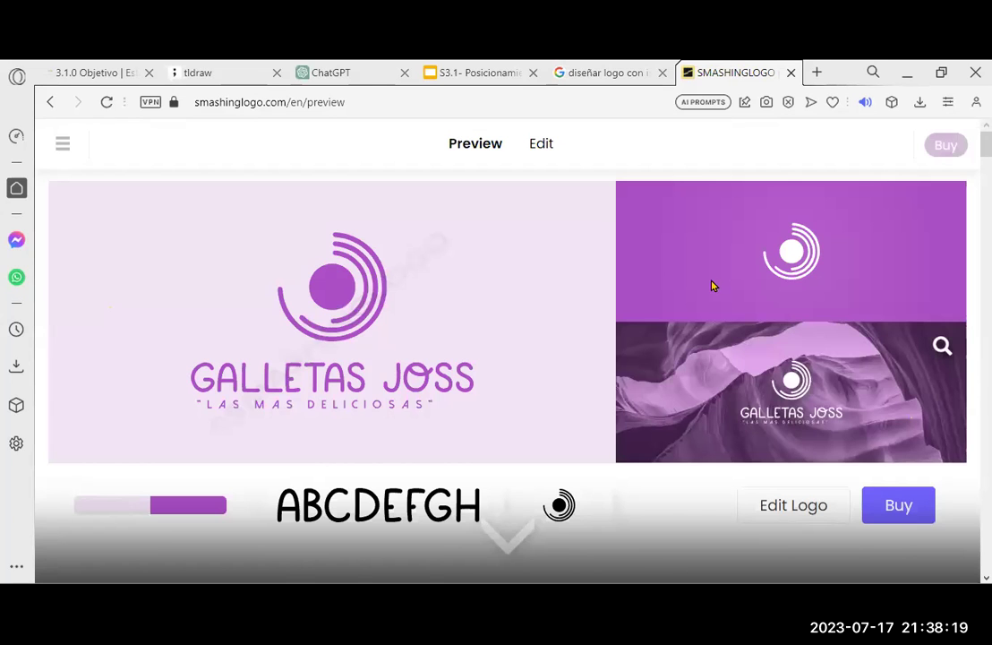
# - Examine the logo's brand preview, including the merchandise and business card mockups, colors, icon, typeface and billboard
pyautogui.scroll(-5, 686, 315)
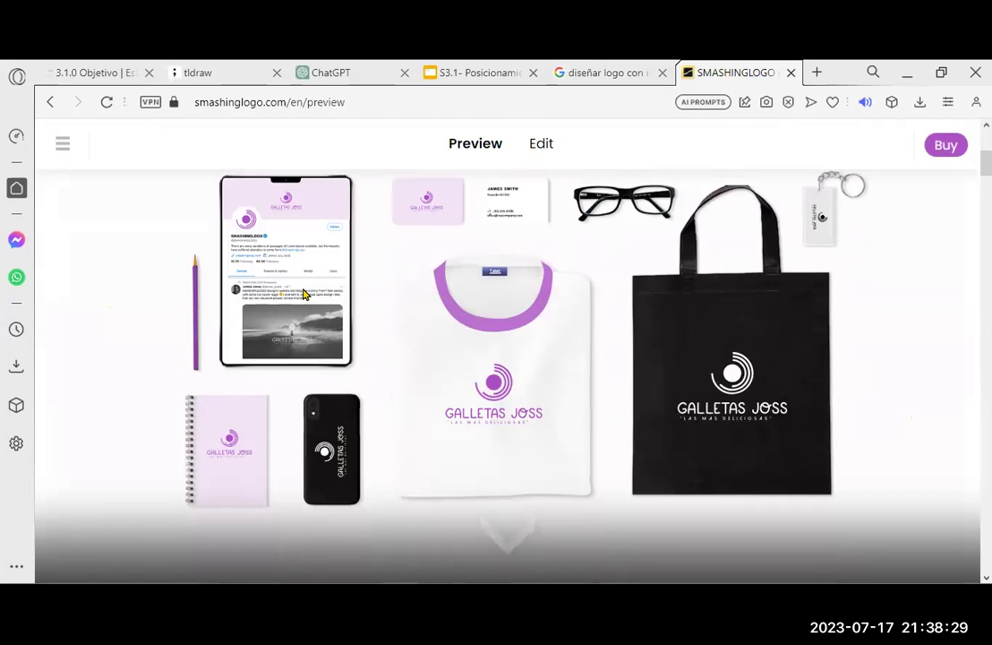
pyautogui.scroll(-10, 304, 296)
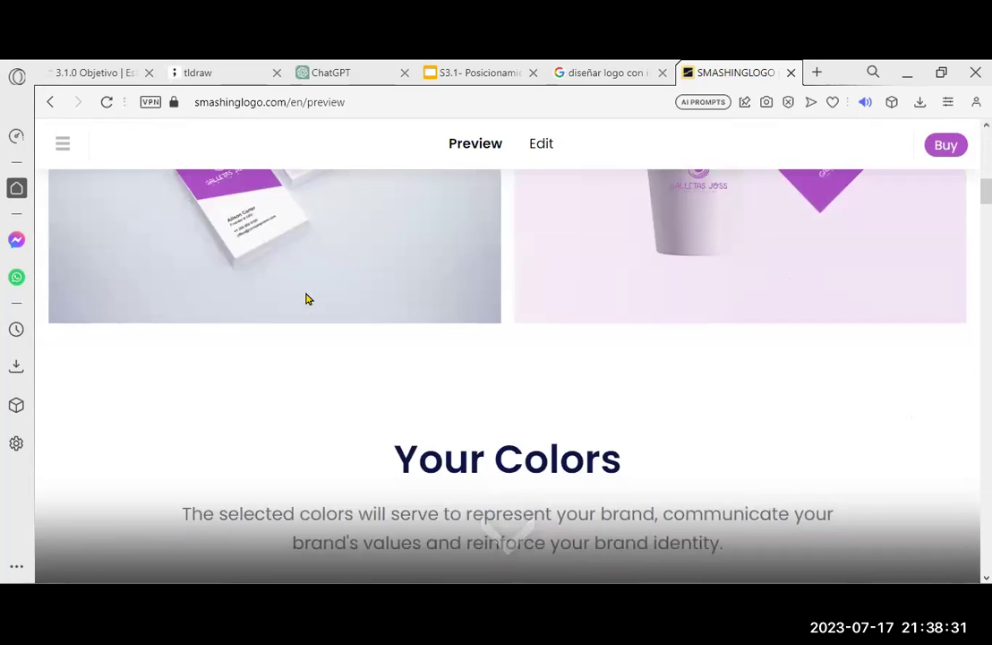
pyautogui.scroll(3, 305, 299)
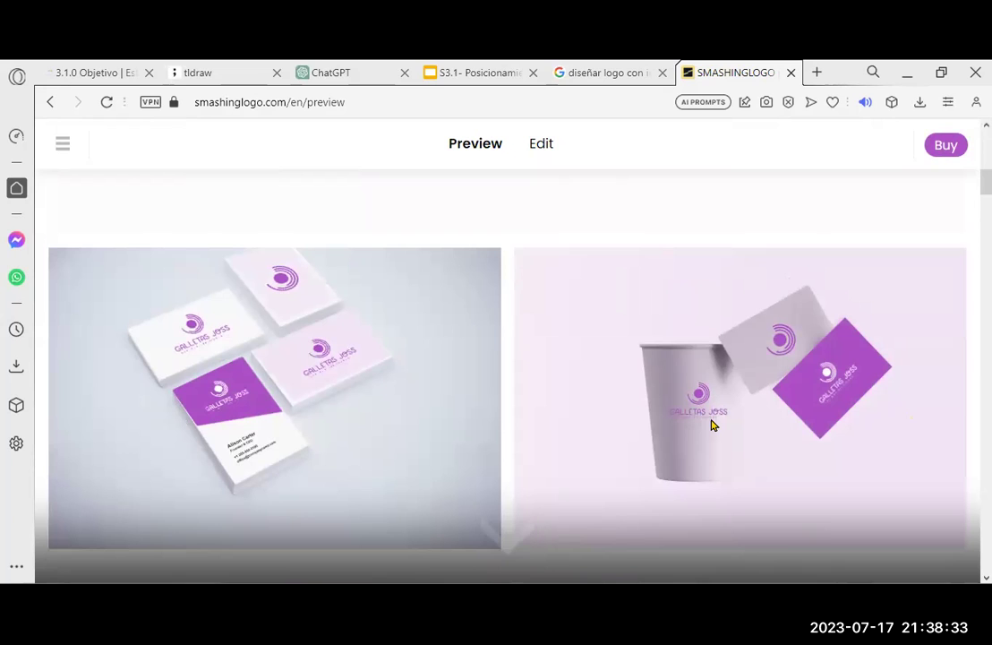
pyautogui.scroll(-5, 769, 421)
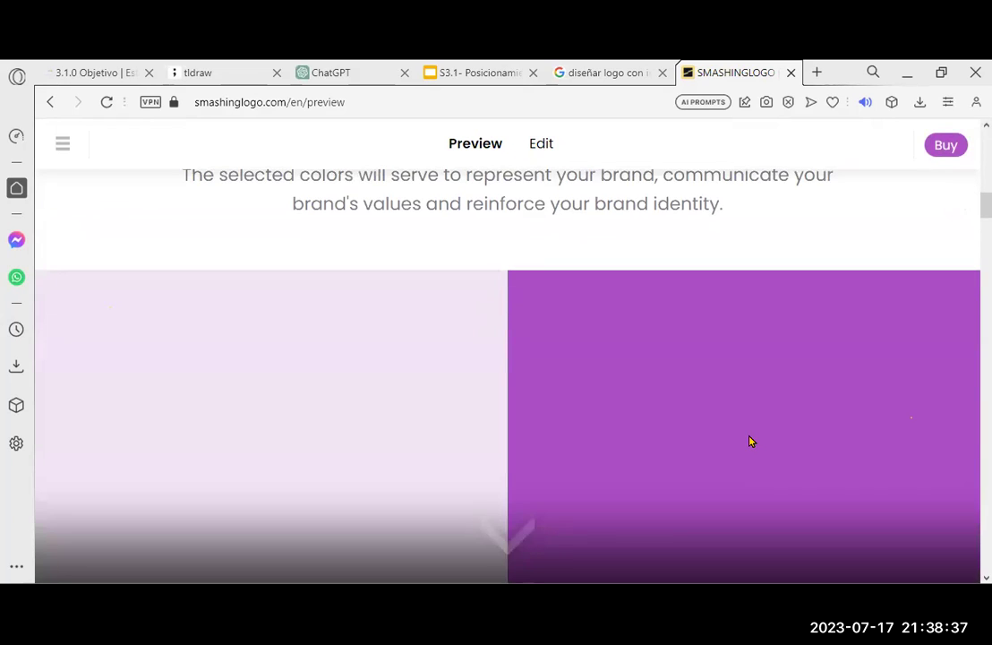
pyautogui.scroll(3, 750, 441)
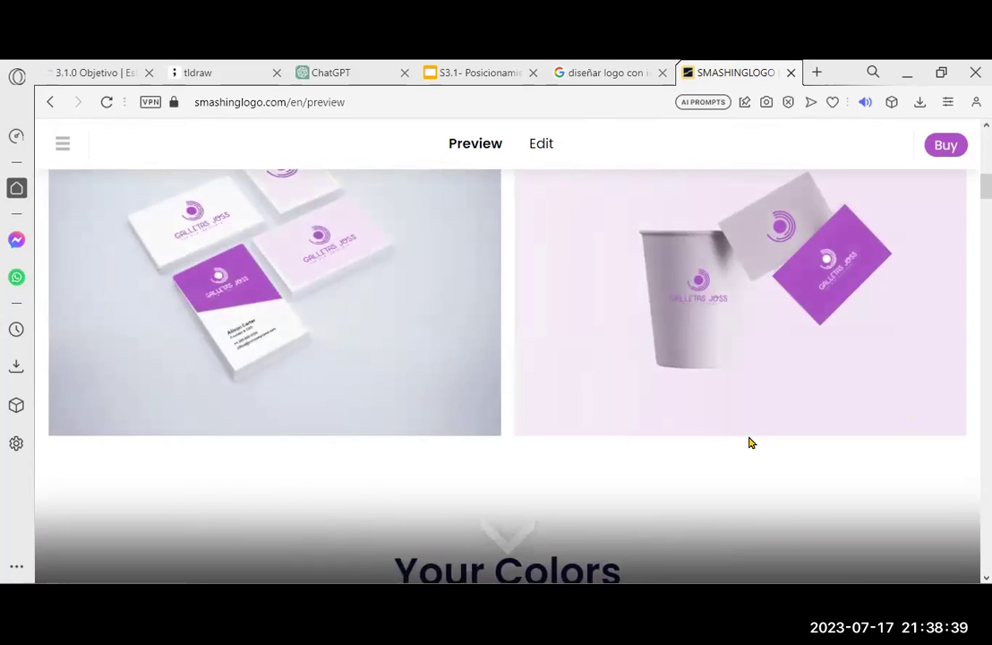
pyautogui.scroll(-4, 751, 441)
pyautogui.scroll(-6, 755, 440)
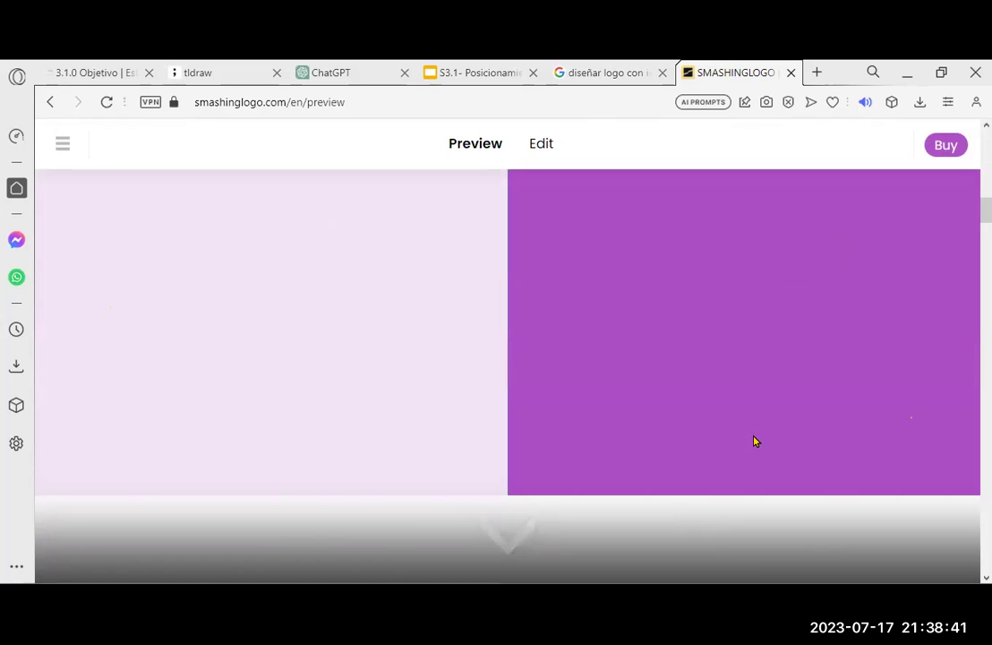
pyautogui.scroll(-10, 683, 372)
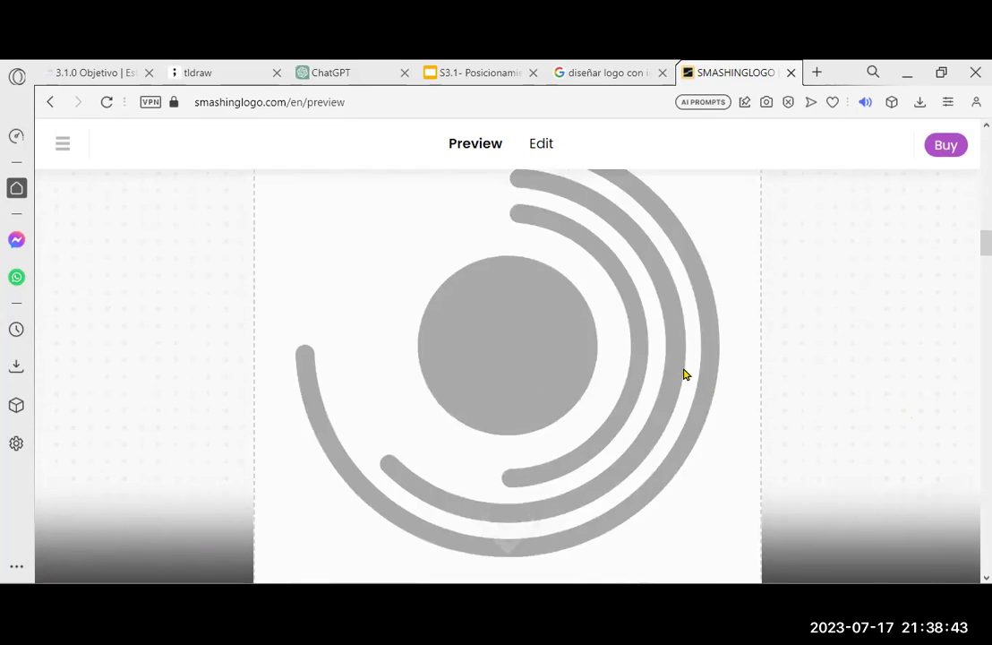
pyautogui.scroll(-4, 681, 372)
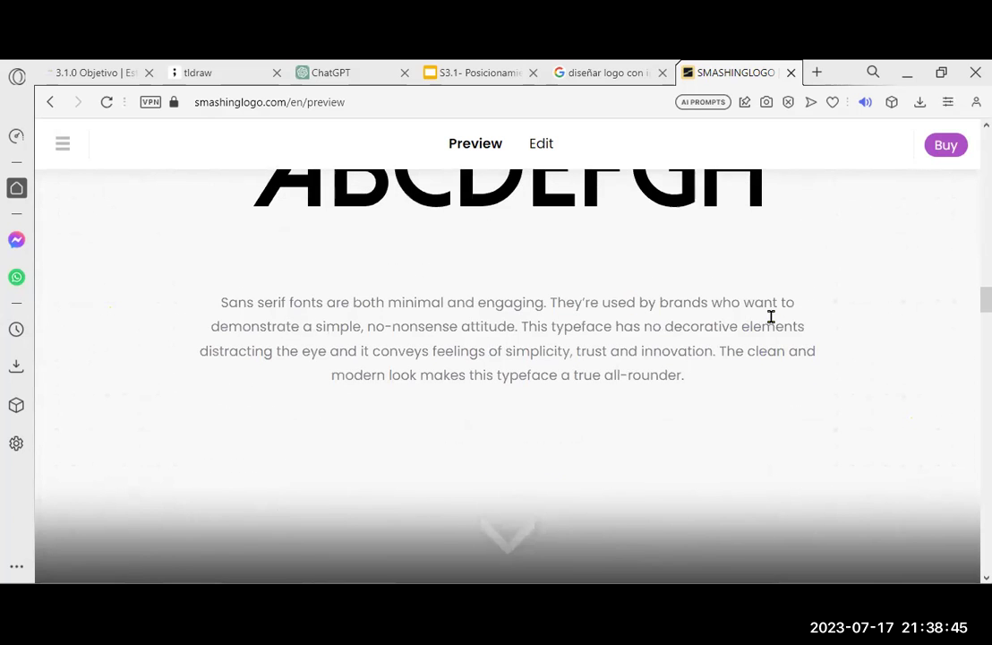
pyautogui.scroll(-6, 954, 154)
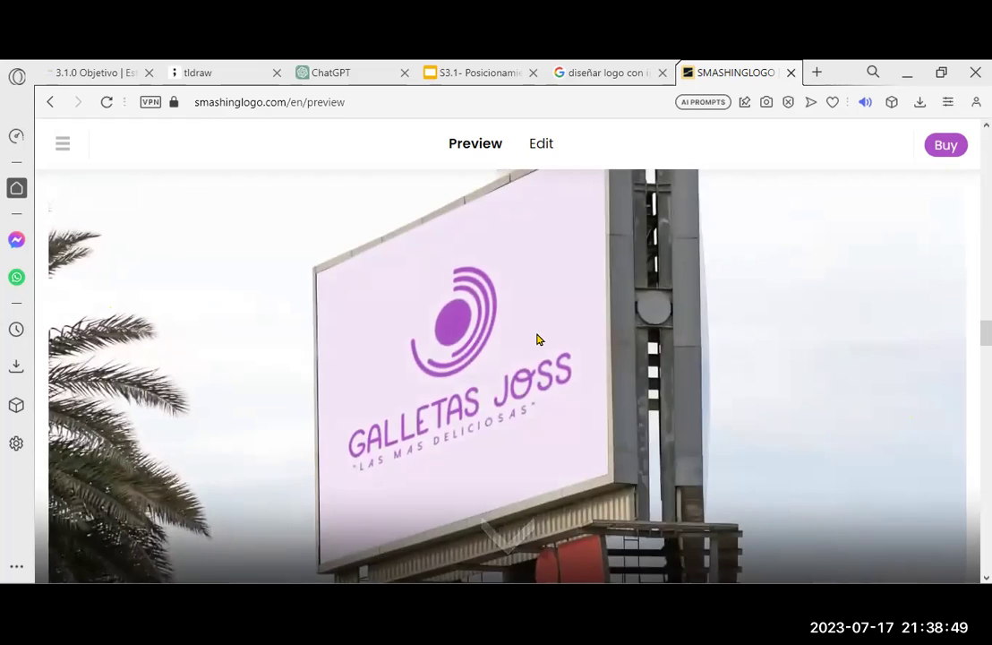
# - Examine the remaining Galletas Joss mockups, including the photo banner, building sign, T-shirt, packaging box and handwritten paper
pyautogui.scroll(-7, 534, 340)
pyautogui.scroll(-8, 535, 342)
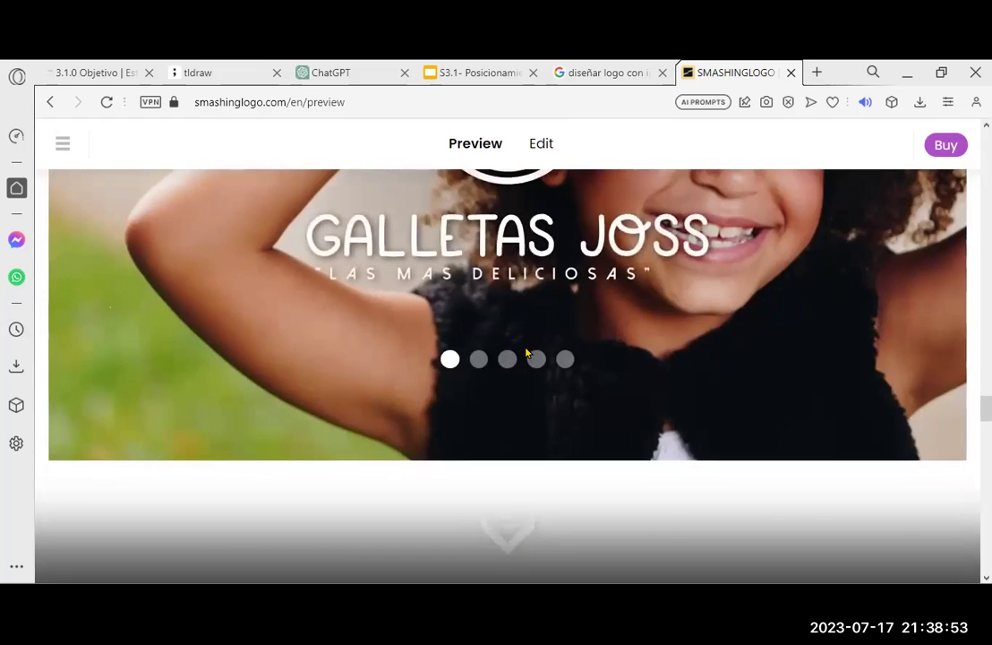
pyautogui.scroll(-5, 531, 353)
pyautogui.scroll(-3, 777, 356)
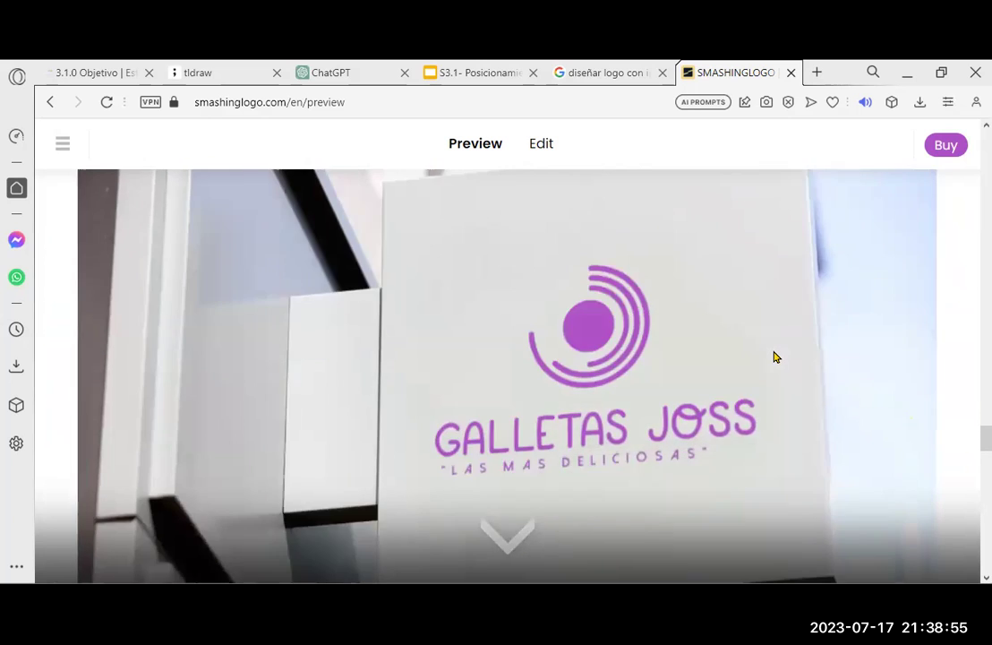
pyautogui.scroll(-2, 772, 354)
pyautogui.scroll(2, 508, 358)
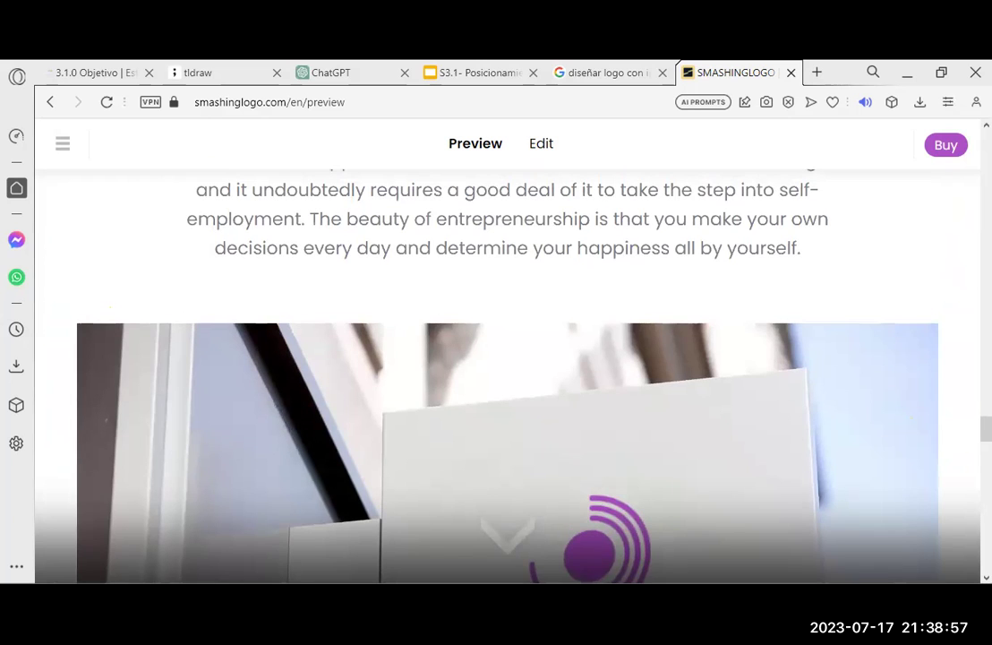
pyautogui.scroll(-4, 507, 358)
pyautogui.scroll(-3, 508, 358)
pyautogui.scroll(3, 508, 358)
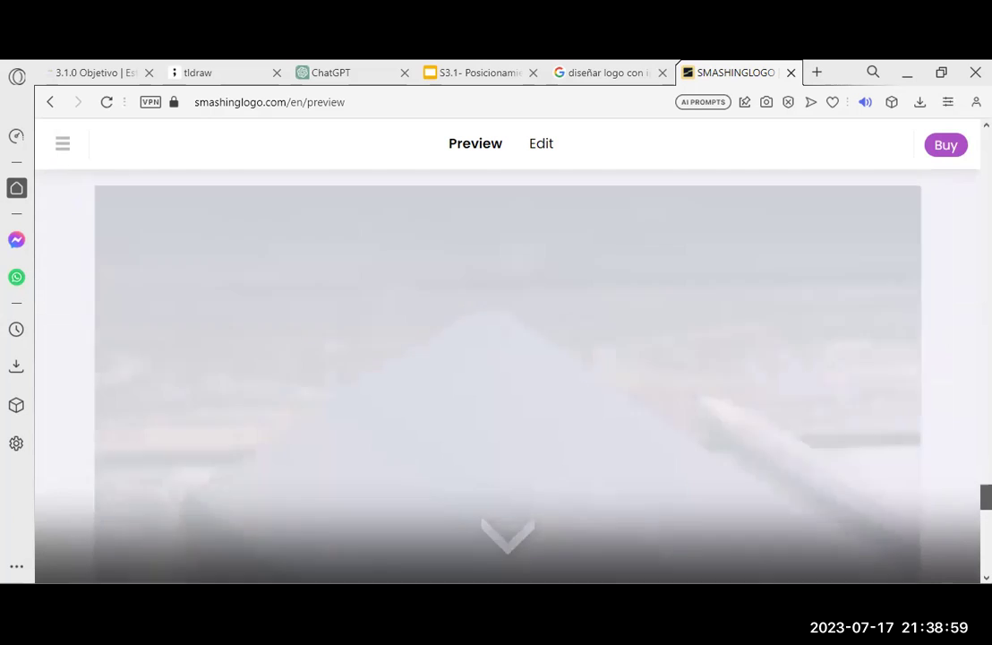
pyautogui.scroll(-3, 508, 359)
pyautogui.scroll(2, 508, 358)
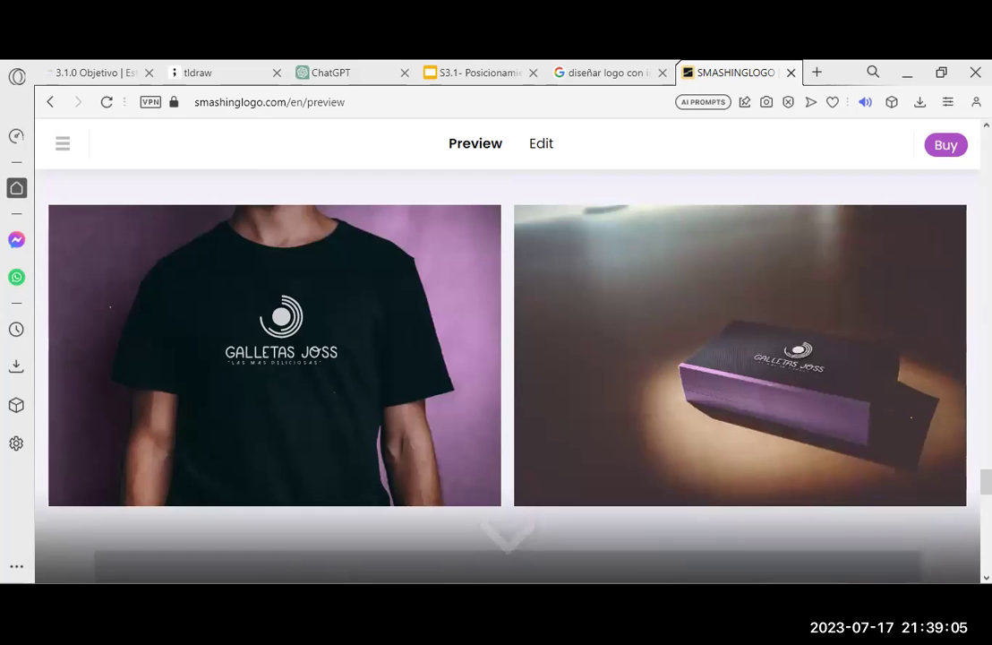
pyautogui.scroll(-10, 507, 376)
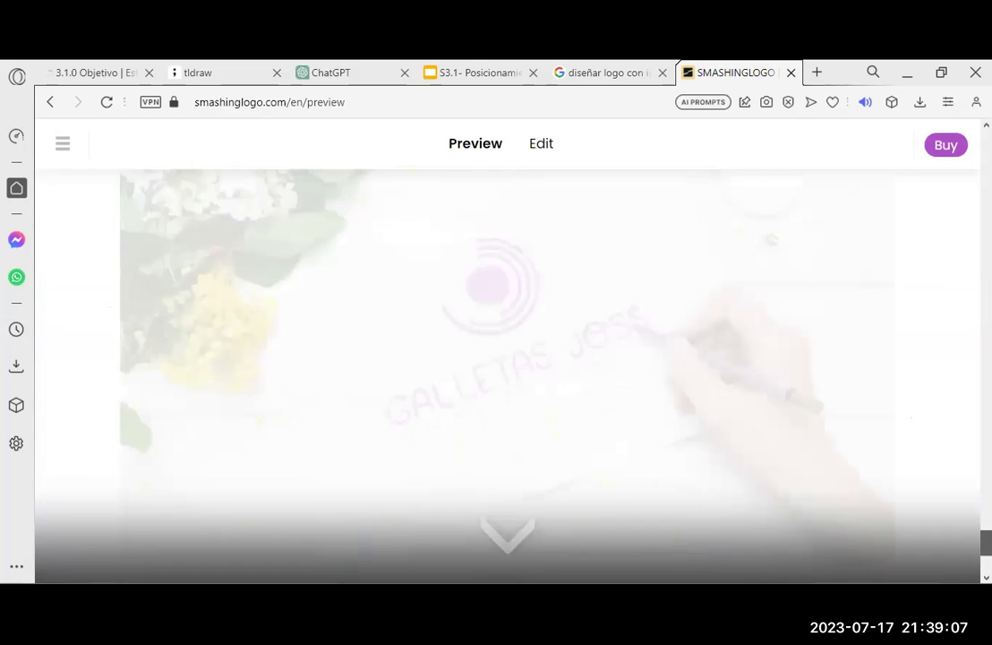
pyautogui.scroll(-2, 507, 376)
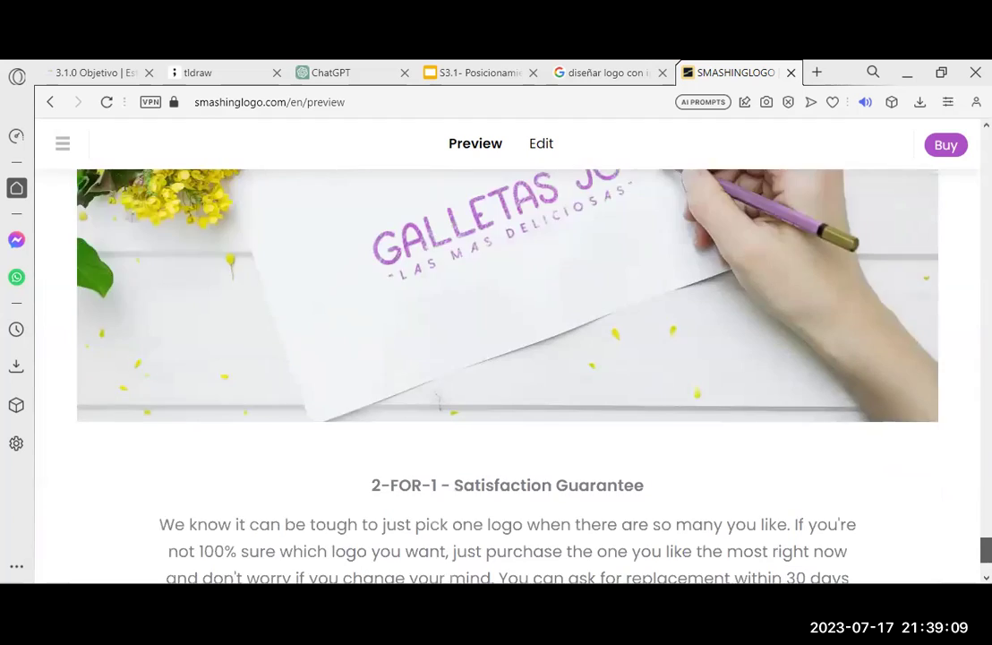
pyautogui.scroll(-3, 507, 376)
# - Open the purchase options for the Galletas Joss logo and compare the Lite, Business and Premium packages
pyautogui.click(516, 502)
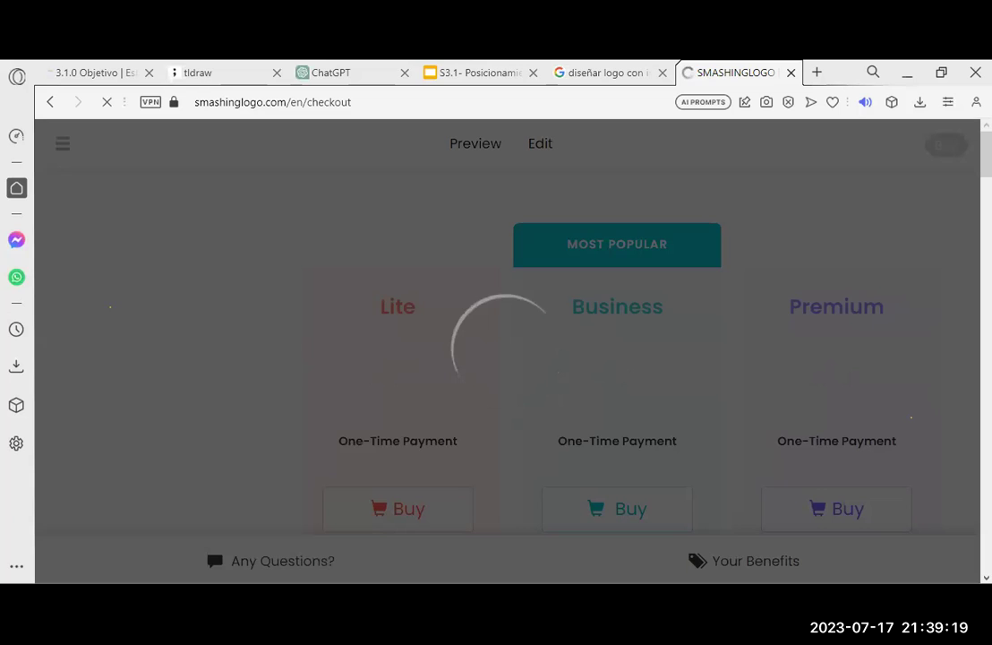
pyautogui.scroll(-3, 819, 335)
pyautogui.scroll(-3, 682, 217)
pyautogui.scroll(6, 682, 216)
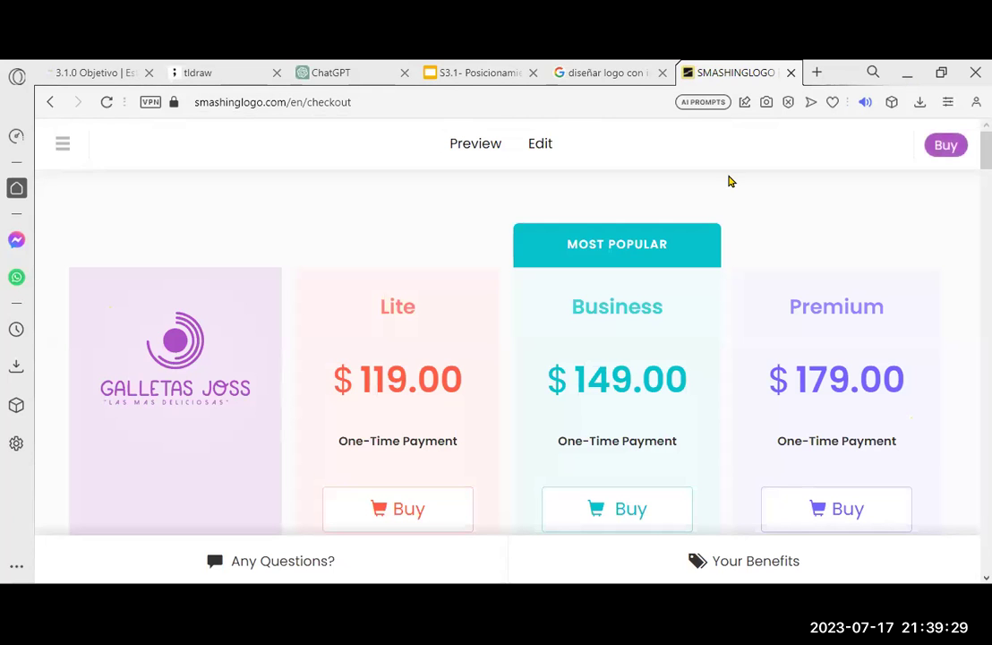
pyautogui.scroll(-1, 947, 334)
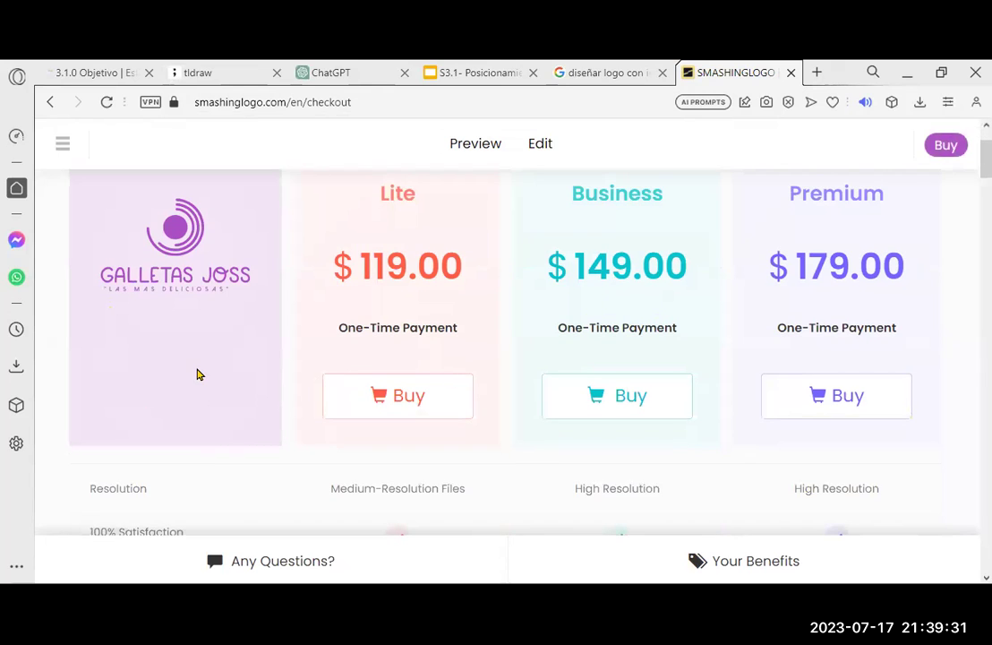
pyautogui.scroll(1, 618, 448)
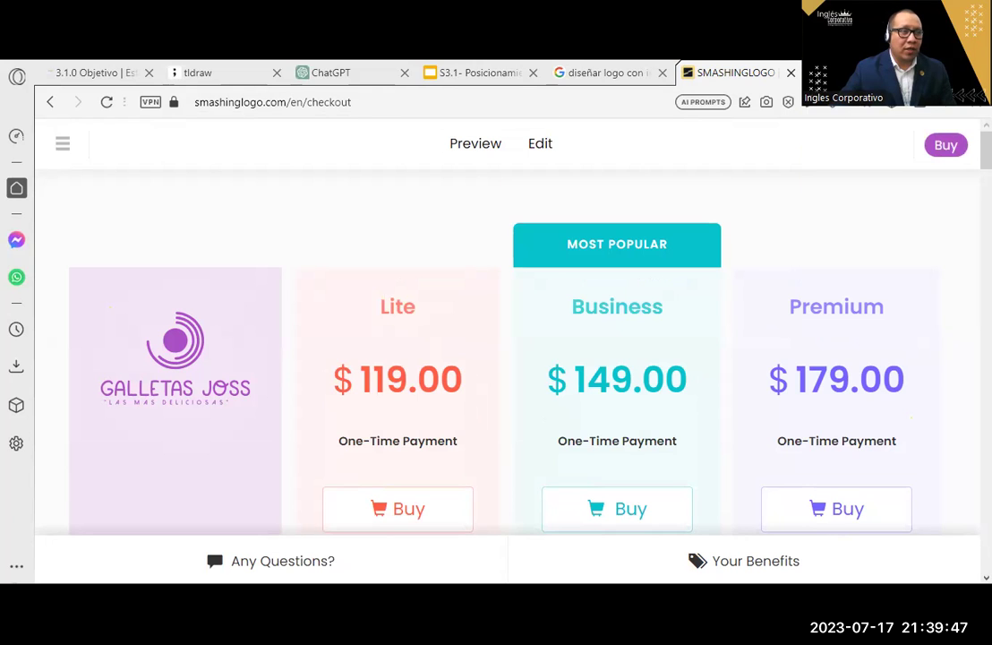
# - Close the Smashing Logo checkout page and switch to the tldraw board about the customer decision process
pyautogui.click(605, 72)
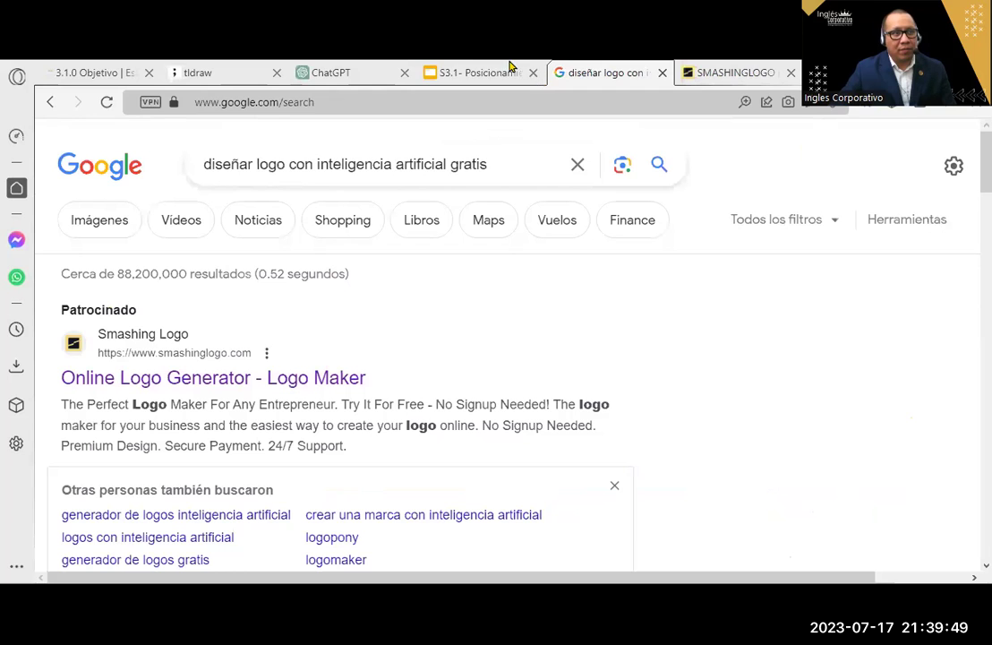
pyautogui.click(506, 72)
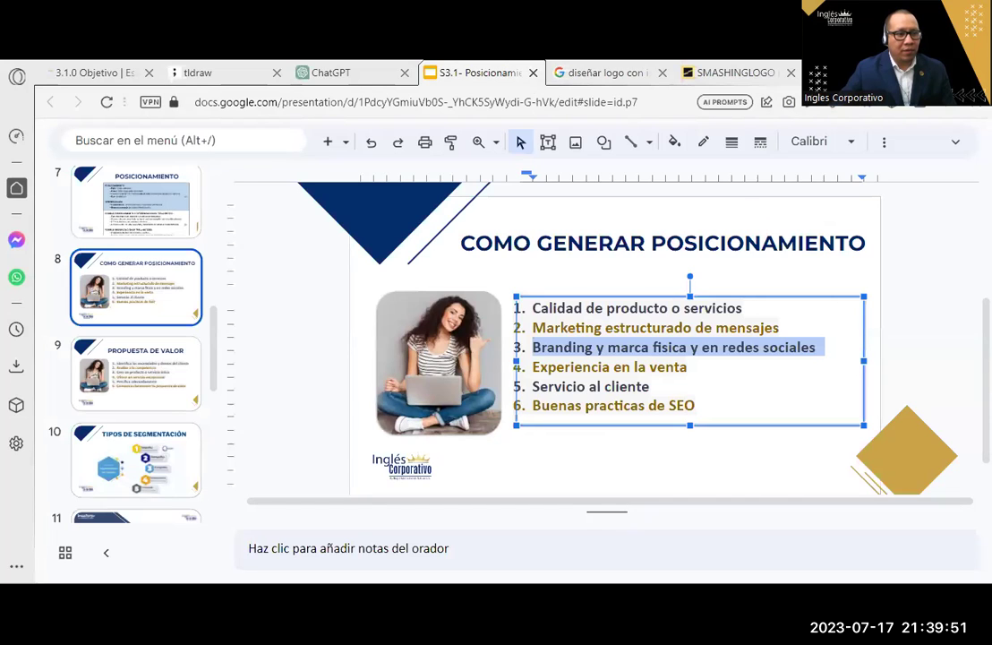
pyautogui.click(782, 74)
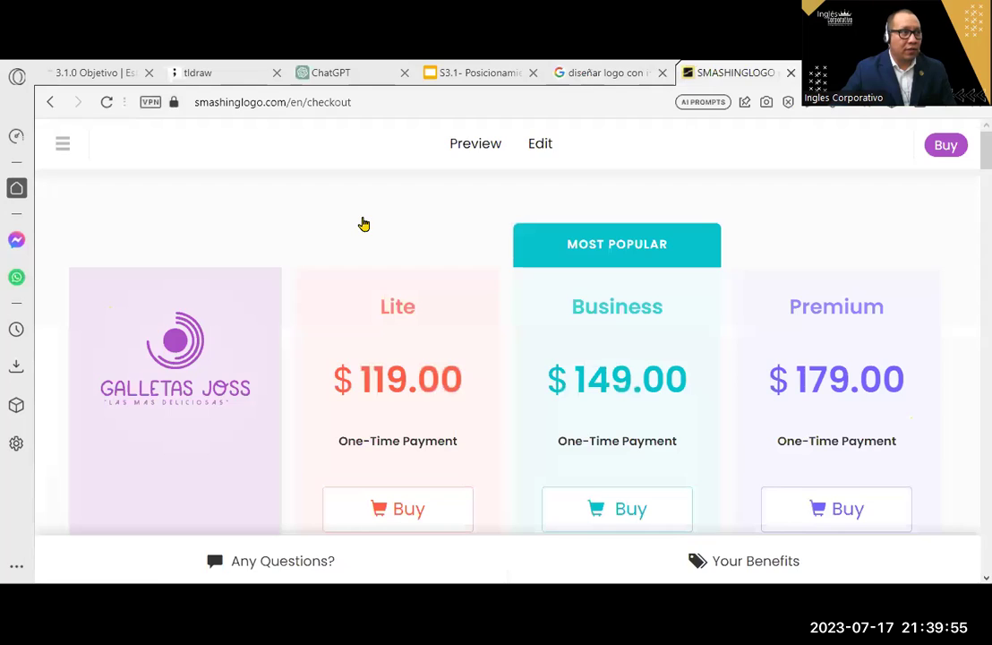
pyautogui.hotkey('ctrl', 'w')
pyautogui.click(269, 72)
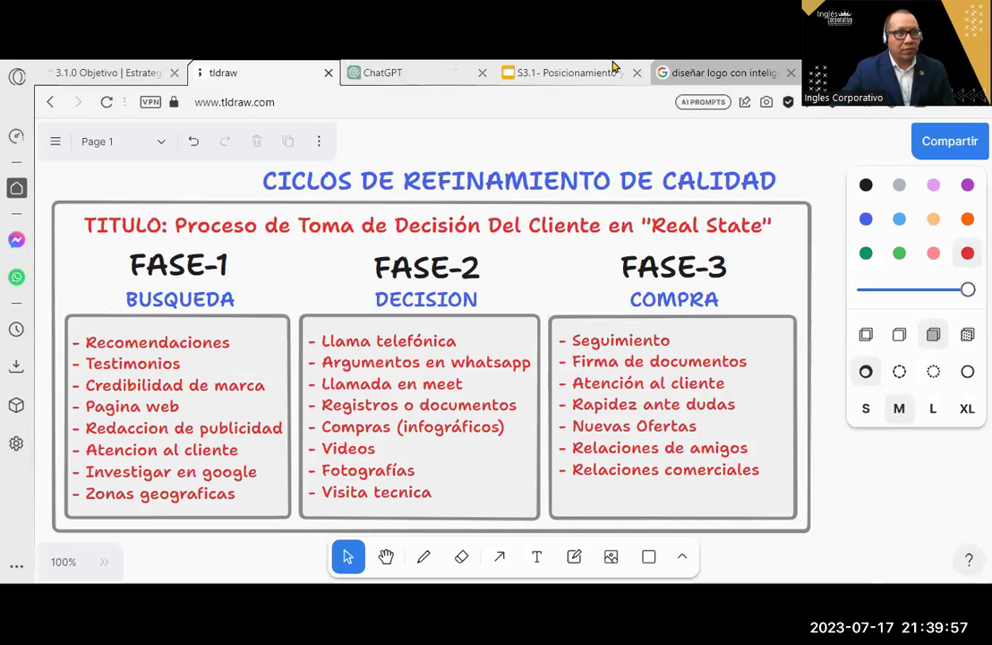
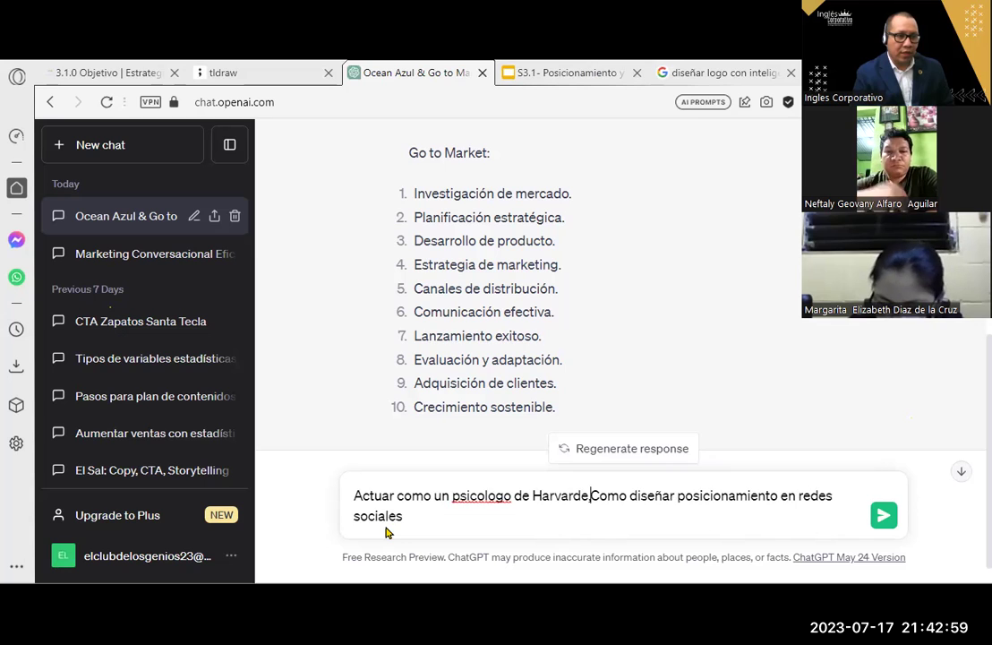
# - Correct the university name to "Harvard" in the ChatGPT prompt and add a comma after it
pyautogui.press('BackSpace')
pyautogui.press('BackSpace')
pyautogui.press('BackSpace')
pyautogui.write(', ')
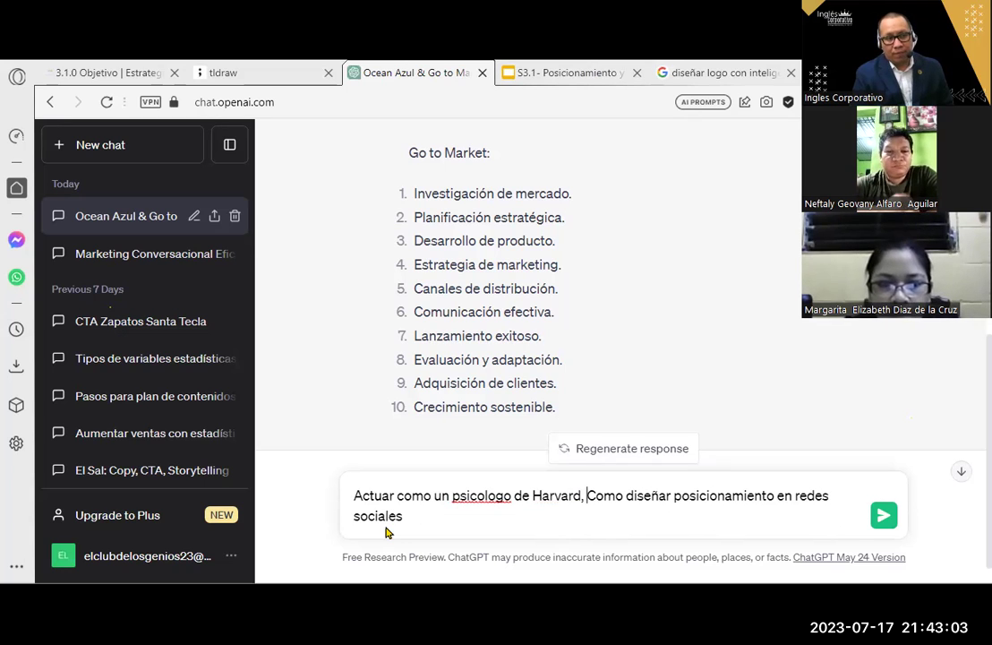
# - Insert "detallar en 10 variables de 2 palabras cada una." before "Como diseñar posicionamiento" in the prompt
pyautogui.write('deat')
pyautogui.press('BackSpace')
pyautogui.press('BackSpace')
pyautogui.write('tallar en 4')
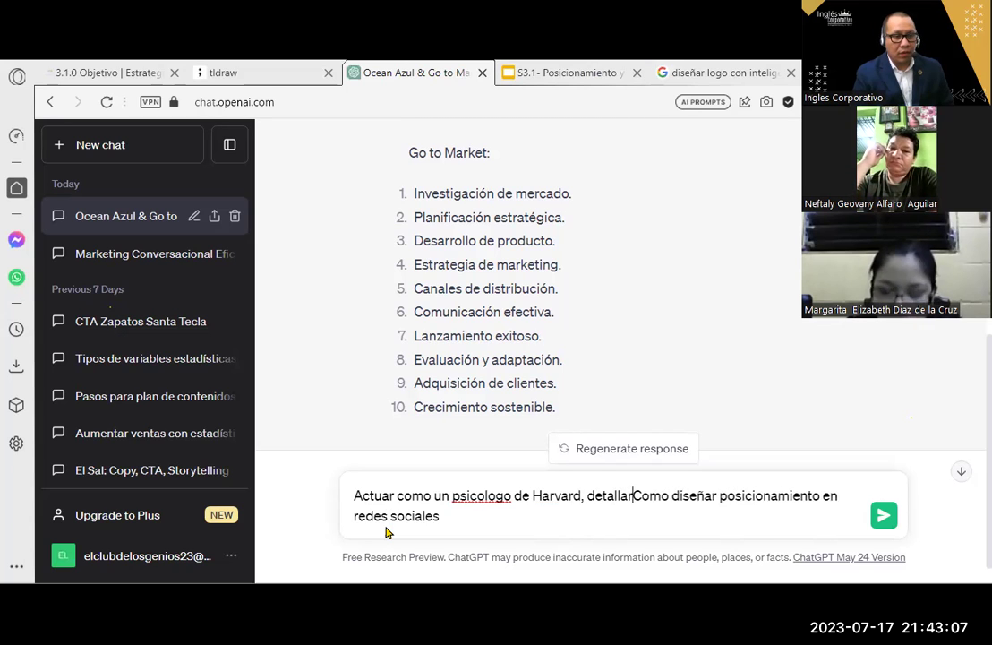
pyautogui.press('BackSpace')
pyautogui.write('10 varia')
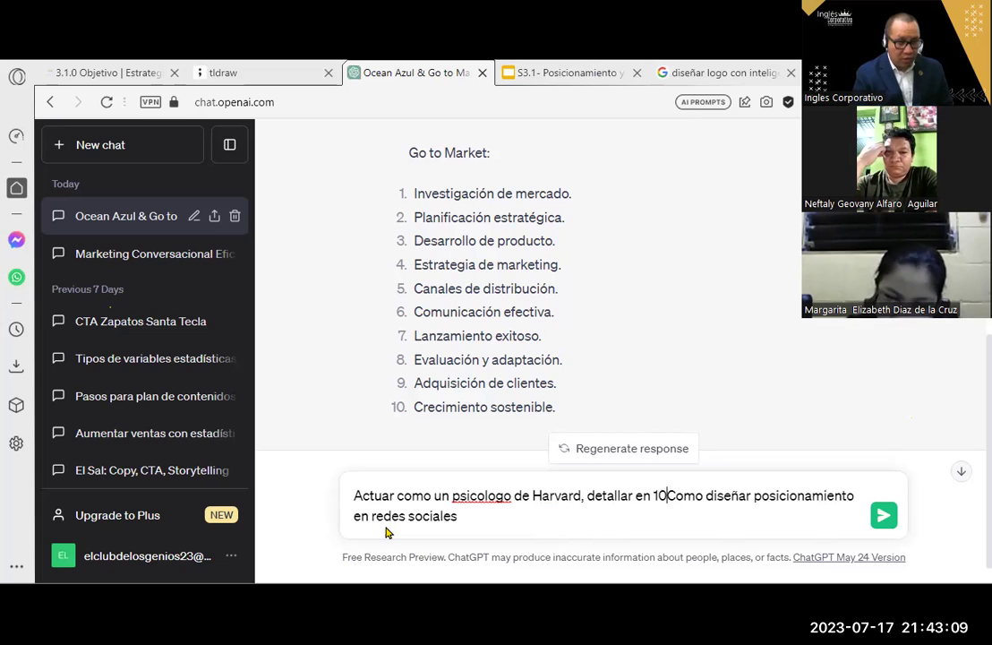
pyautogui.write('bles de ')
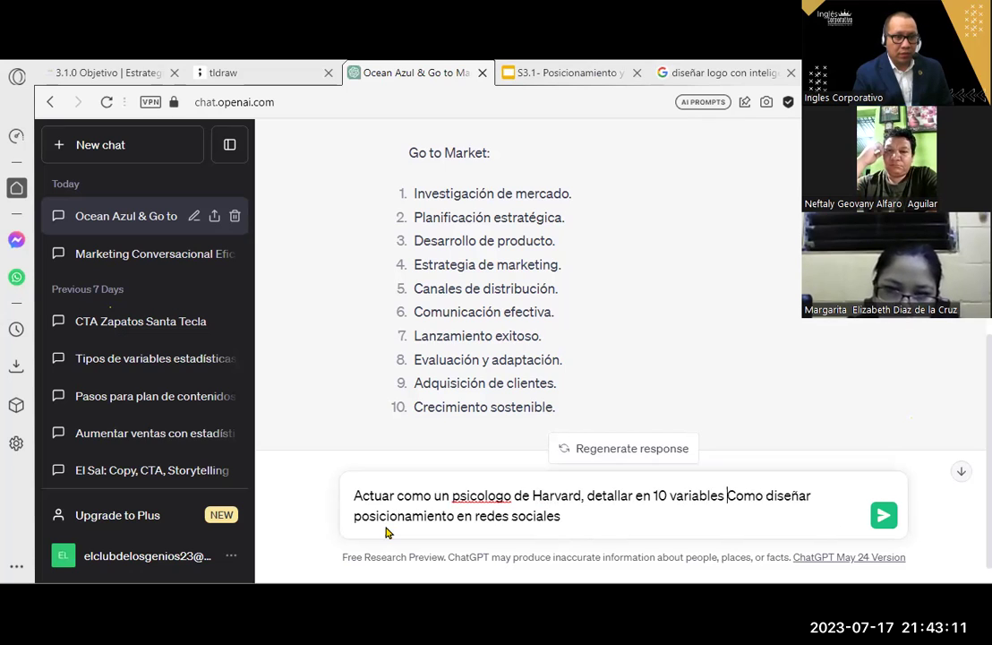
pyautogui.write('2 palabraca')
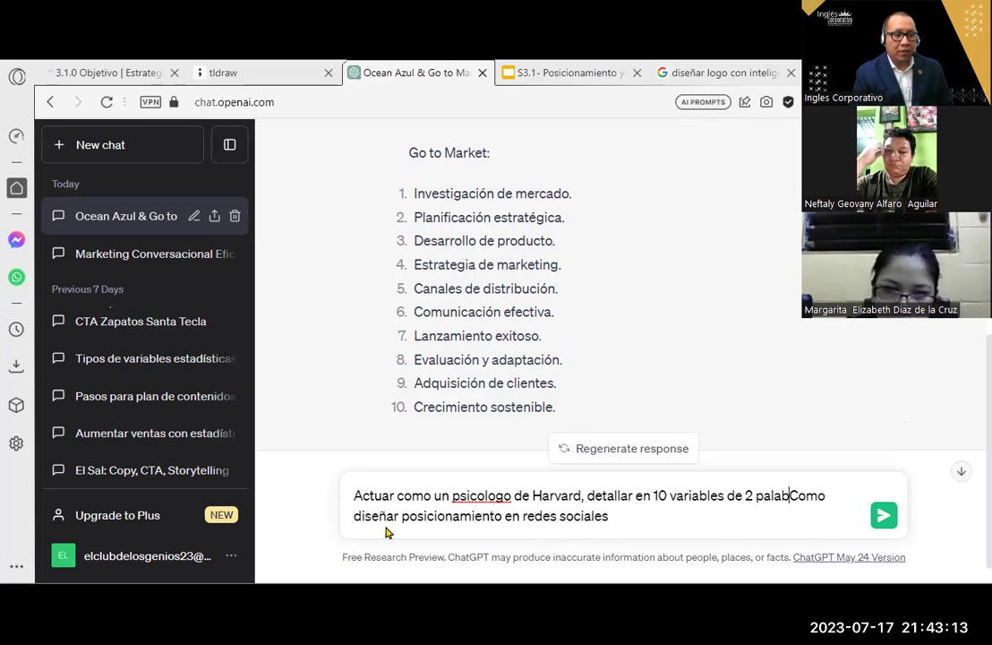
pyautogui.press('BackSpace')
pyautogui.press('BackSpace')
pyautogui.write('s cada un')
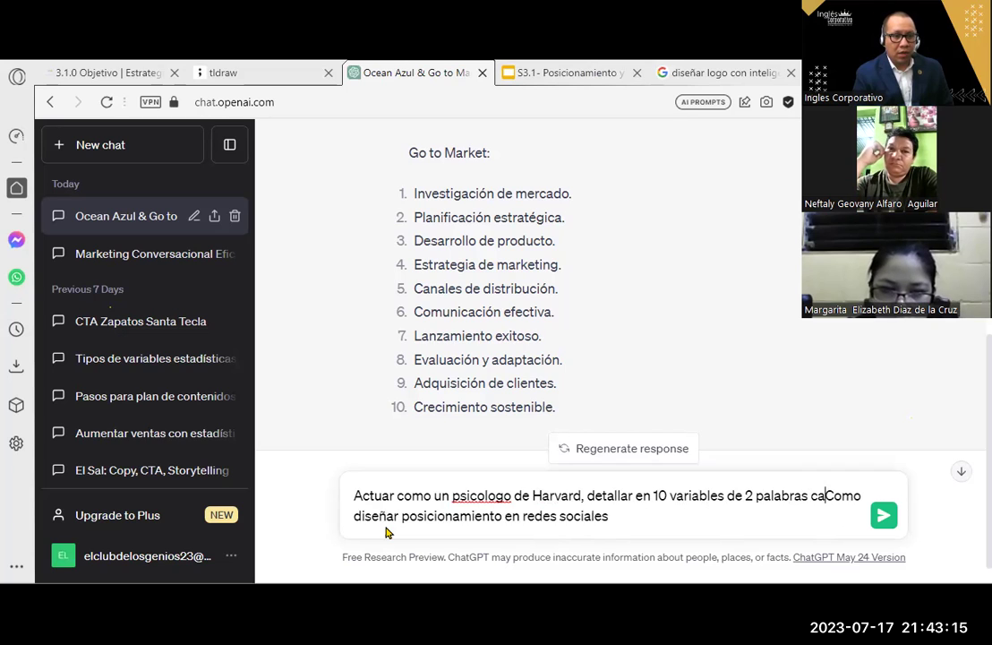
pyautogui.write('a.')
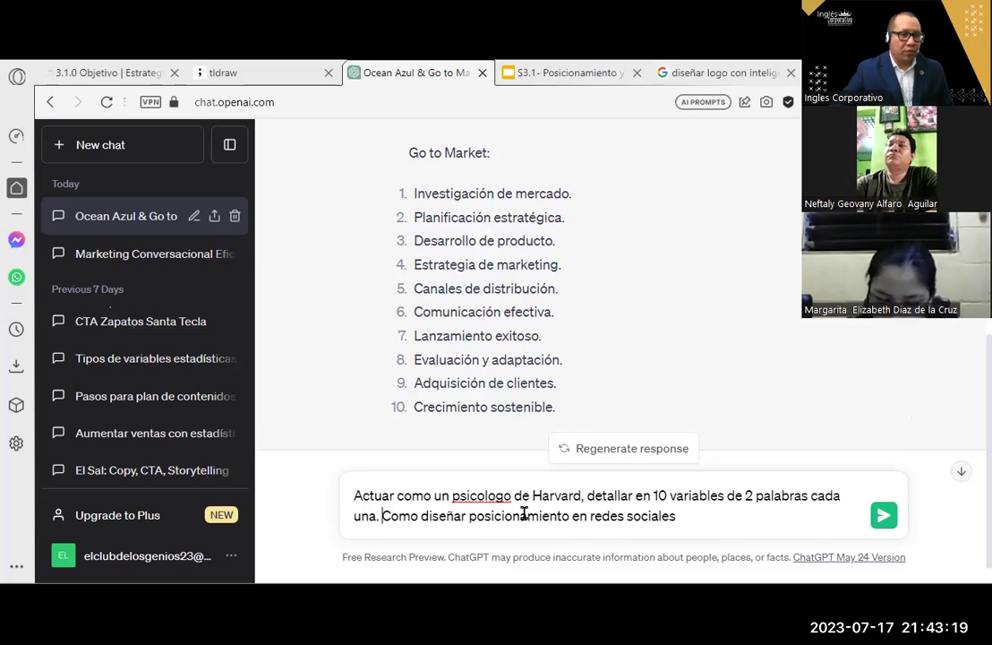
# - Extend the end of the prompt with "para vender productos de cuidados del cabello:"
pyautogui.click(734, 516)
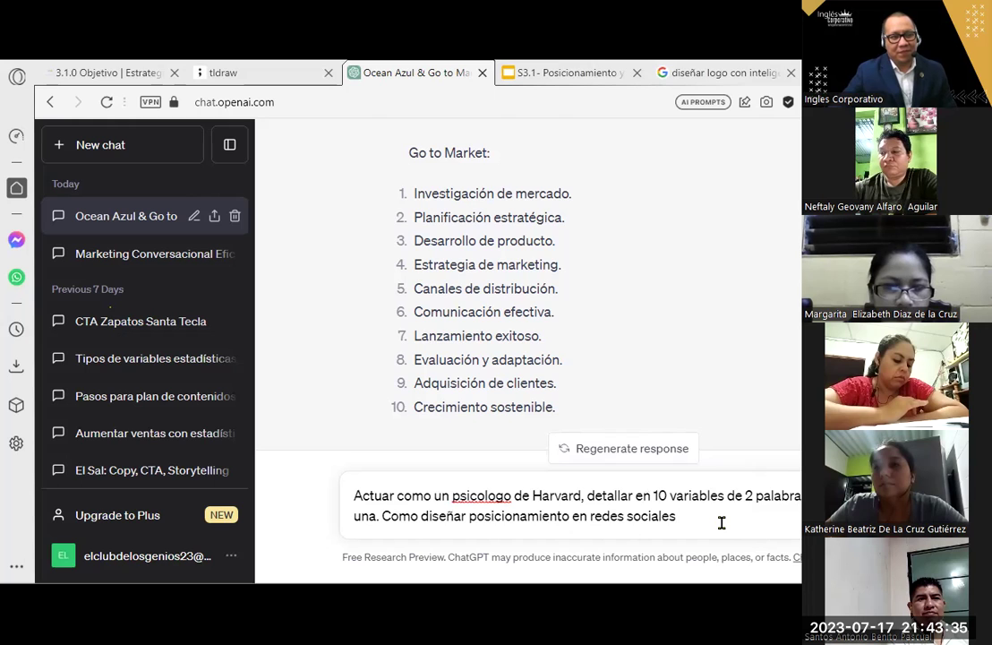
pyautogui.write('par')
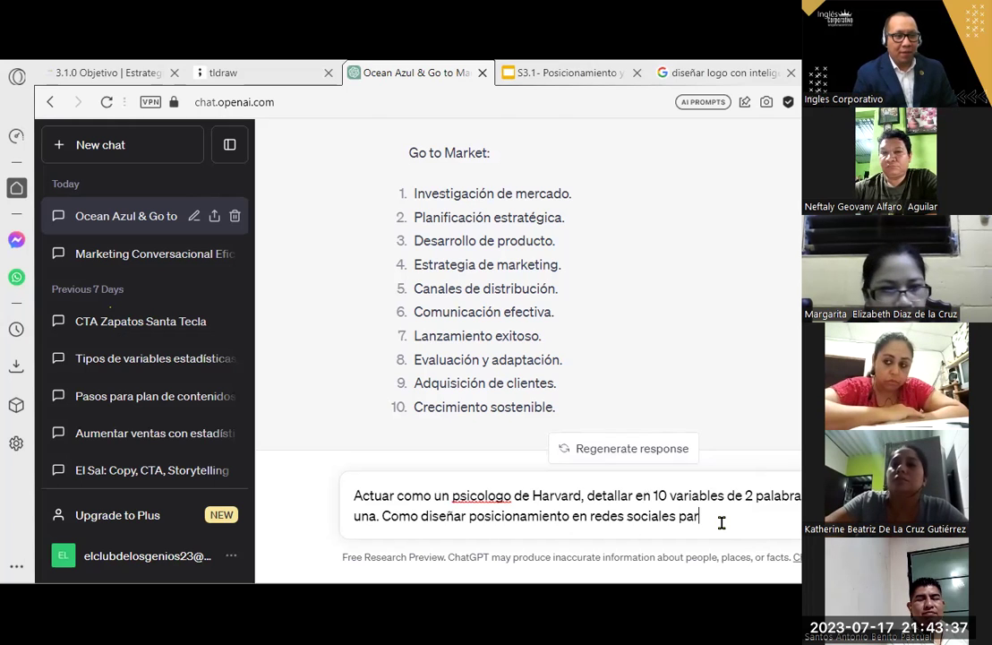
pyautogui.write('a vende')
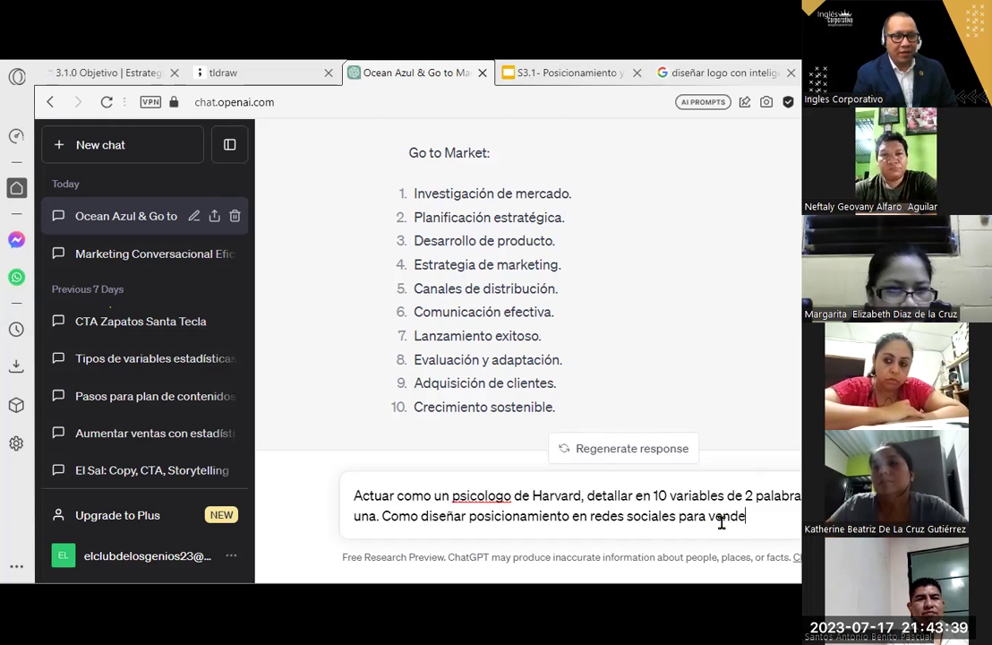
pyautogui.write('r product ')
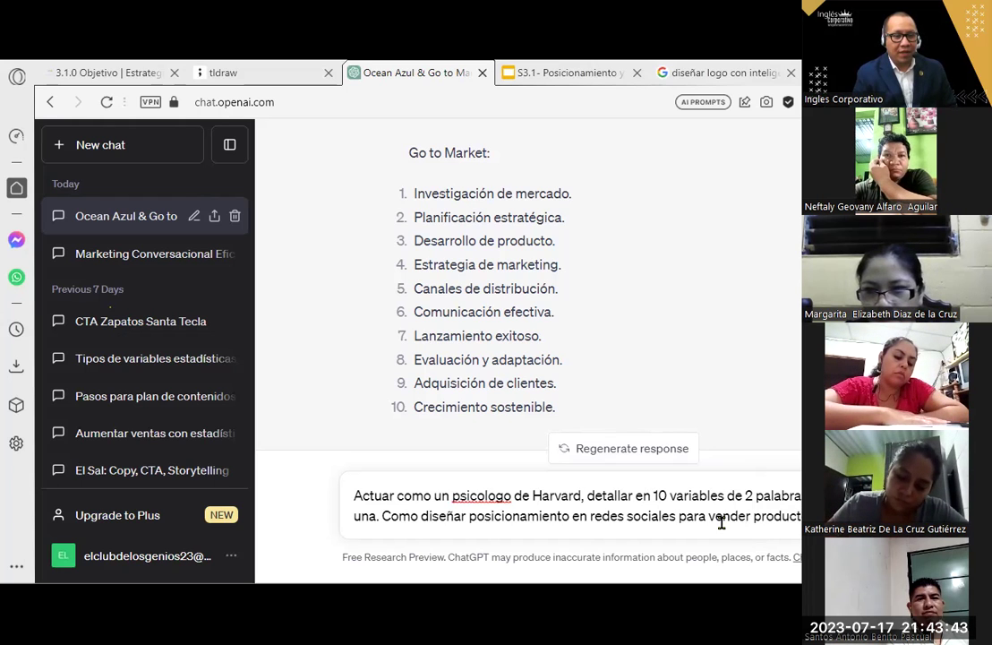
pyautogui.write('depilad')
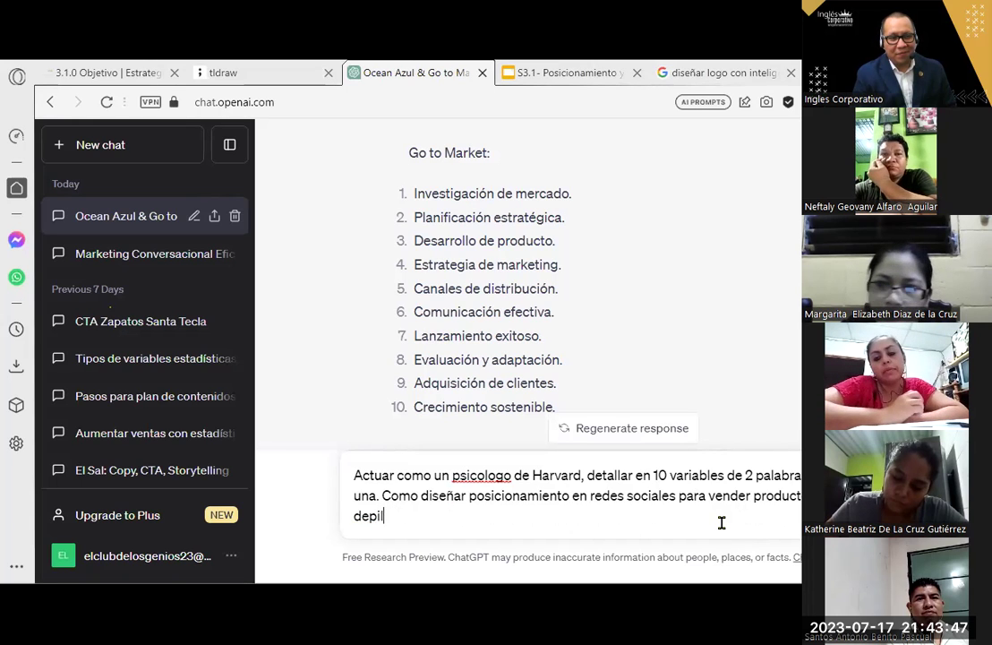
pyautogui.press('BackSpace')
pyautogui.press('BackSpace')
pyautogui.press('BackSpace')
pyautogui.press('BackSpace')
pyautogui.press('BackSpace')
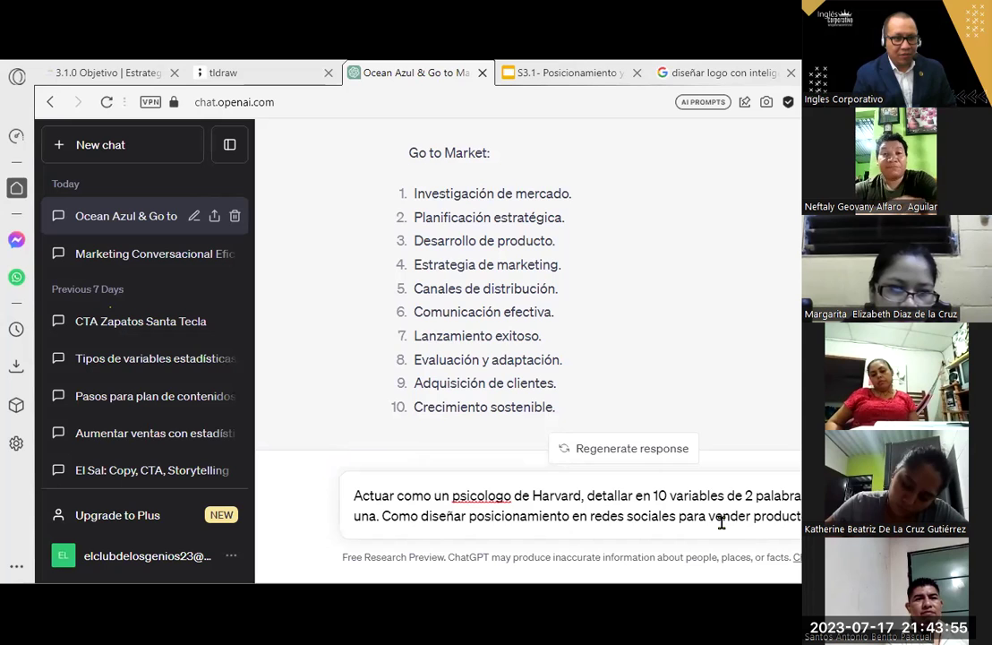
pyautogui.write('cuidados')
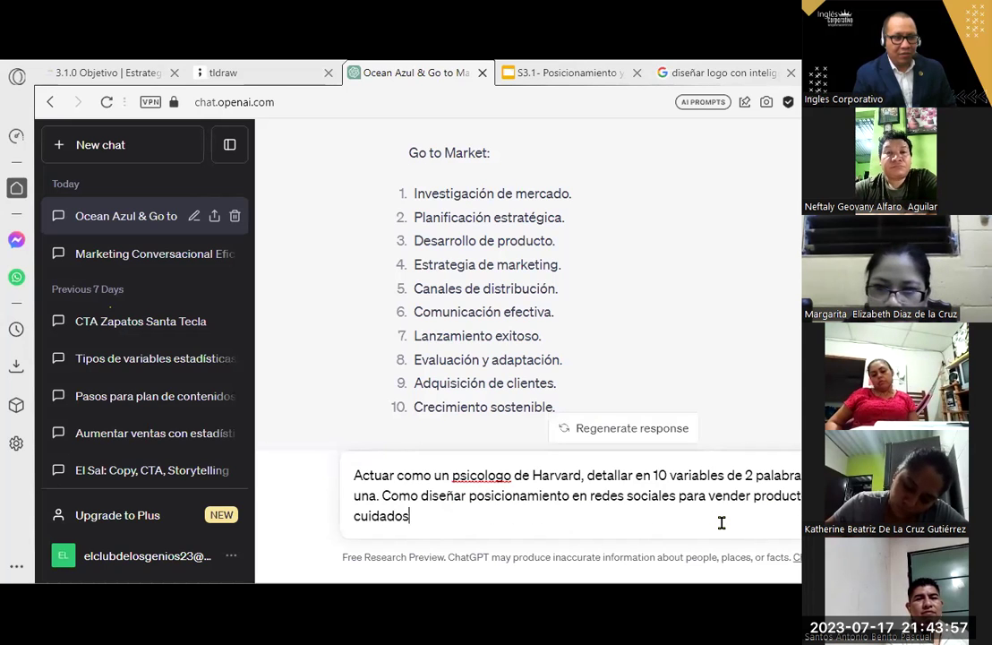
pyautogui.write(' del cabel')
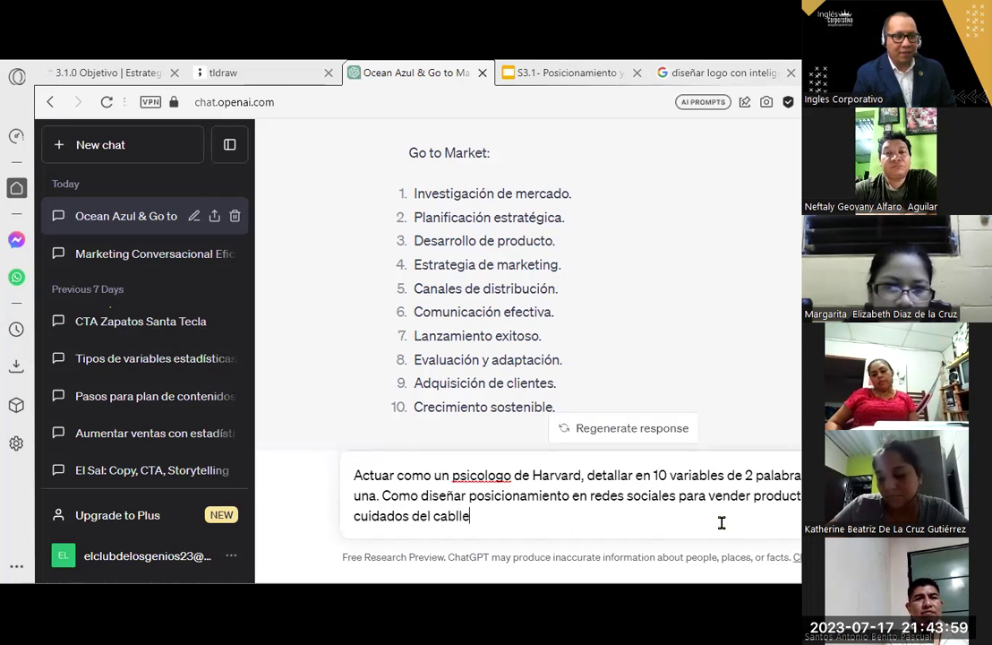
pyautogui.write('lo:')
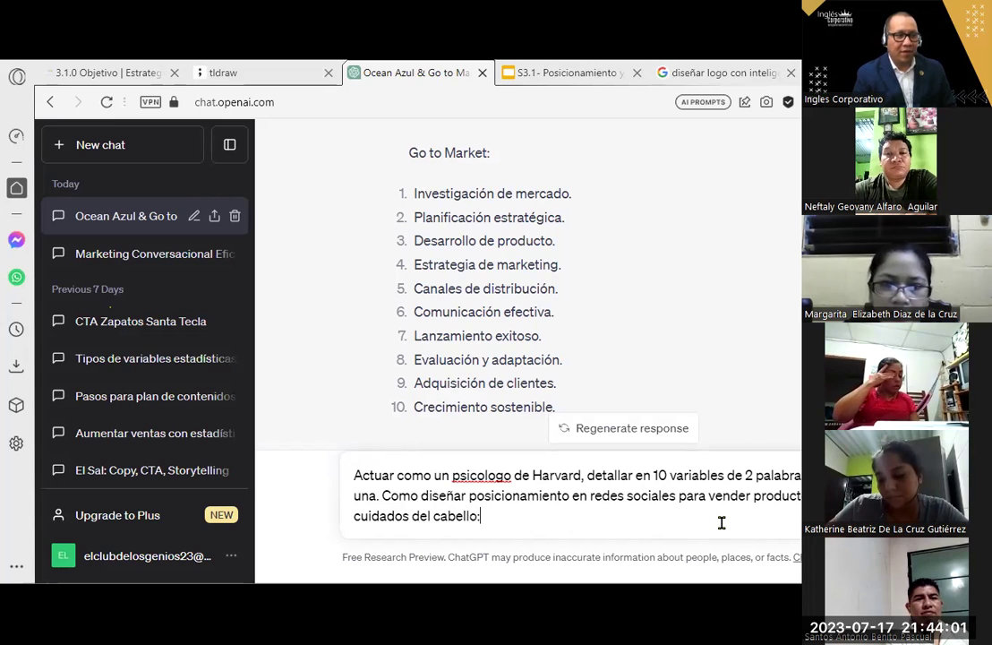
# - Insert "(capilar)" before "cabello" in the prompt
pyautogui.click(432, 515)
pyautogui.write('(cap')
pyautogui.write('ilar')
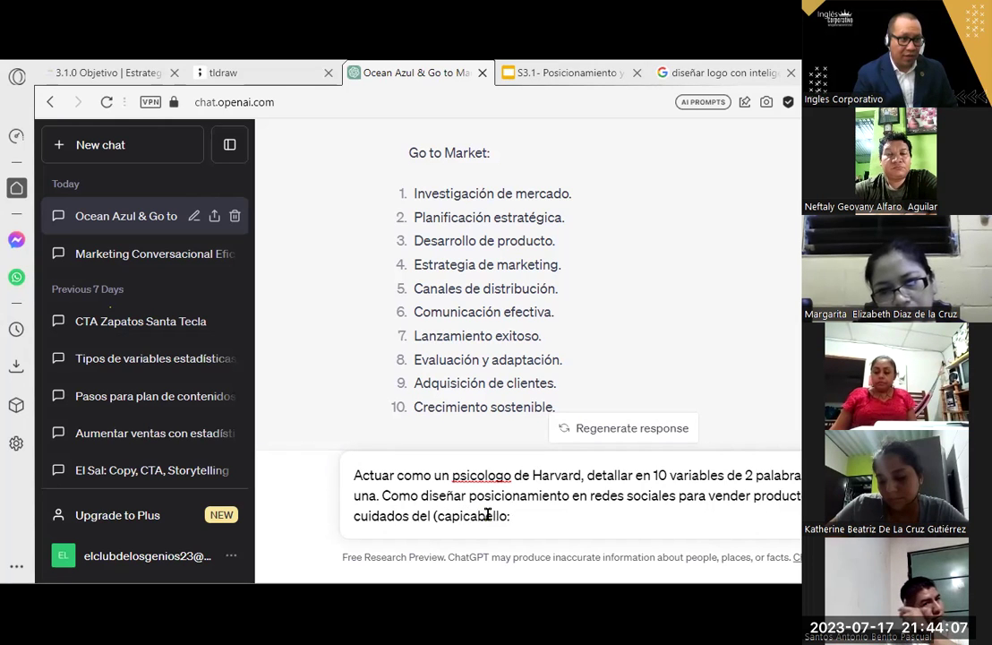
pyautogui.write(')')
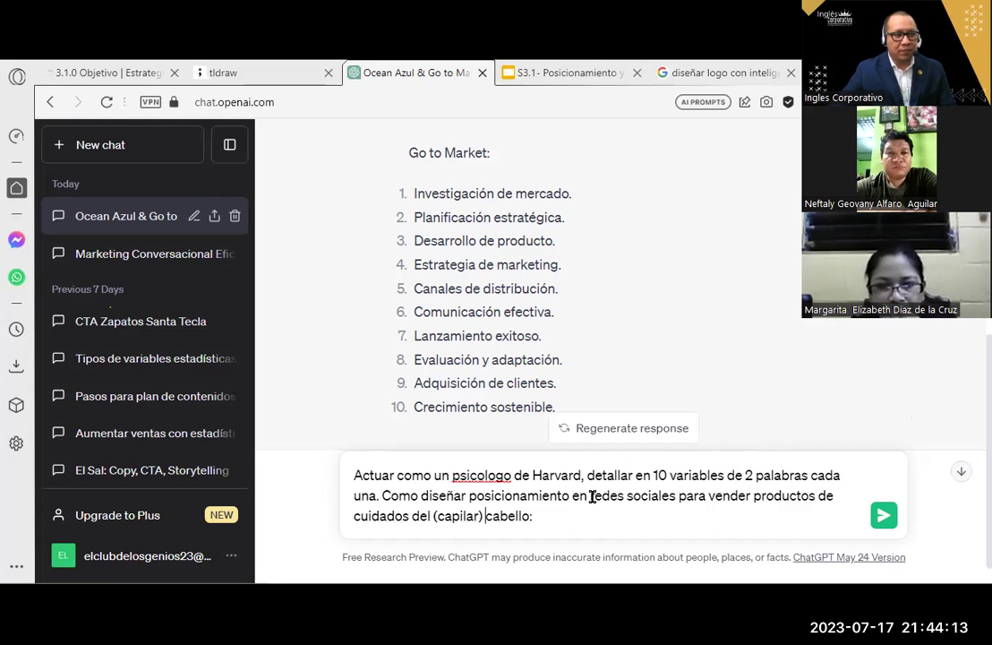
# - Correct "psicologo" to "psicólogo" in the ChatGPT prompt and insert "de 40 años de experiencia" after "Harvard"
pyautogui.rightClick(488, 475)
pyautogui.click(562, 233)
pyautogui.write('de 40 añ')
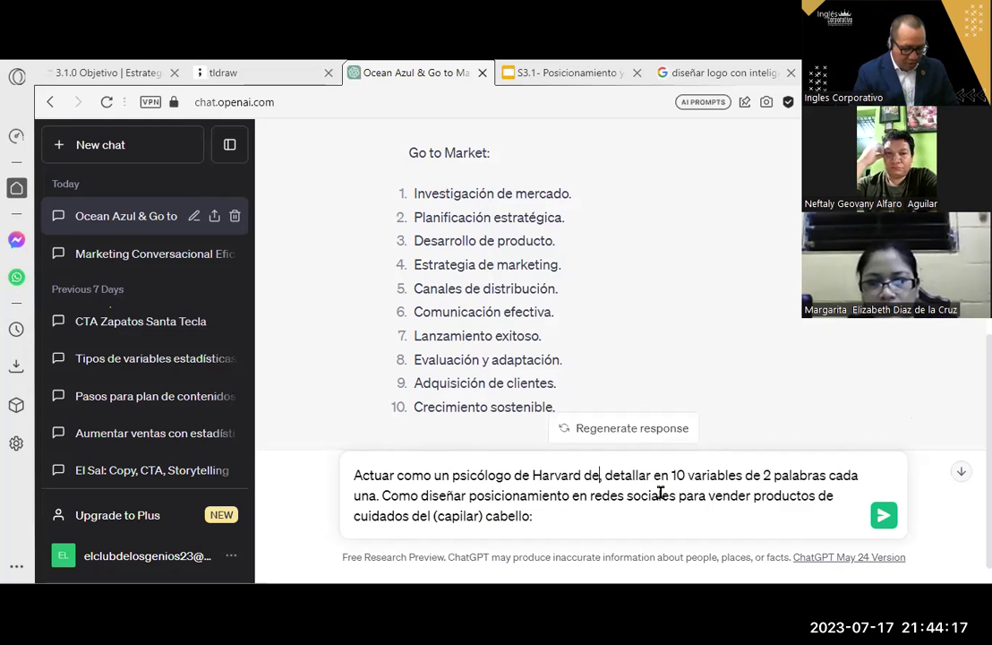
pyautogui.write('os d')
pyautogui.press('BackSpace')
pyautogui.press('BackSpace')
pyautogui.press('BackSpace')
pyautogui.press('BackSpace')
pyautogui.press('BackSpace')
pyautogui.write('ños de experiencia detallar e')
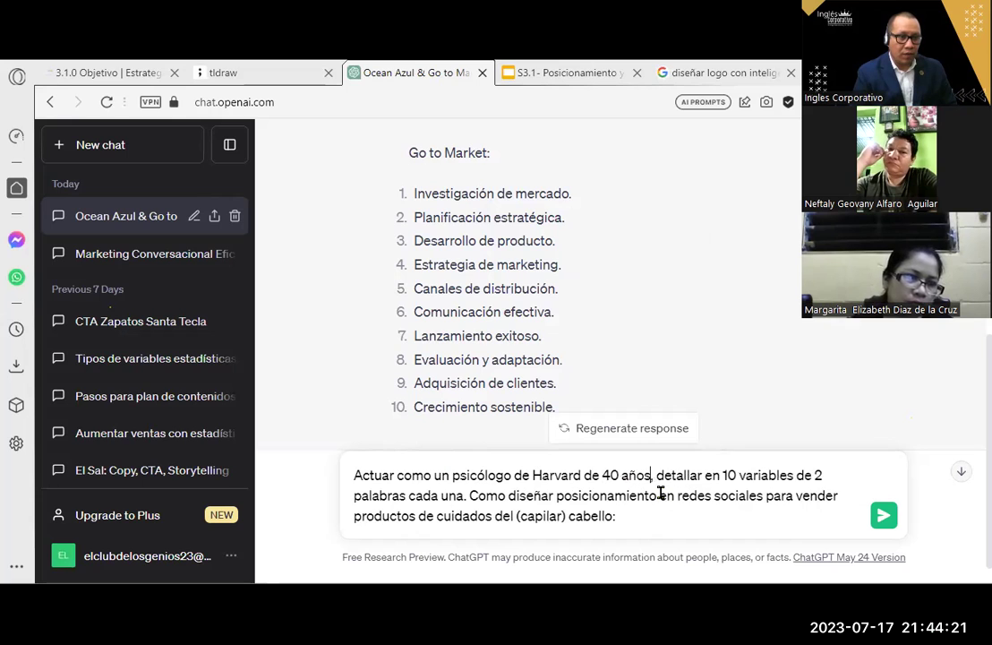
pyautogui.write('n')
pyautogui.press('BackSpace')
pyautogui.press('BackSpace')
pyautogui.write('ncia')
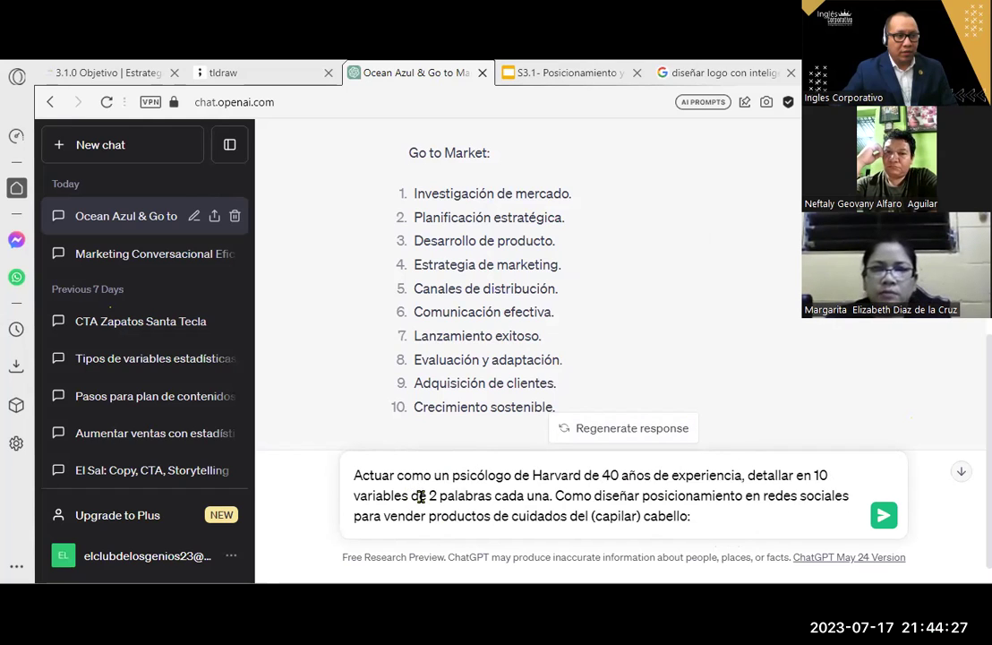
# - Insert "la respuesta" after "2 palabras cada una" in the prompt, keeping the period after it
pyautogui.click(549, 497)
pyautogui.write('la res')
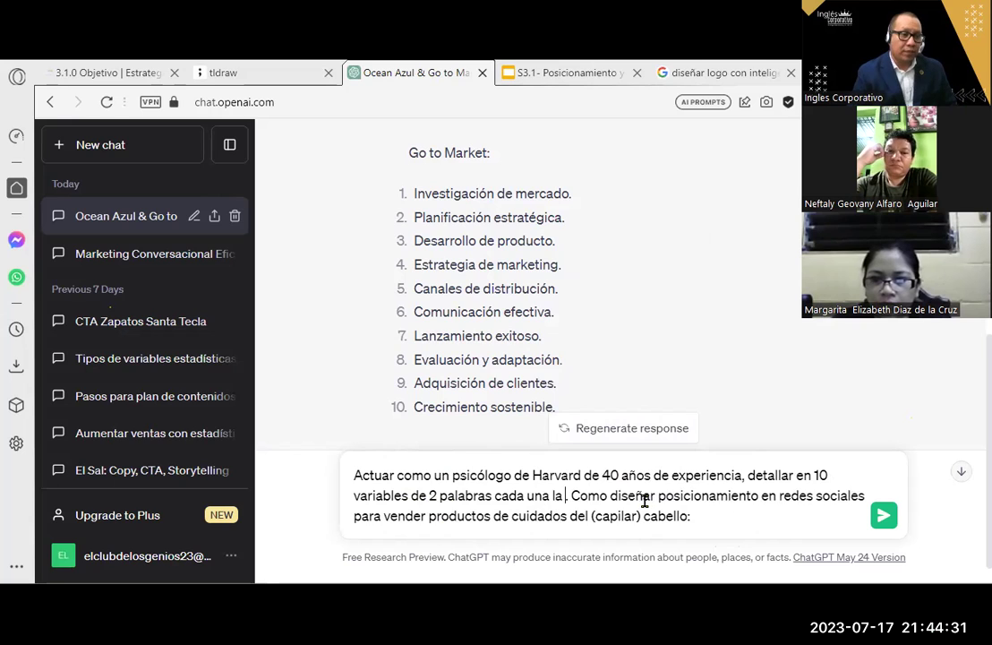
pyautogui.write('puesta')
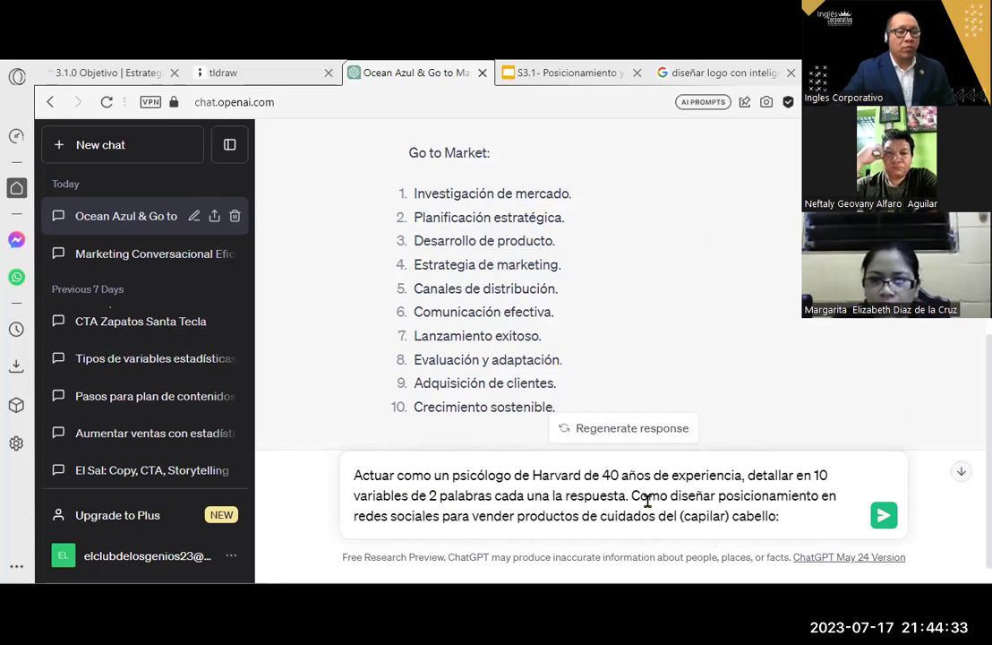
pyautogui.write('.')
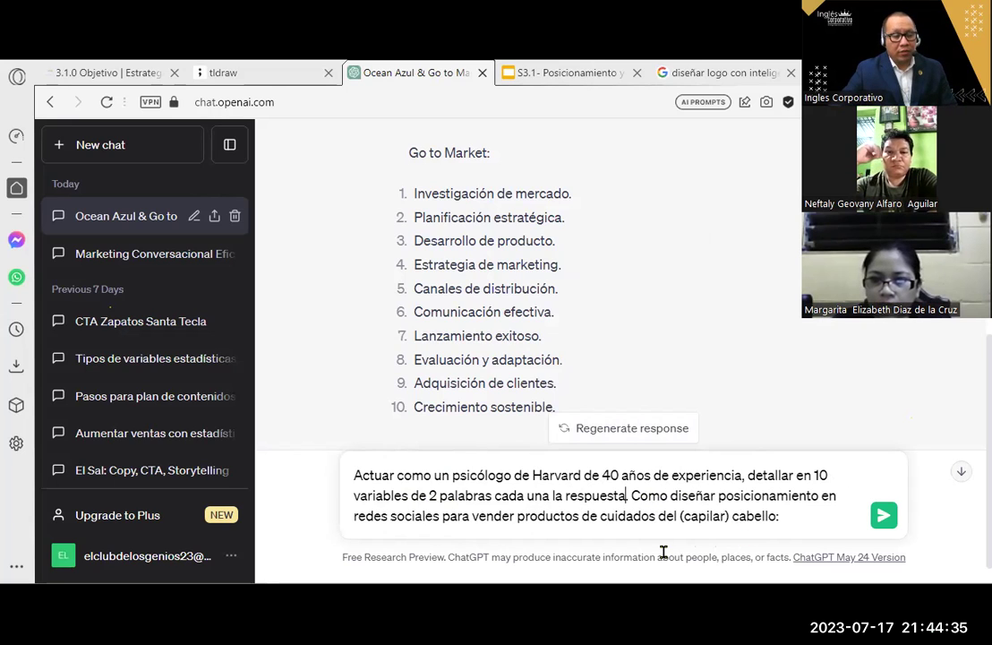
# - Submit the finished prompt to ChatGPT and go to the end of the conversation for its response
pyautogui.click(811, 511)
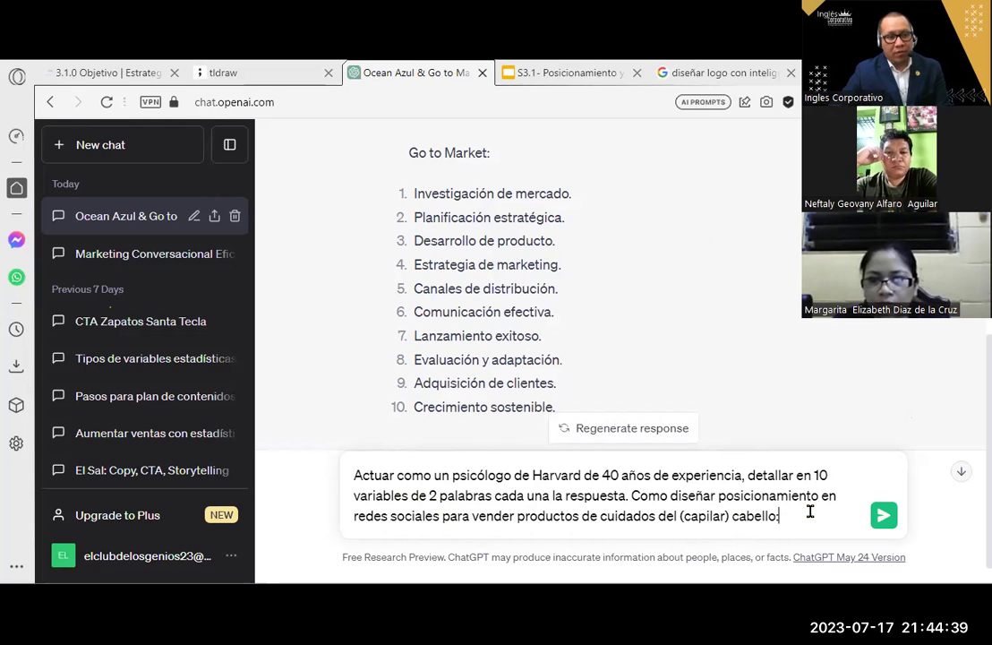
pyautogui.click(882, 512)
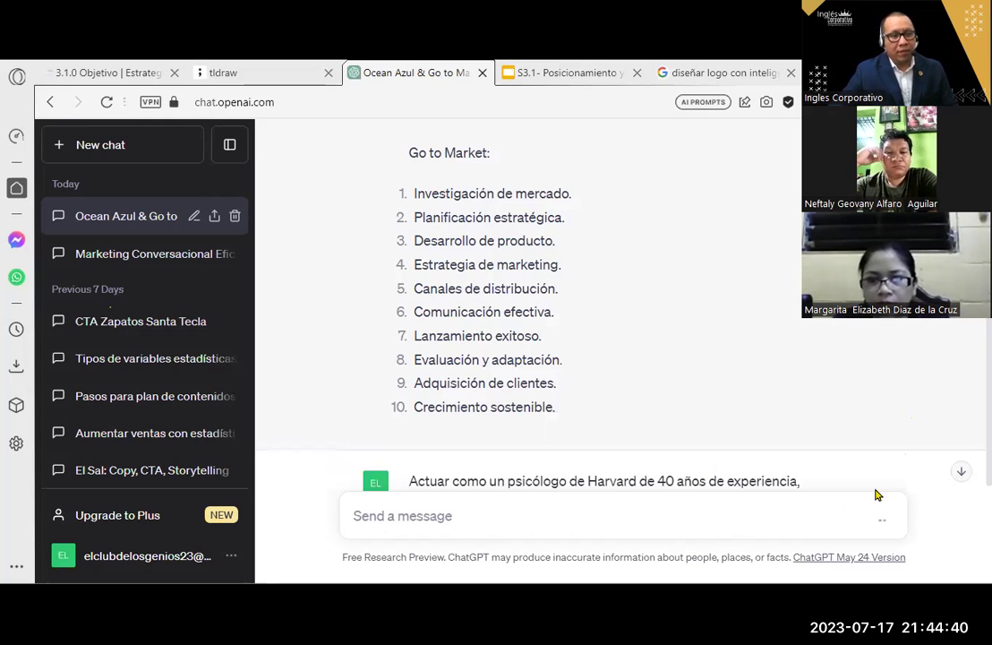
pyautogui.click(963, 474)
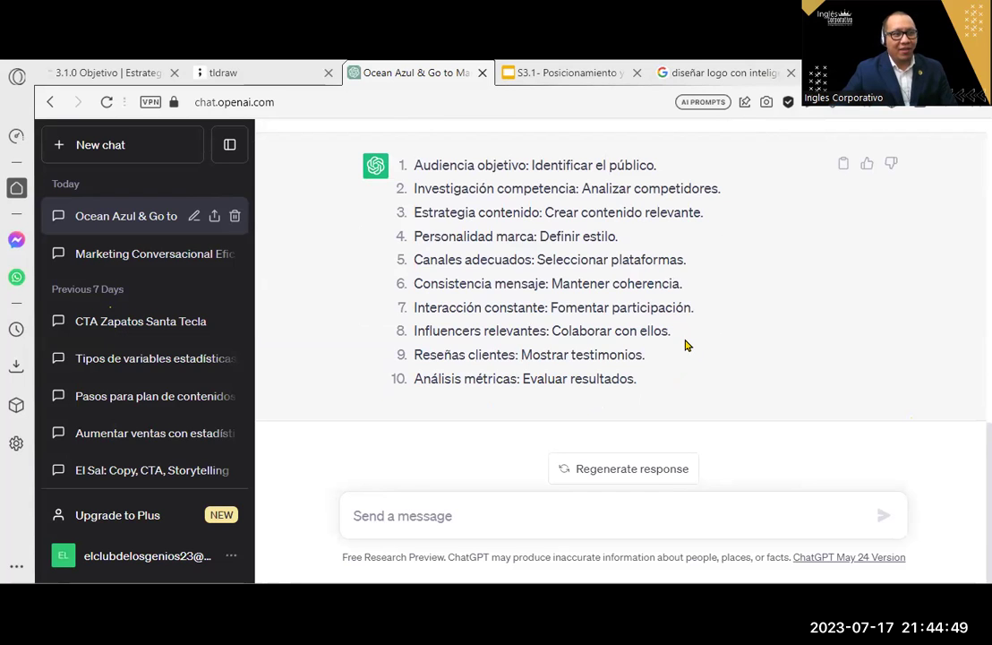
# - Examine points 1 to 5 of the response, from "Audiencia objetivo" to "Canales adecuados", highlighting each line in turn
pyautogui.scroll(1, 621, 269)
pyautogui.scroll(1, 621, 286)
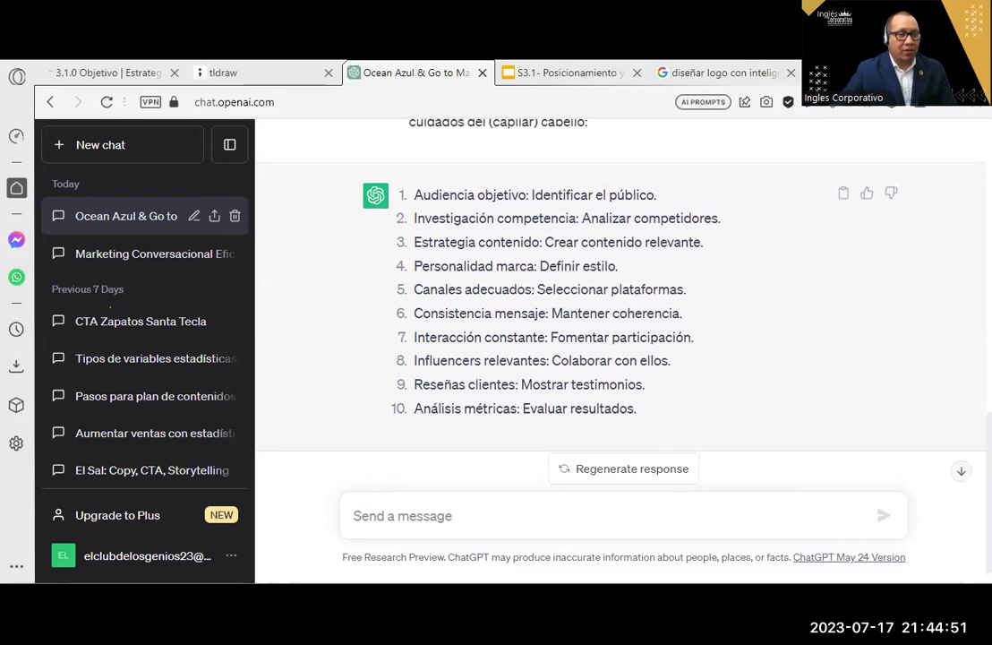
pyautogui.scroll(1, 621, 126)
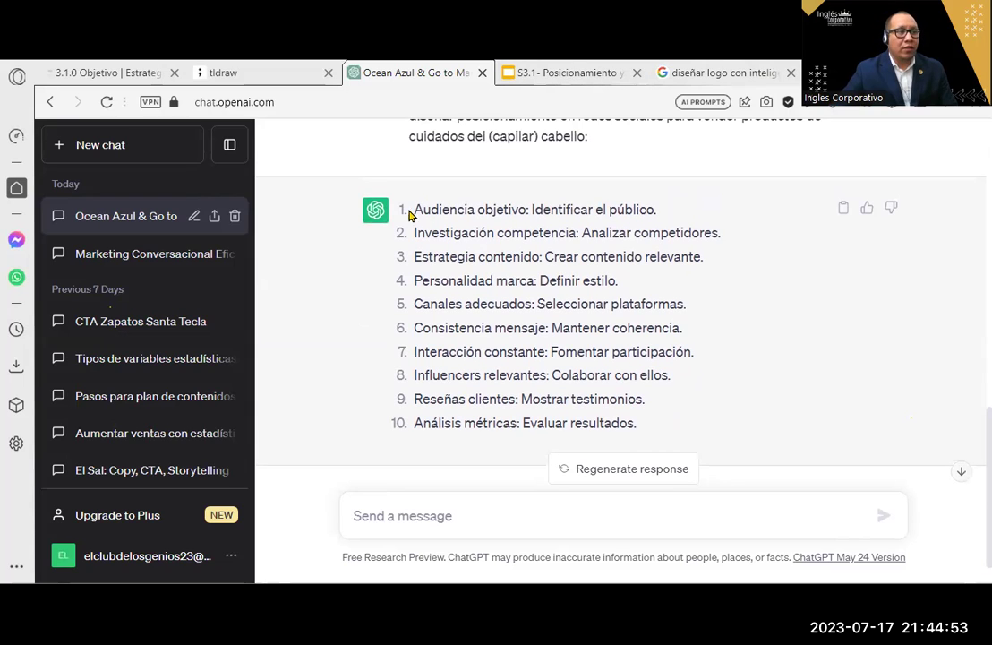
pyautogui.moveTo(415, 213); pyautogui.dragTo(699, 217)
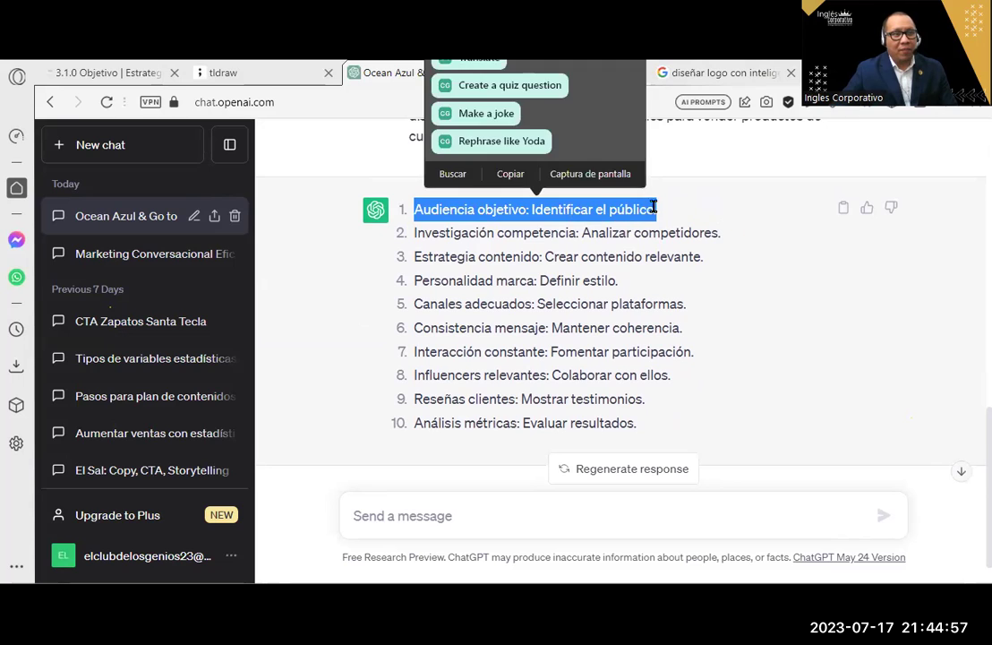
pyautogui.click(654, 207)
pyautogui.moveTo(654, 207); pyautogui.dragTo(412, 213)
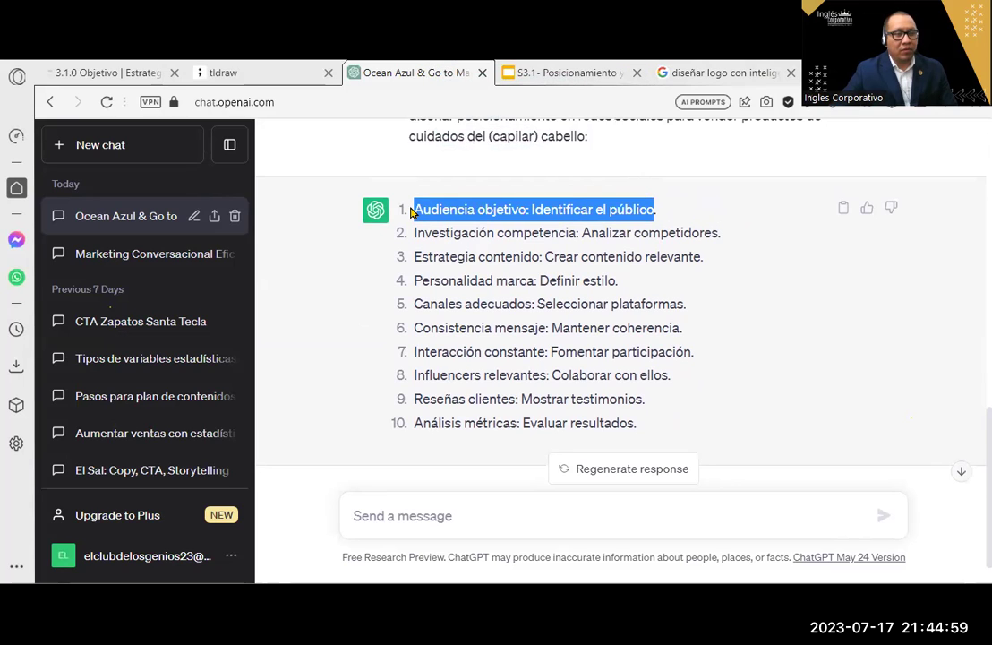
pyautogui.moveTo(415, 234); pyautogui.dragTo(728, 243)
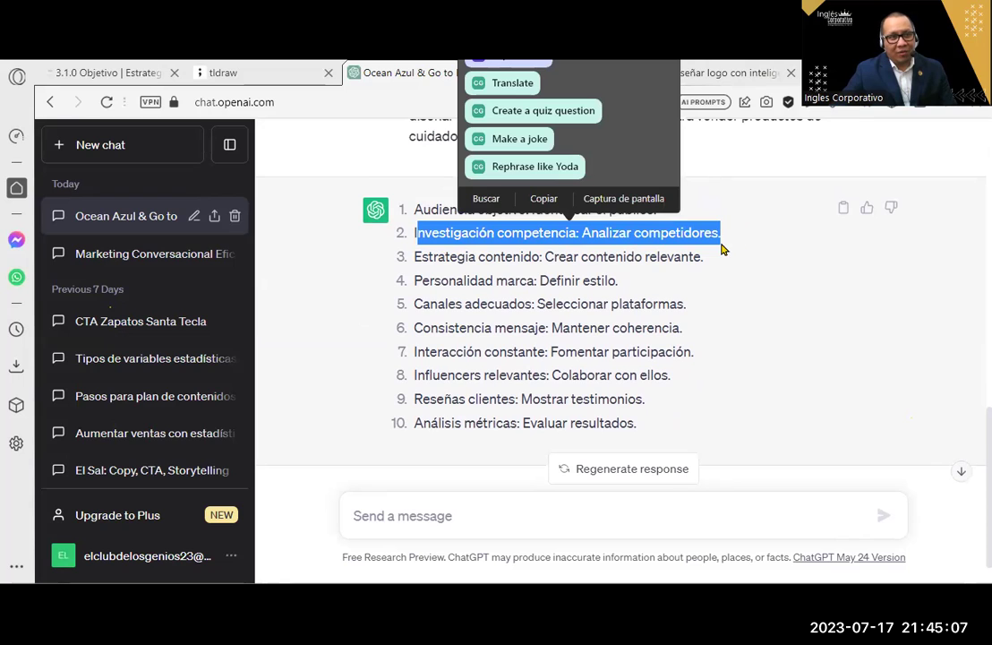
pyautogui.click(742, 239)
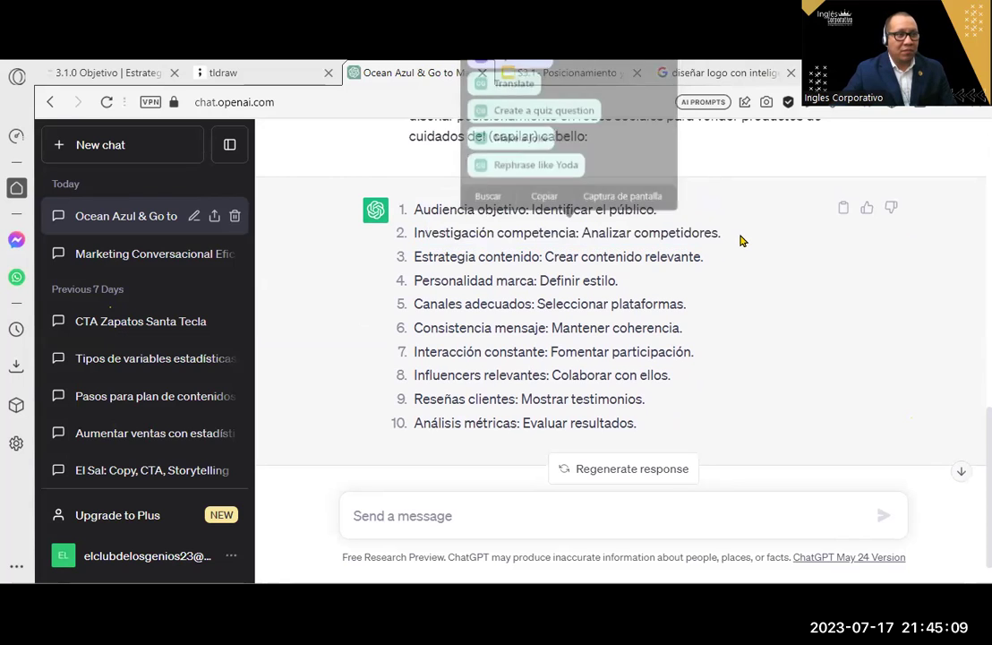
pyautogui.moveTo(424, 251); pyautogui.dragTo(745, 261)
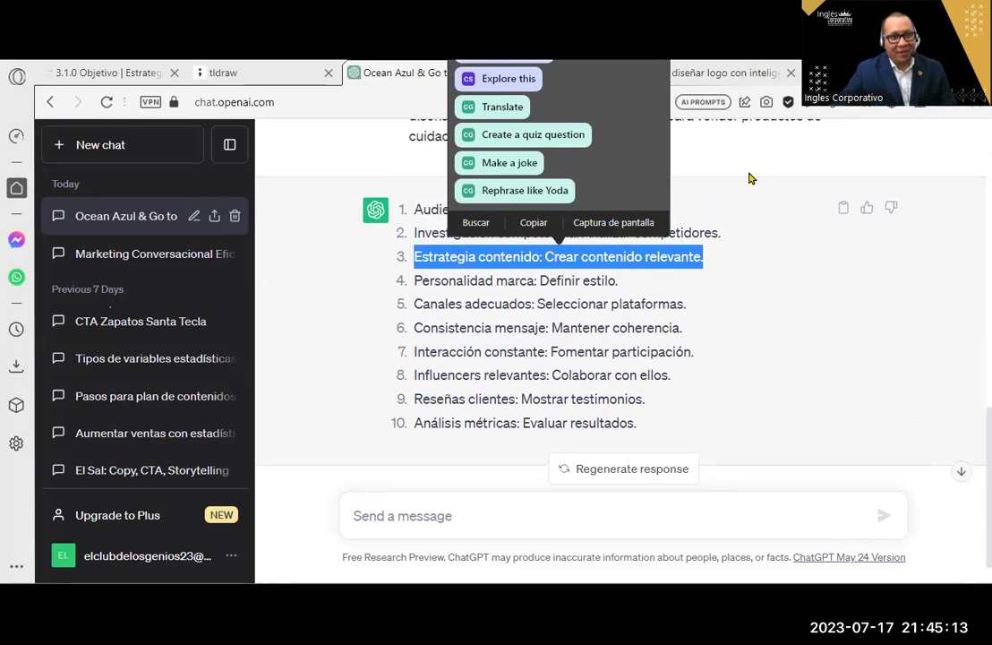
pyautogui.moveTo(421, 281); pyautogui.dragTo(659, 284)
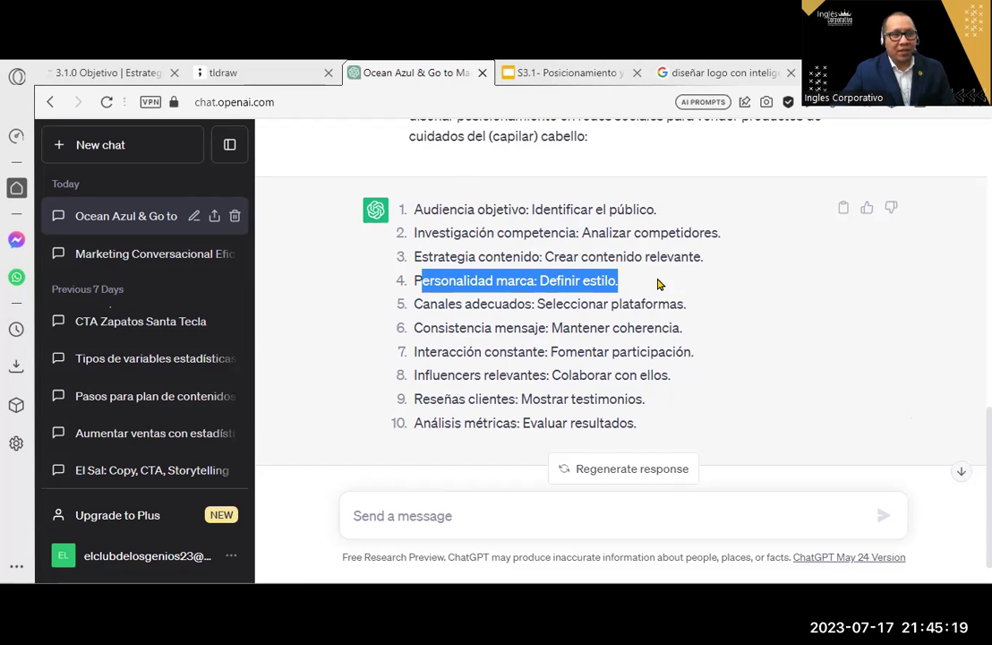
pyautogui.click(415, 281)
pyautogui.moveTo(415, 281); pyautogui.dragTo(647, 283)
pyautogui.moveTo(737, 315); pyautogui.dragTo(411, 309)
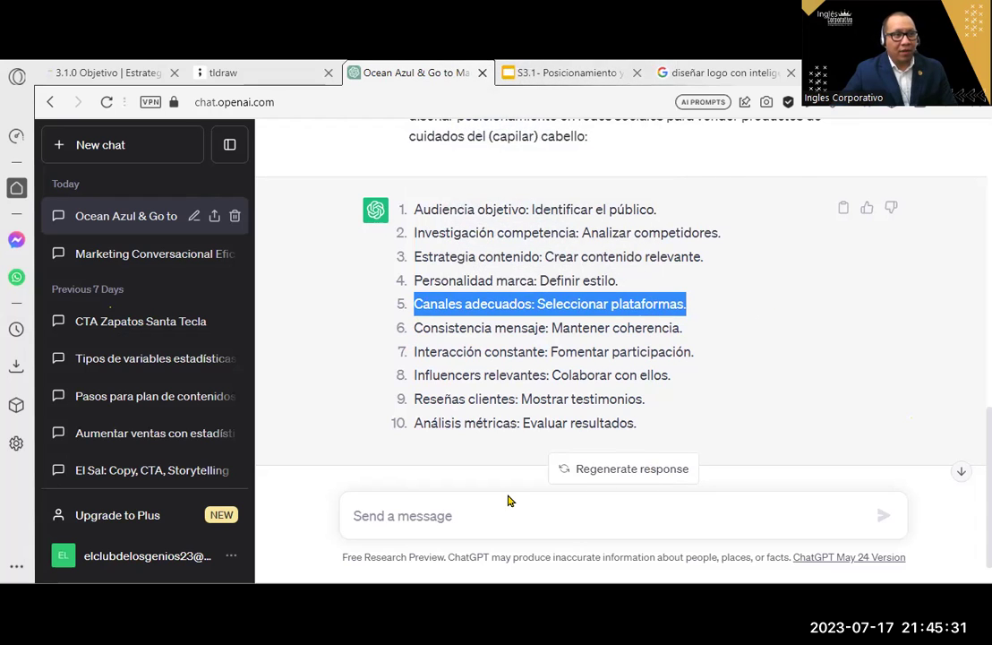
pyautogui.scroll(2, 739, 347)
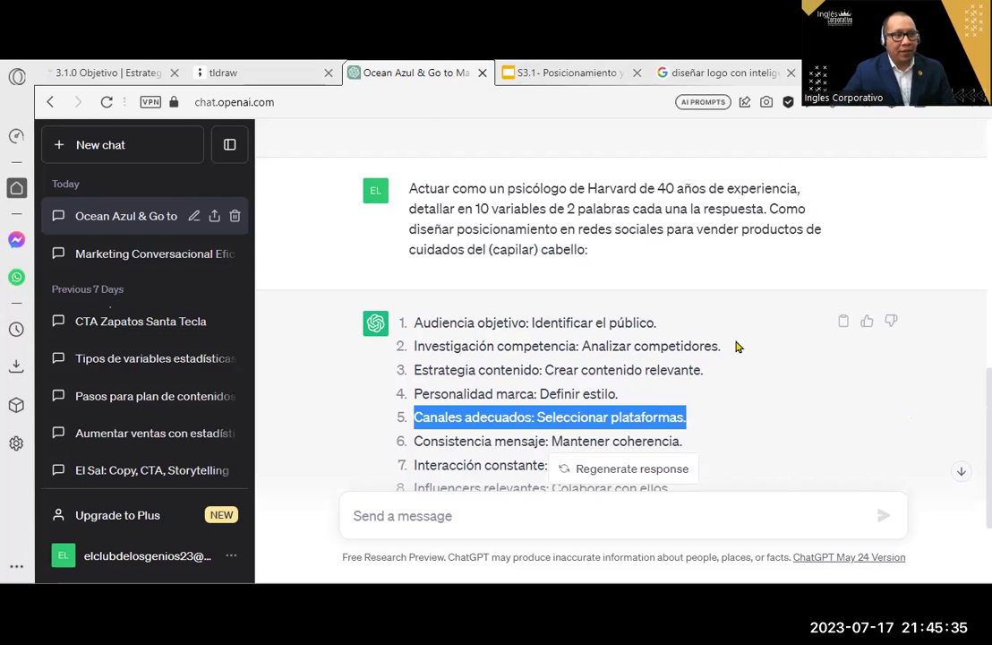
pyautogui.scroll(-2, 739, 349)
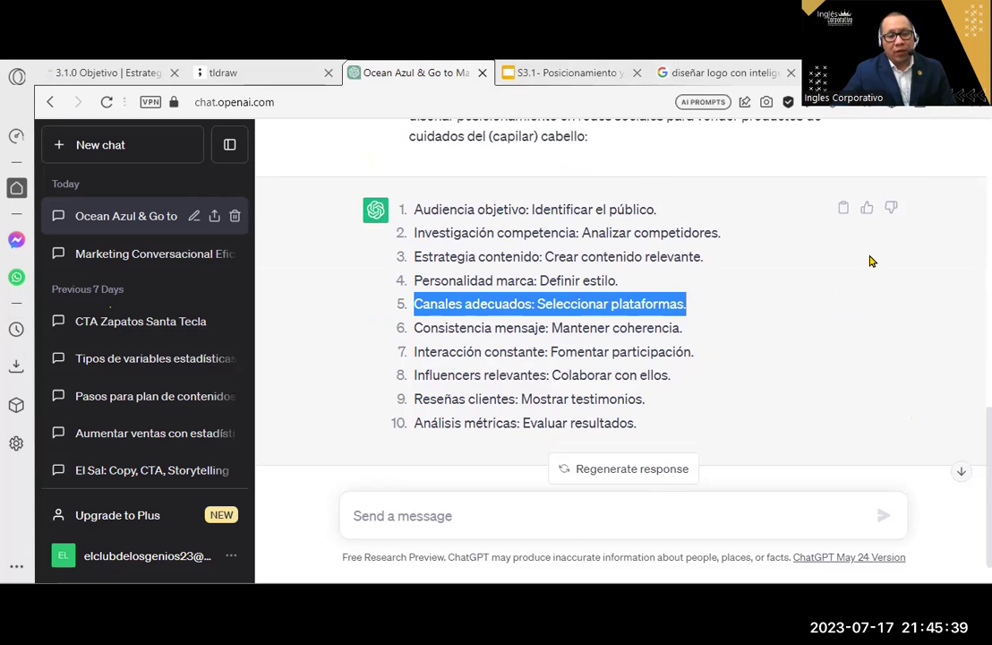
# - Examine points 6 to 10 of the response, highlighting "Consistencia mensaje", "Reseñas clientes" and "Análisis métricas"
pyautogui.moveTo(415, 334); pyautogui.dragTo(728, 333)
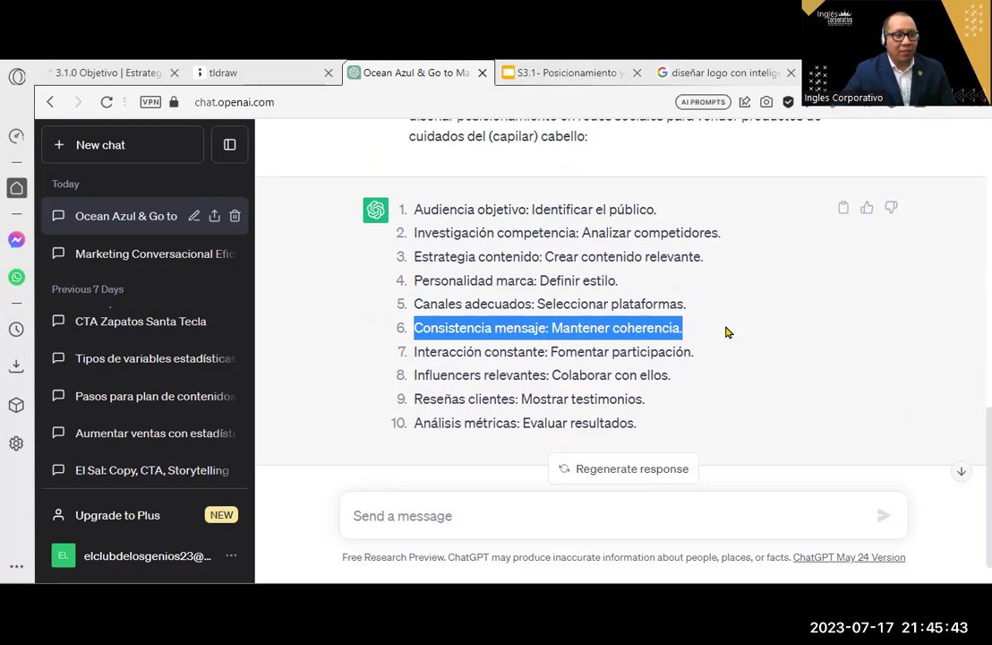
pyautogui.moveTo(717, 355); pyautogui.dragTo(414, 208)
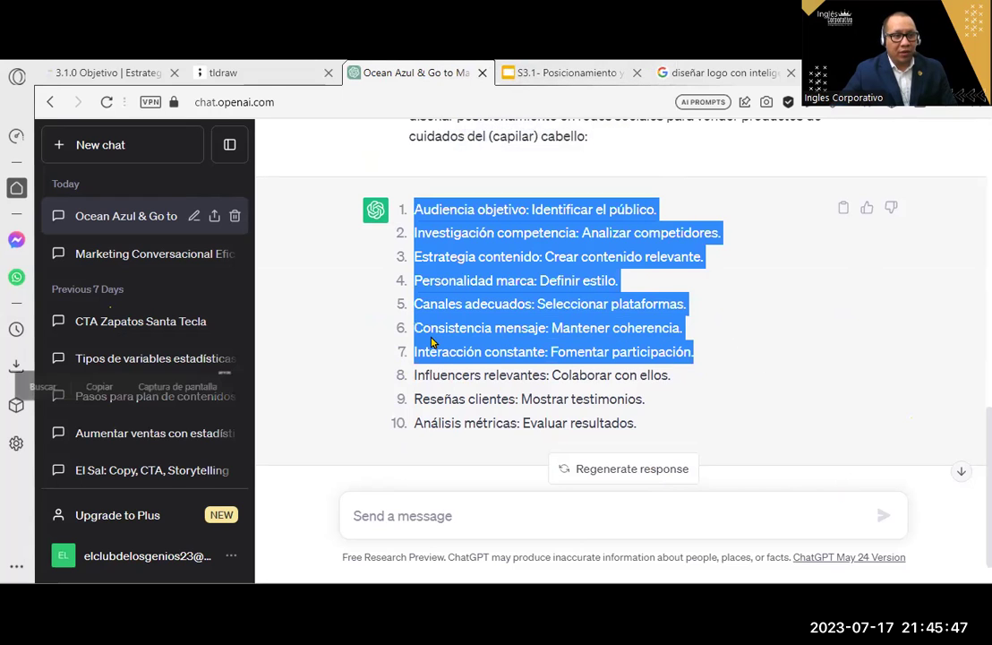
pyautogui.click(431, 343)
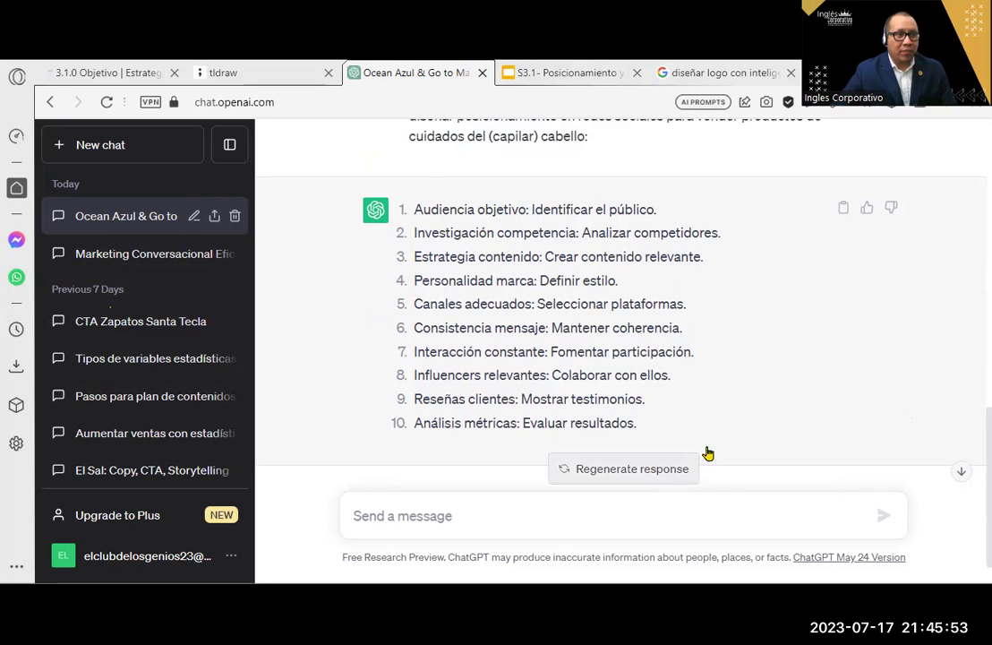
pyautogui.scroll(3, 766, 407)
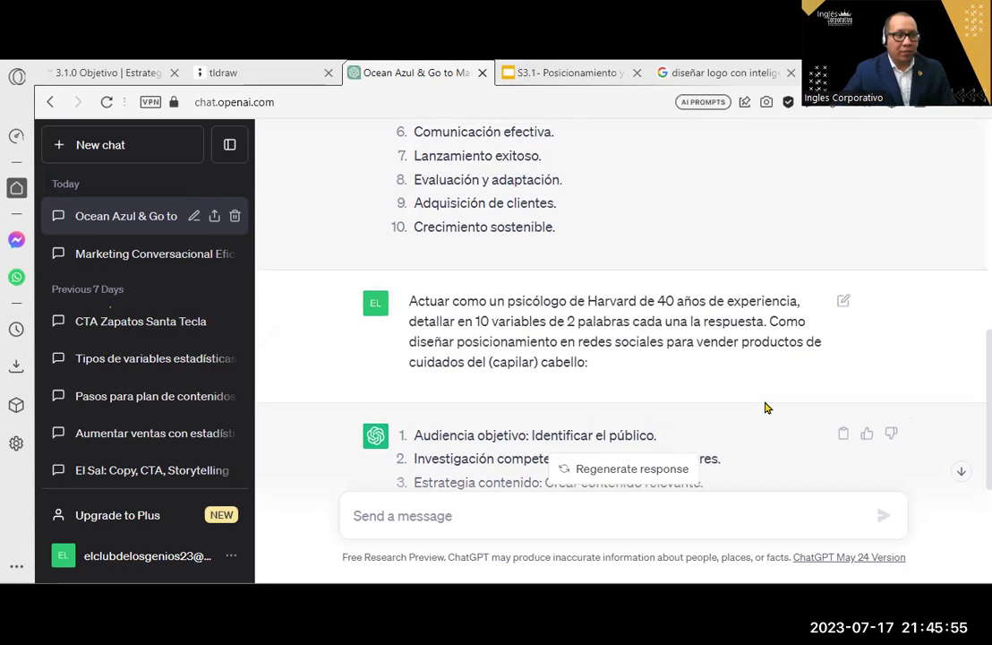
pyautogui.scroll(-3, 766, 408)
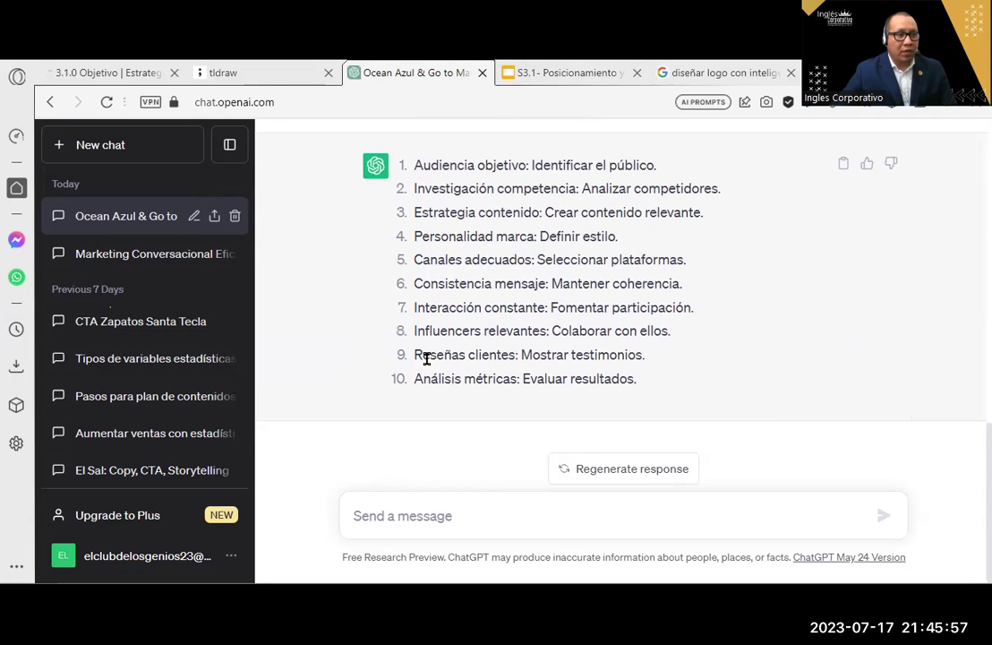
pyautogui.moveTo(416, 355); pyautogui.dragTo(660, 363)
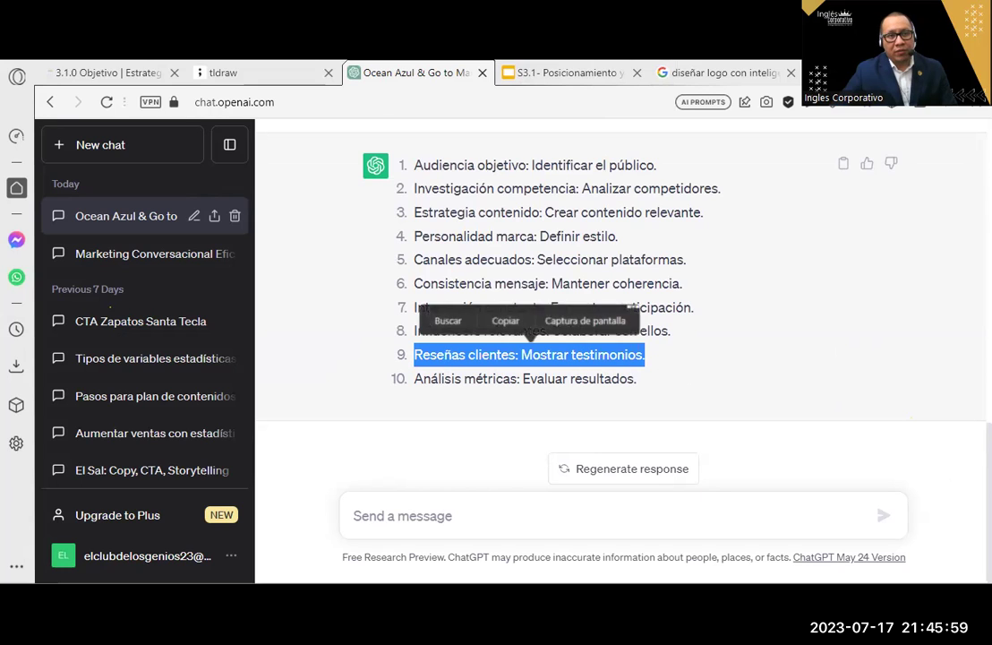
pyautogui.click(661, 364)
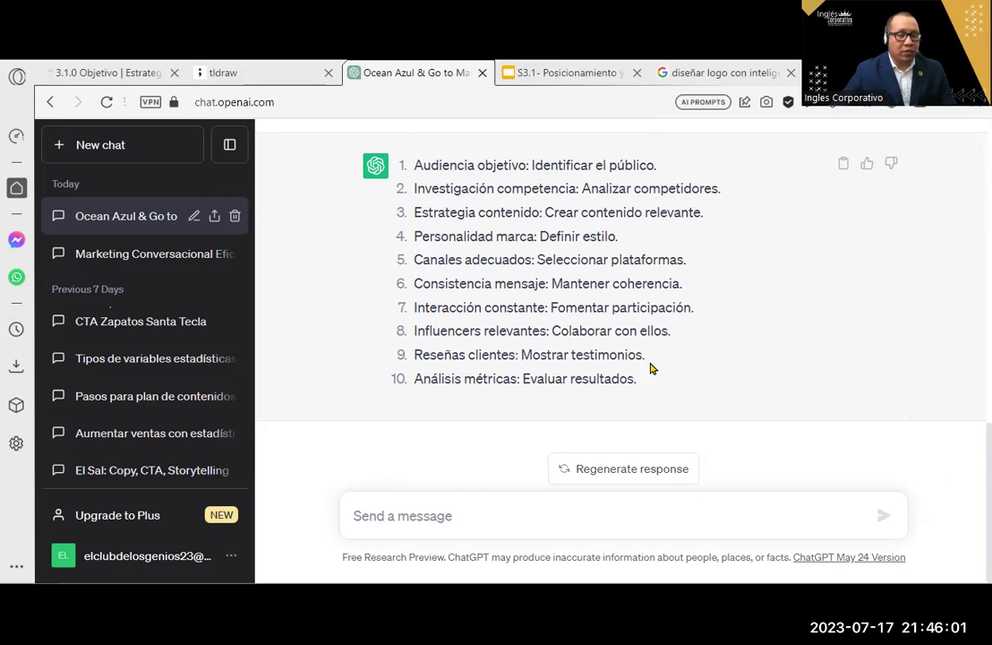
pyautogui.moveTo(652, 368); pyautogui.dragTo(399, 367)
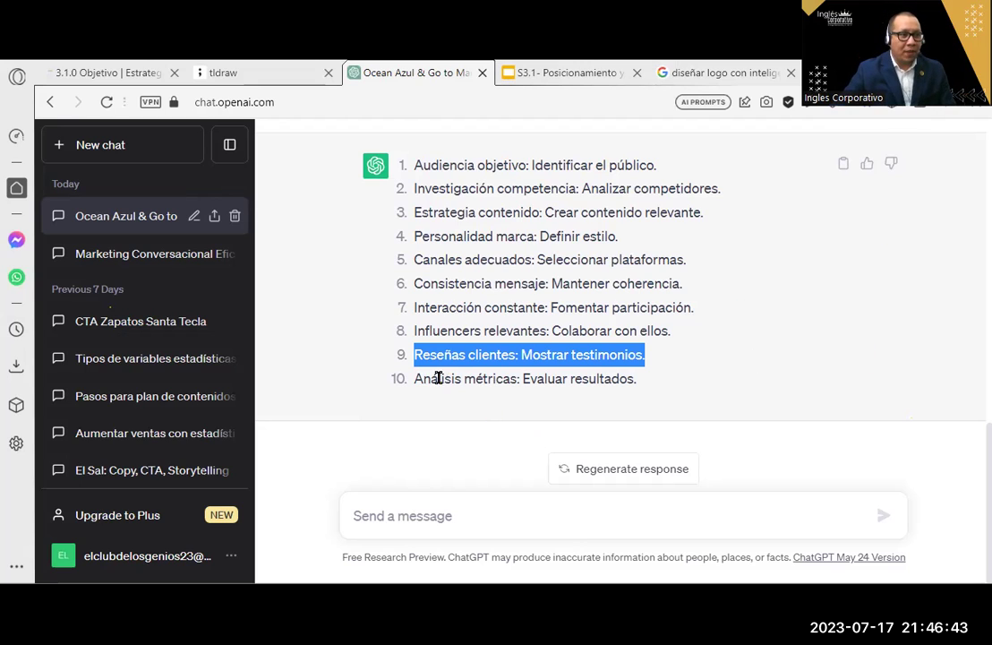
pyautogui.moveTo(415, 378); pyautogui.dragTo(667, 384)
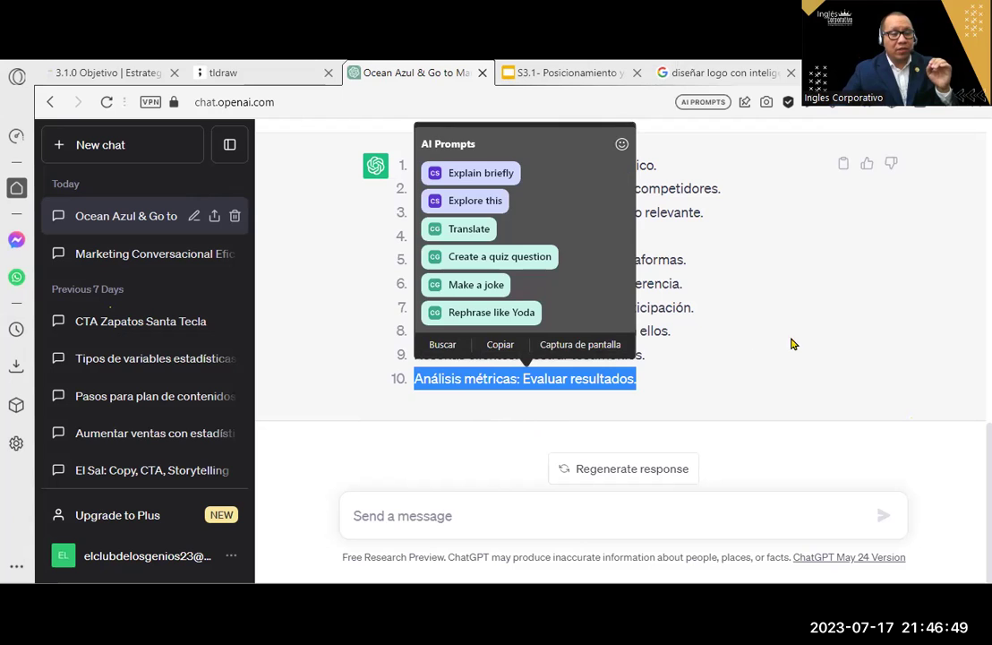
pyautogui.click(718, 376)
# - Reread the submitted prompt on hair-care positioning together with the ten points of its response
pyautogui.scroll(2, 717, 376)
pyautogui.scroll(1, 717, 376)
pyautogui.scroll(-1, 718, 376)
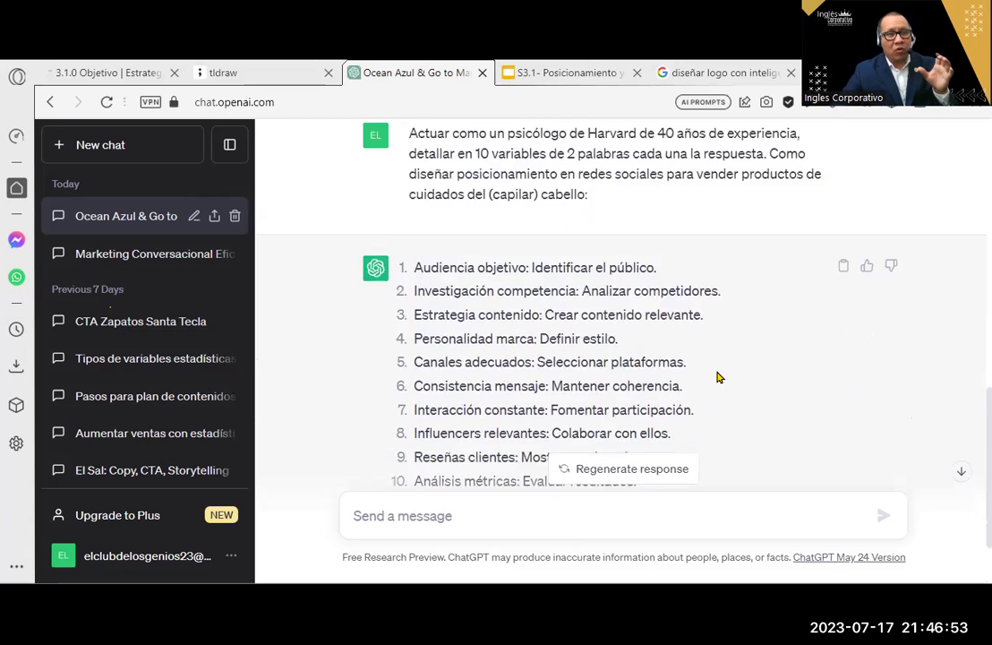
pyautogui.scroll(-1, 717, 376)
pyautogui.scroll(1, 718, 376)
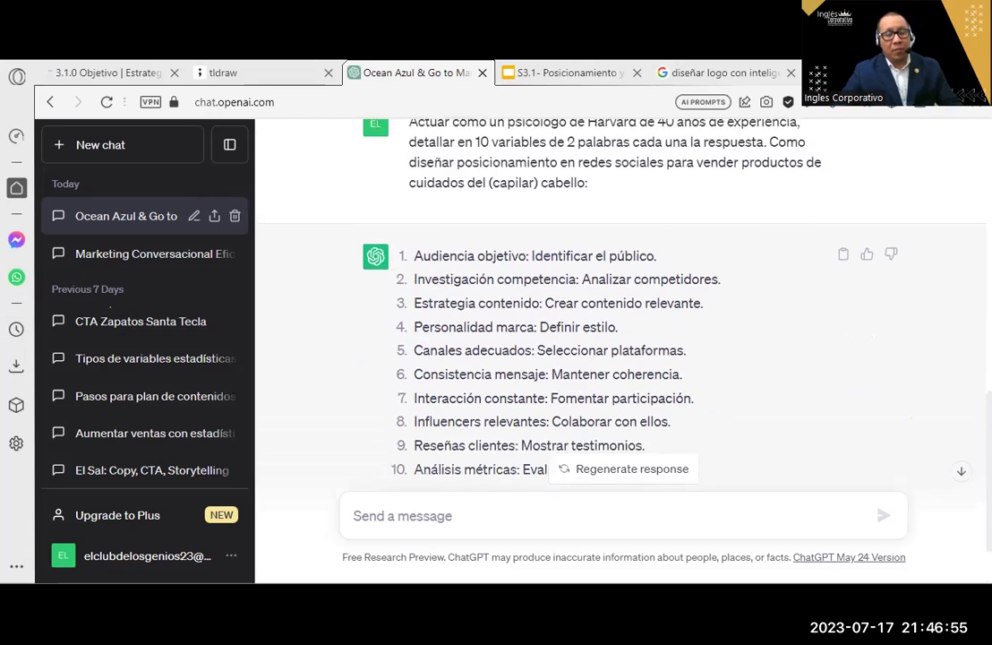
pyautogui.scroll(1, 623, 304)
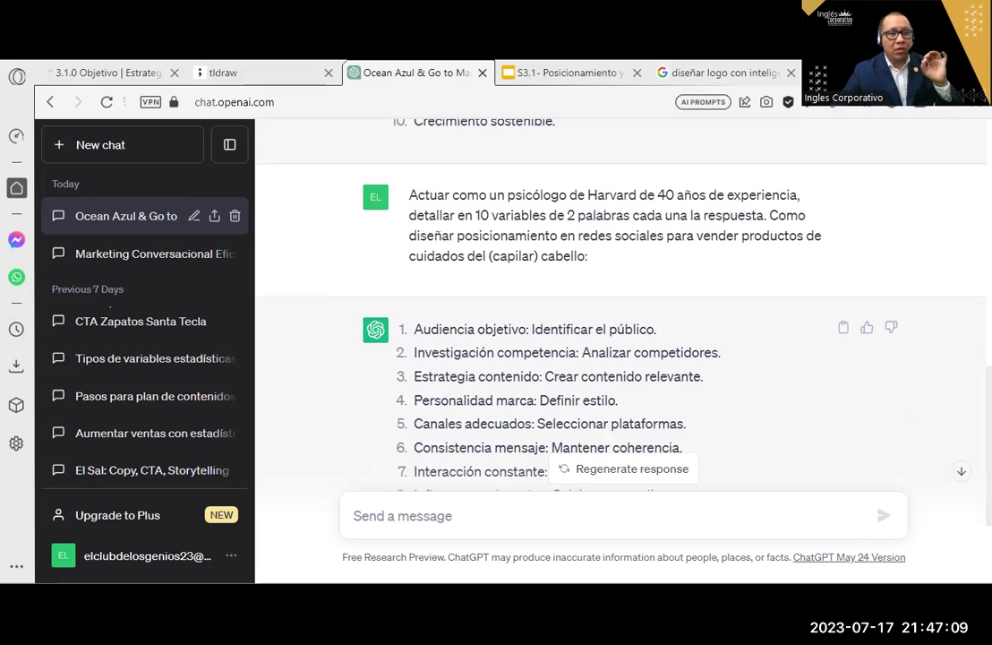
pyautogui.scroll(-2, 618, 304)
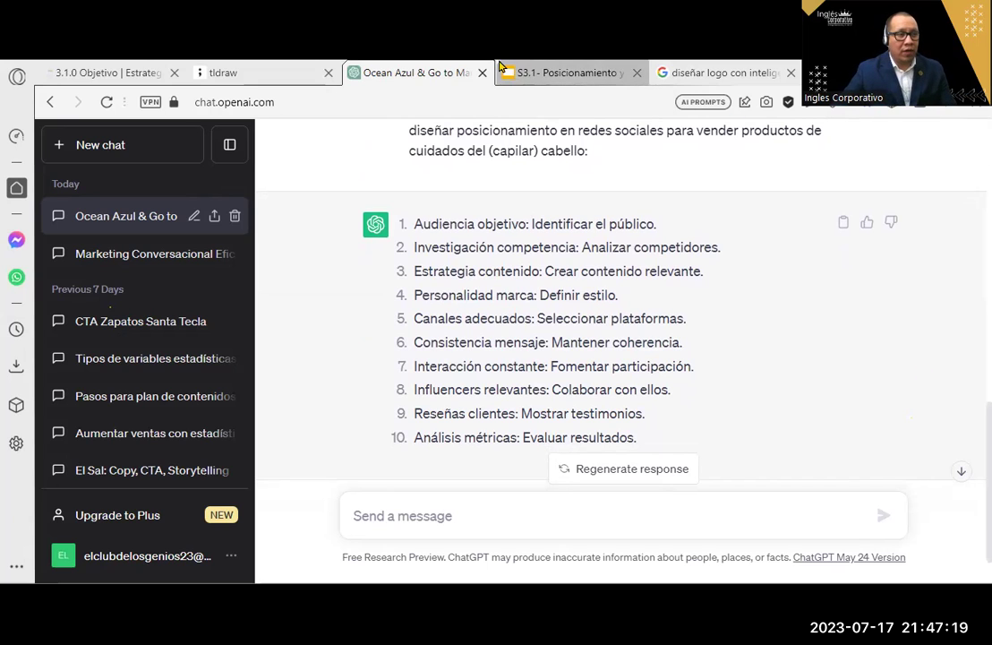
# - Switch to the Google Slides presentation, open the "PROPUESTA DE VALOR" slide and highlight "Identifica las necesidades y deseos del cliente"
pyautogui.click(565, 73)
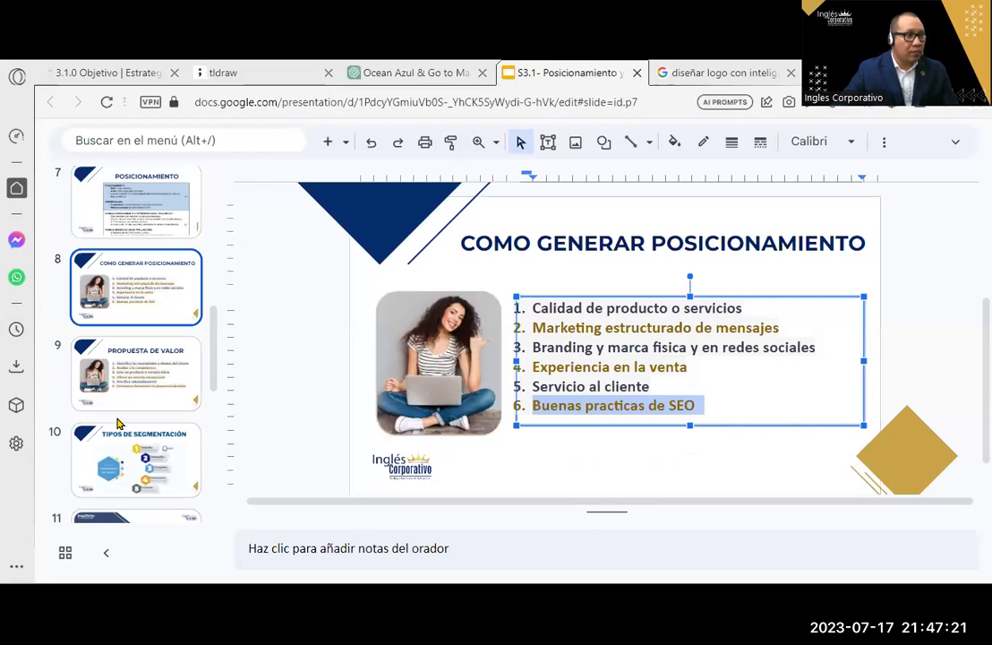
pyautogui.click(190, 373)
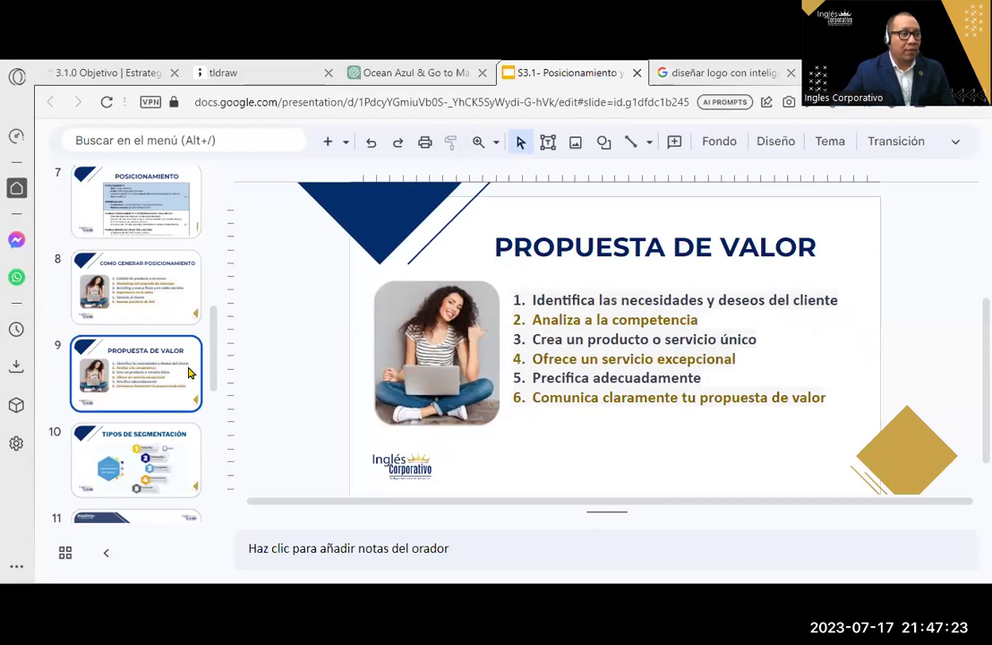
pyautogui.moveTo(525, 298); pyautogui.dragTo(850, 304)
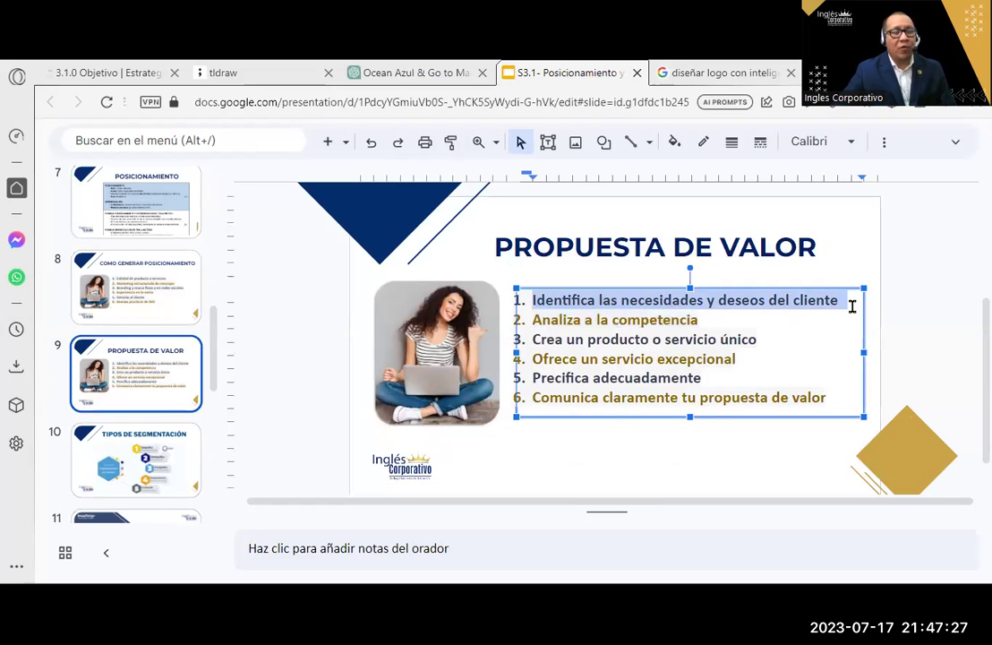